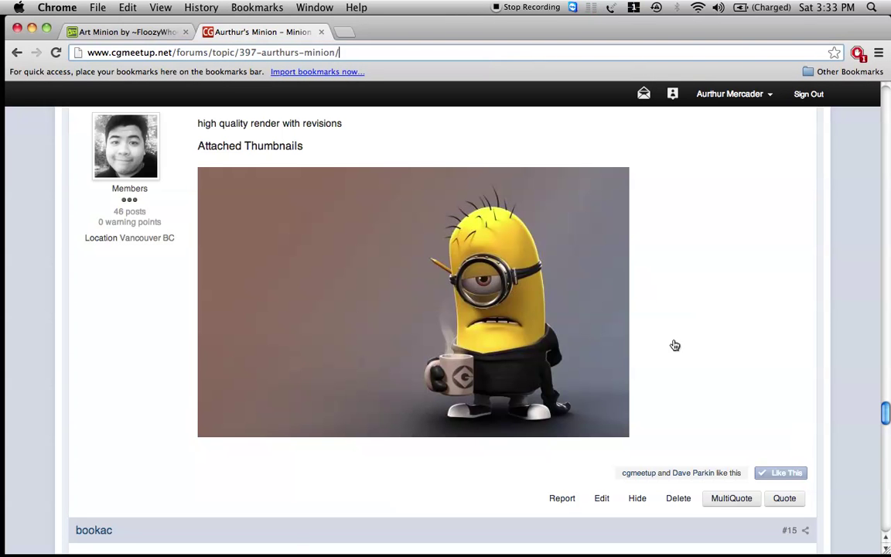
- Examine the minion reference render on the DeviantArt page and in the CG Meetup forum thread
{"action": "left_click", "coordinate": [144, 31]}
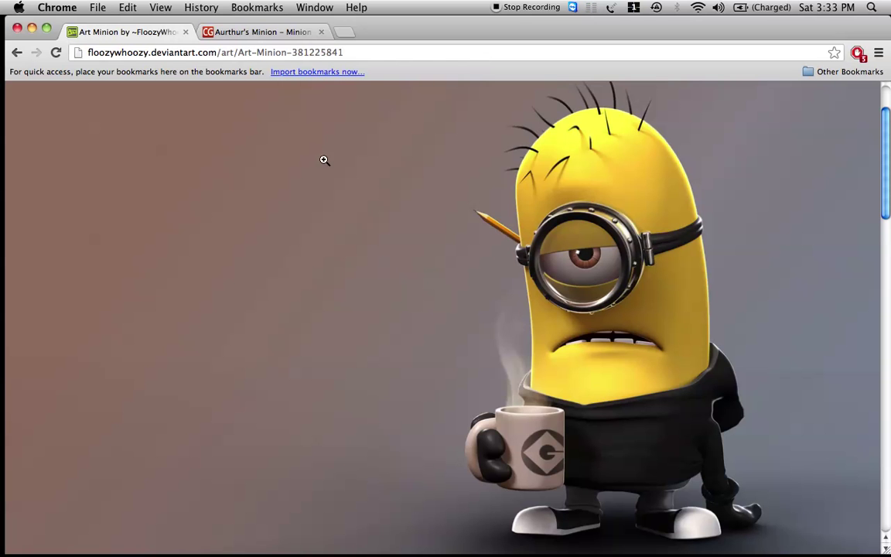
{"action": "left_click", "coordinate": [233, 32]}
{"action": "scroll", "coordinate": [532, 330], "scroll_direction": "up", "scroll_amount": 15}
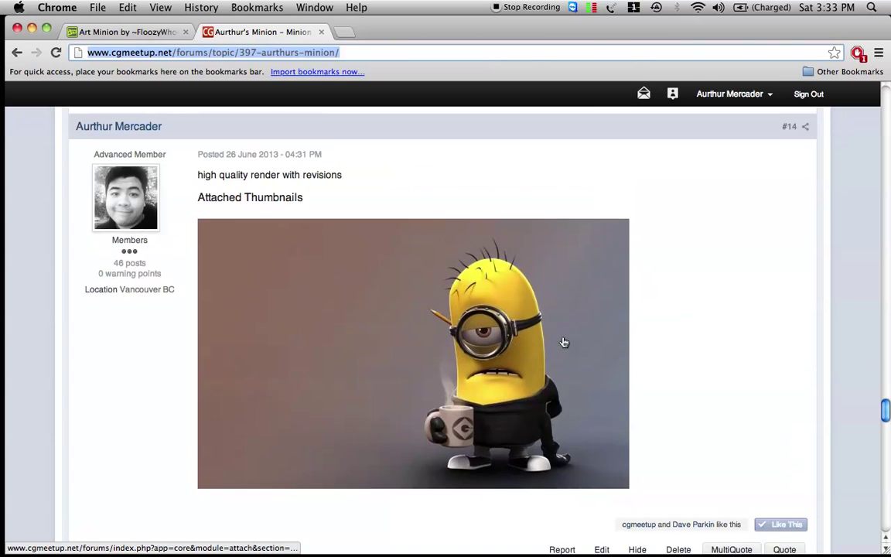
{"action": "scroll", "coordinate": [563, 342], "scroll_direction": "down", "scroll_amount": 5}
{"action": "scroll", "coordinate": [563, 342], "scroll_direction": "down", "scroll_amount": 10}
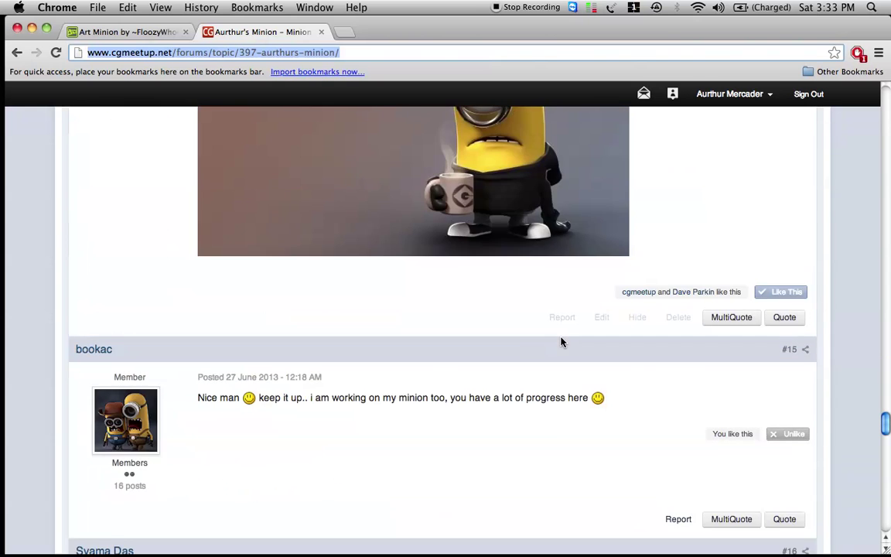
{"action": "scroll", "coordinate": [563, 342], "scroll_direction": "up", "scroll_amount": 3}
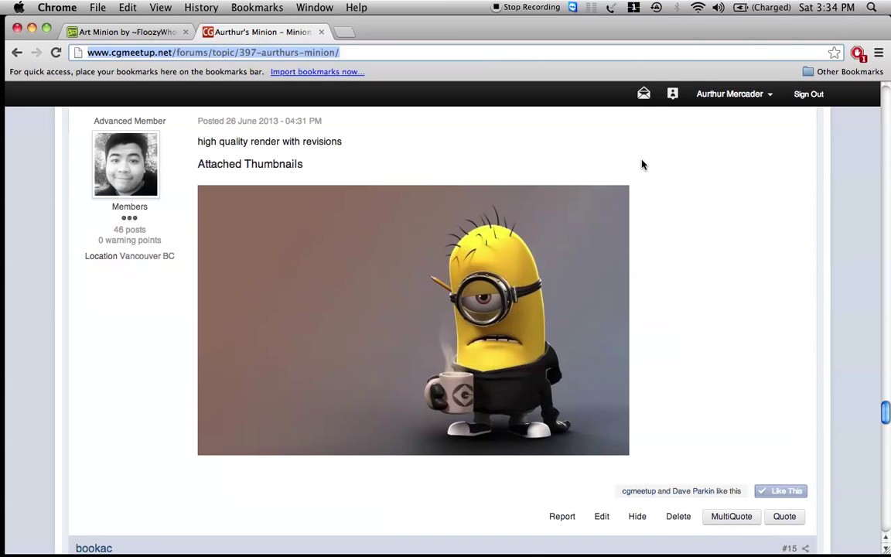
- Switch to Maya and create a polygon sphere at the origin
{"action": "mouse_move", "coordinate": [534, 551]}
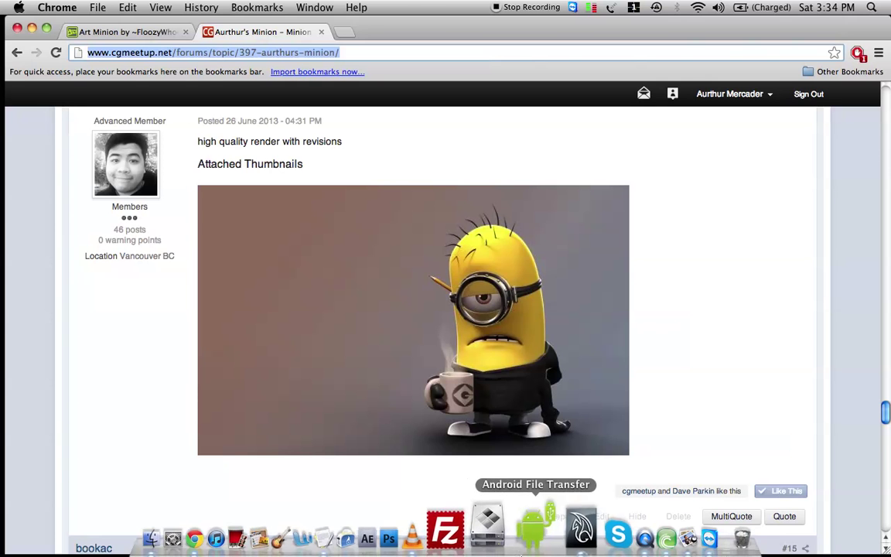
{"action": "left_click", "coordinate": [557, 542]}
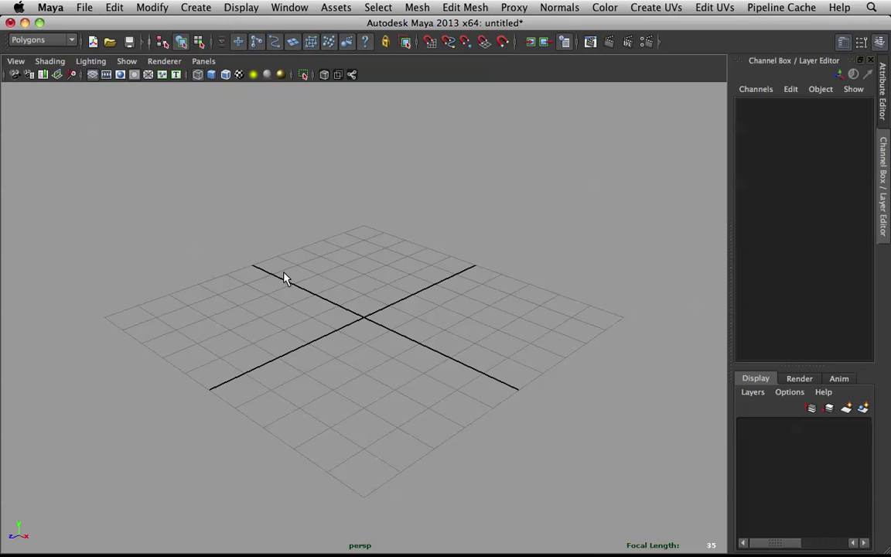
{"action": "left_click_drag", "start_coordinate": [284, 279], "coordinate": [361, 274], "text": "alt"}
{"action": "left_click", "coordinate": [198, 7]}
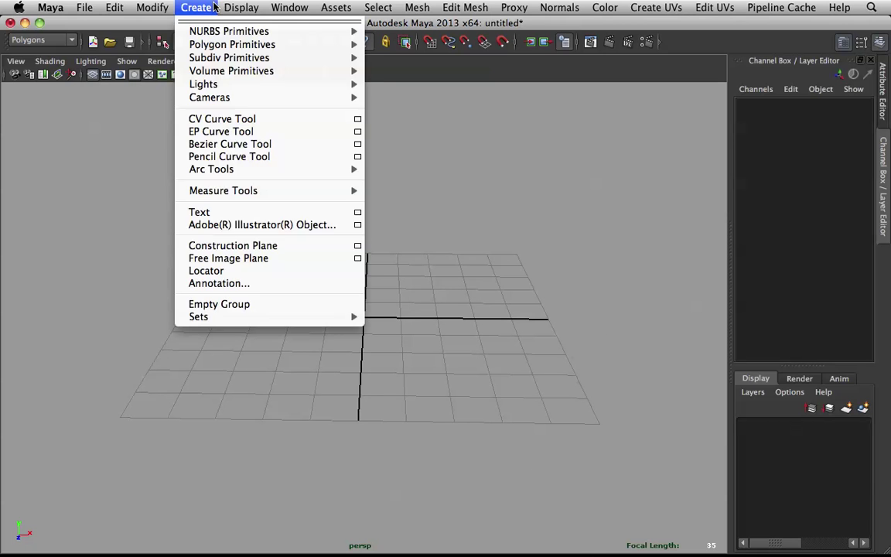
{"action": "mouse_move", "coordinate": [234, 45]}
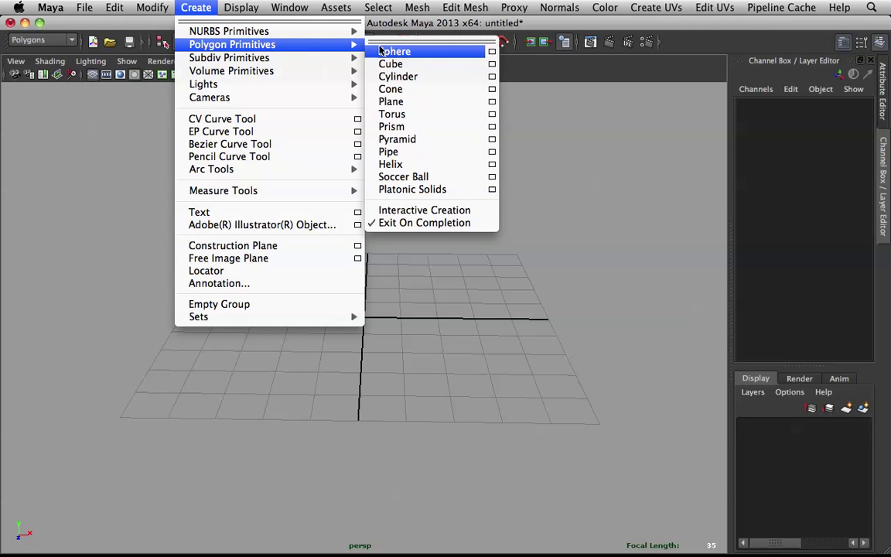
{"action": "left_click", "coordinate": [391, 52]}
{"action": "key", "text": "f"}
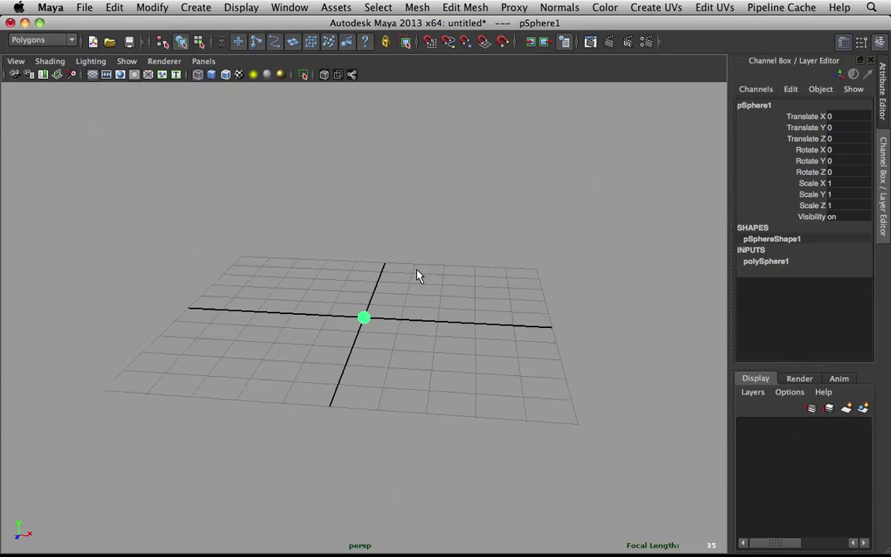
- Set the sphere's axis and height subdivisions both to 8
{"action": "left_click", "coordinate": [790, 263]}
{"action": "left_click", "coordinate": [844, 284]}
{"action": "left_click_drag", "start_coordinate": [845, 286], "coordinate": [844, 298]}
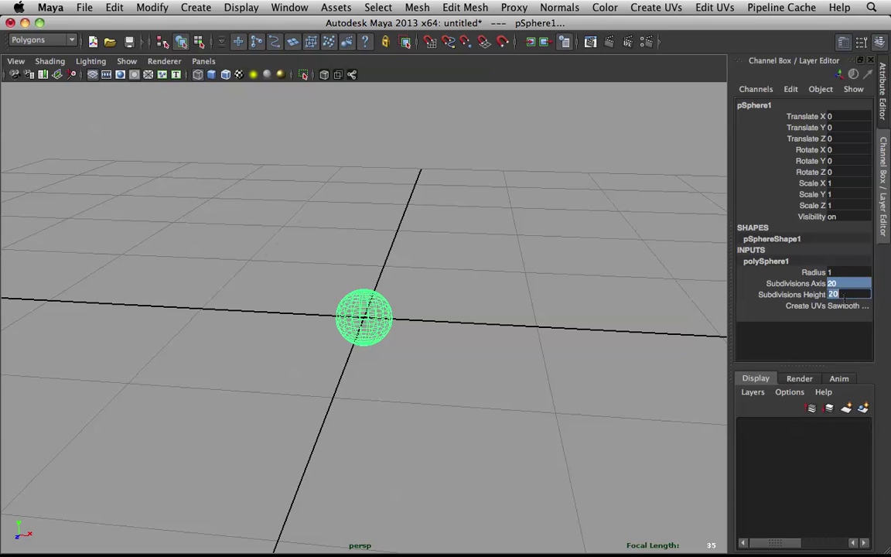
{"action": "type", "text": "8"}
{"action": "key", "text": "Return"}
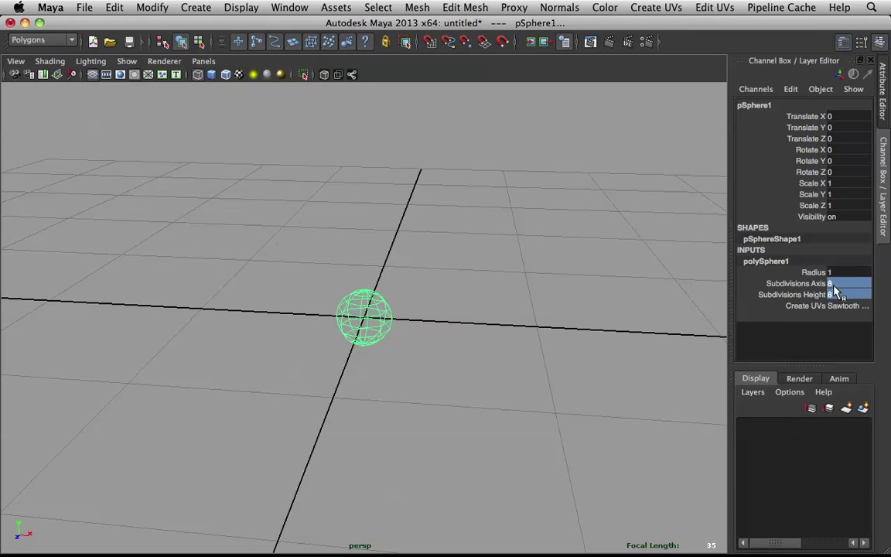
- Scale the sphere uniformly to about 5.53 and display it with smooth shading
{"action": "left_click", "coordinate": [552, 273]}
{"action": "left_click", "coordinate": [364, 308]}
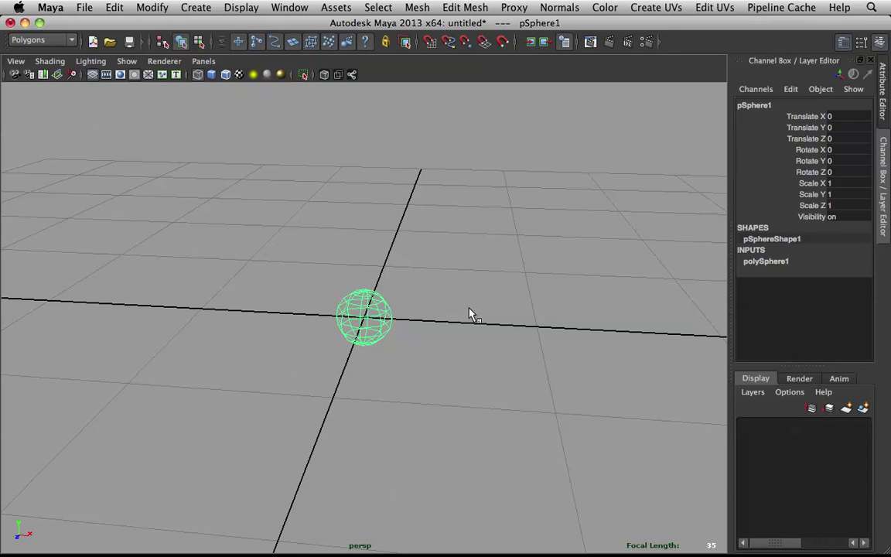
{"action": "key", "text": "r"}
{"action": "left_click_drag", "start_coordinate": [363, 317], "coordinate": [582, 286]}
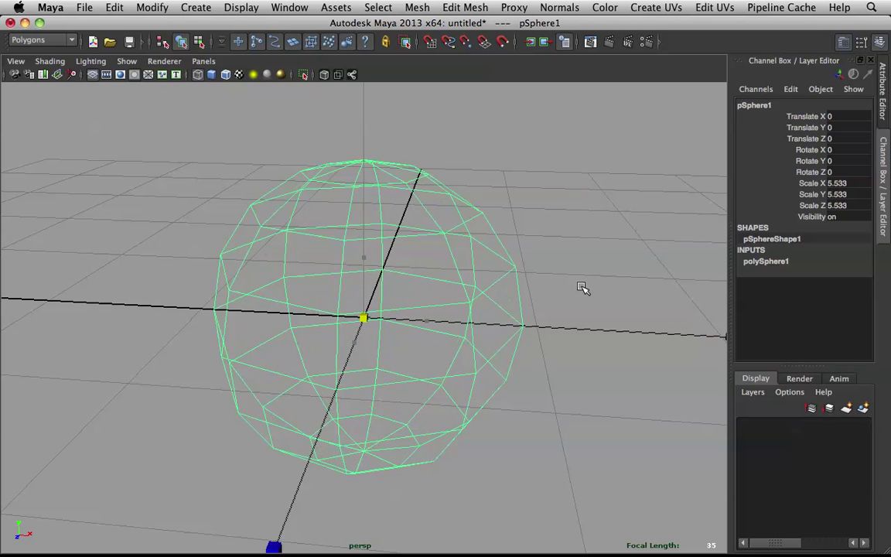
{"action": "key", "text": "5"}
{"action": "left_click_drag", "start_coordinate": [513, 287], "coordinate": [406, 291], "text": "alt"}
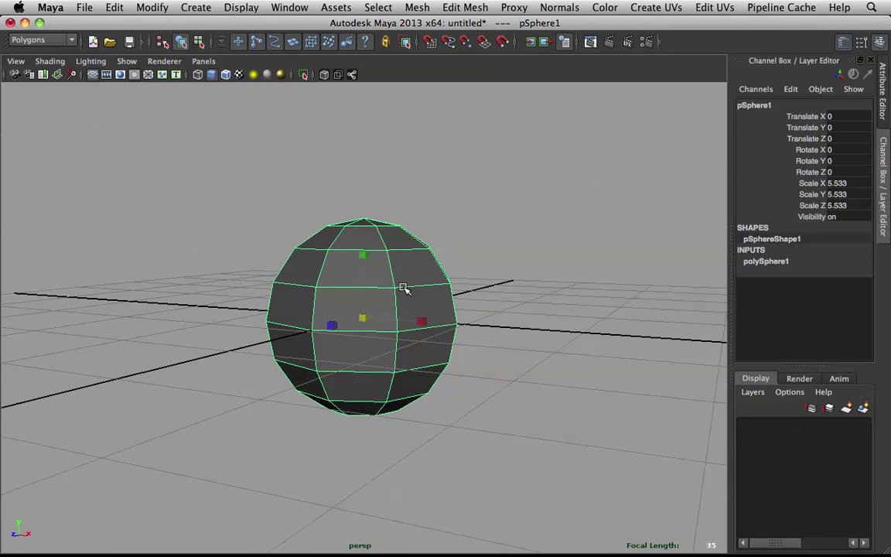
- Raise the sphere above the grid to a Translate Y of about 8.71
{"action": "left_click_drag", "start_coordinate": [362, 267], "coordinate": [364, 109]}
{"action": "scroll", "coordinate": [364, 108], "scroll_direction": "down", "scroll_amount": 4}
{"action": "left_click_drag", "start_coordinate": [364, 111], "coordinate": [401, 141], "text": "alt"}
{"action": "left_click", "coordinate": [441, 212]}
{"action": "left_click_drag", "start_coordinate": [442, 219], "coordinate": [441, 213], "text": "alt"}
{"action": "left_click", "coordinate": [359, 229]}
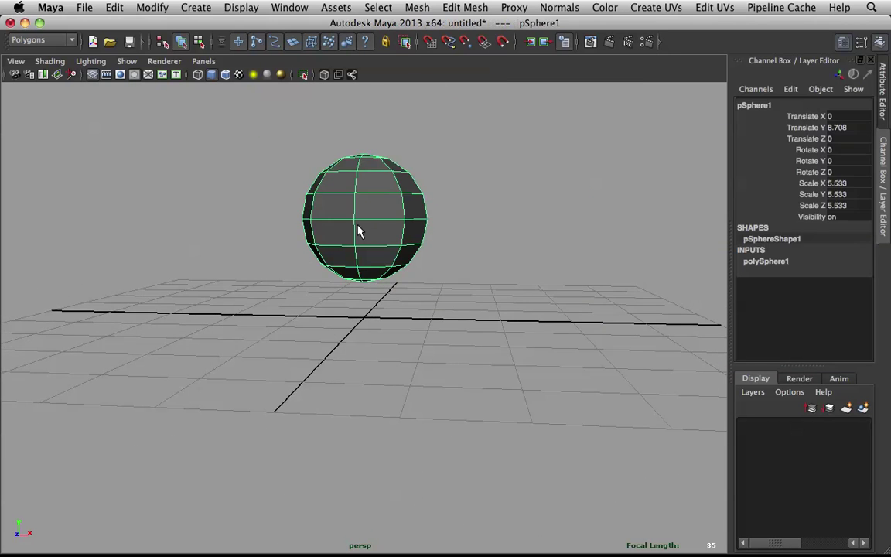
- Switch the sphere to face component mode
{"action": "left_click_drag", "start_coordinate": [359, 229], "coordinate": [374, 227], "text": "alt"}
{"action": "key", "text": "F9"}
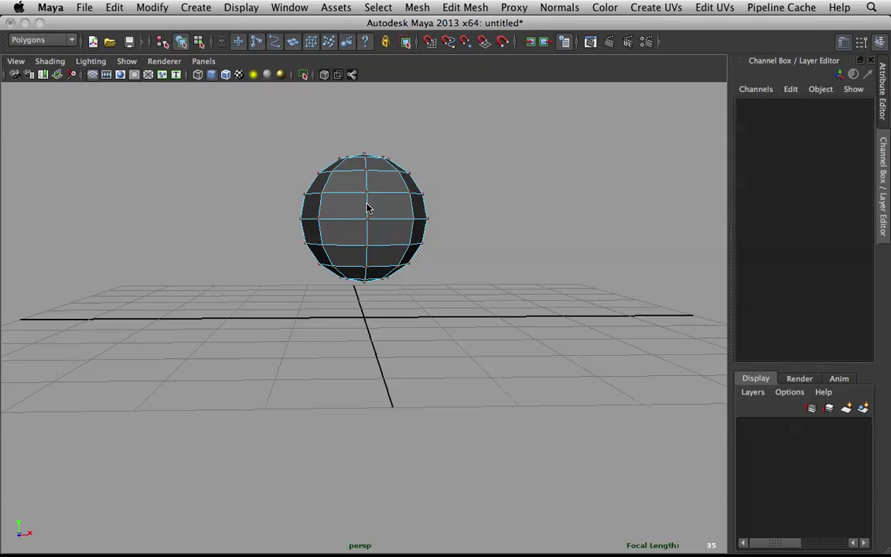
{"action": "right_click_drag", "start_coordinate": [367, 204], "coordinate": [376, 228]}
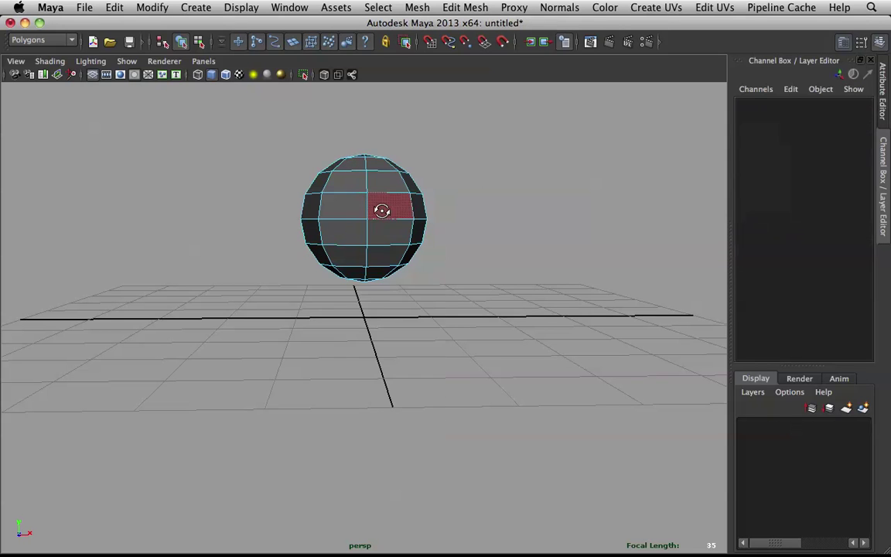
{"action": "left_click_drag", "start_coordinate": [377, 227], "coordinate": [244, 261], "text": "alt"}
{"action": "left_click_drag", "start_coordinate": [281, 236], "coordinate": [508, 309]}
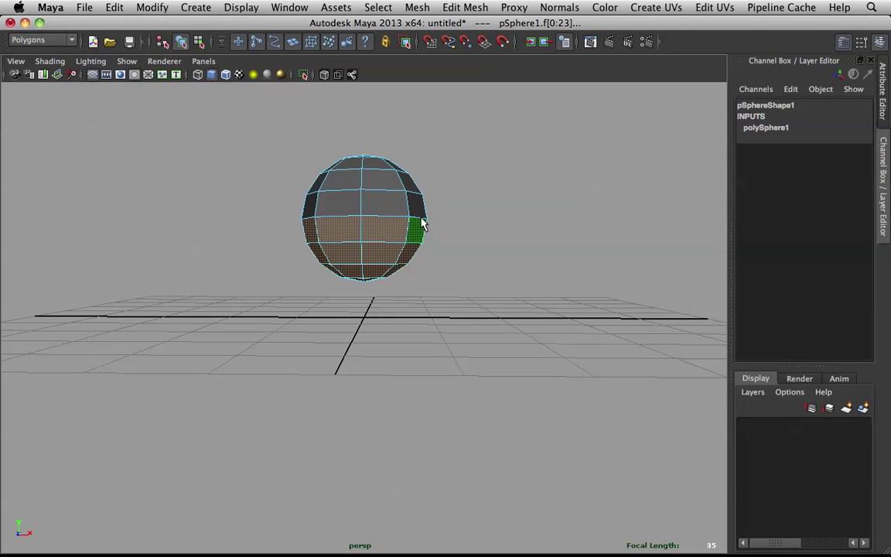
{"action": "mouse_move", "coordinate": [372, 215]}
{"action": "left_mouse_down", "text": "alt"}
{"action": "mouse_move", "coordinate": [393, 243]}
{"action": "mouse_move", "coordinate": [381, 221]}
{"action": "left_mouse_up", "text": "alt"}
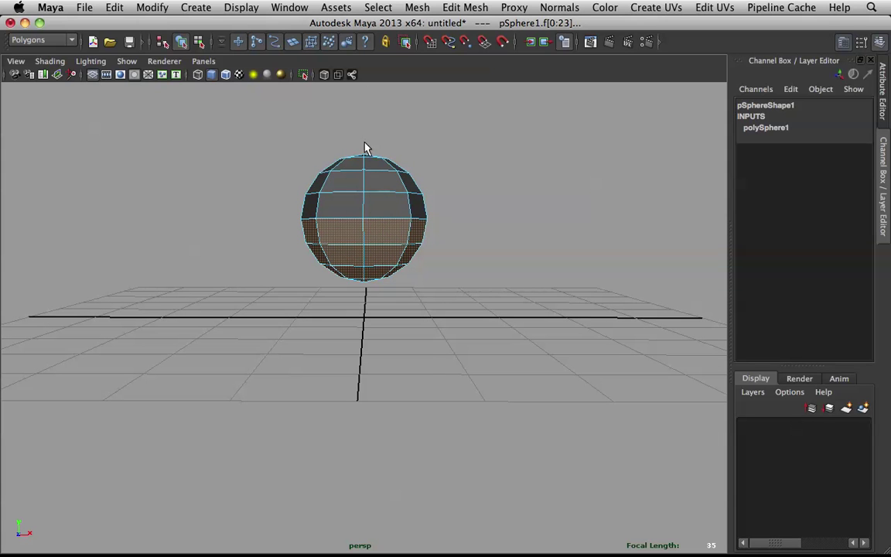
{"action": "right_click", "coordinate": [371, 200], "text": "shift"}
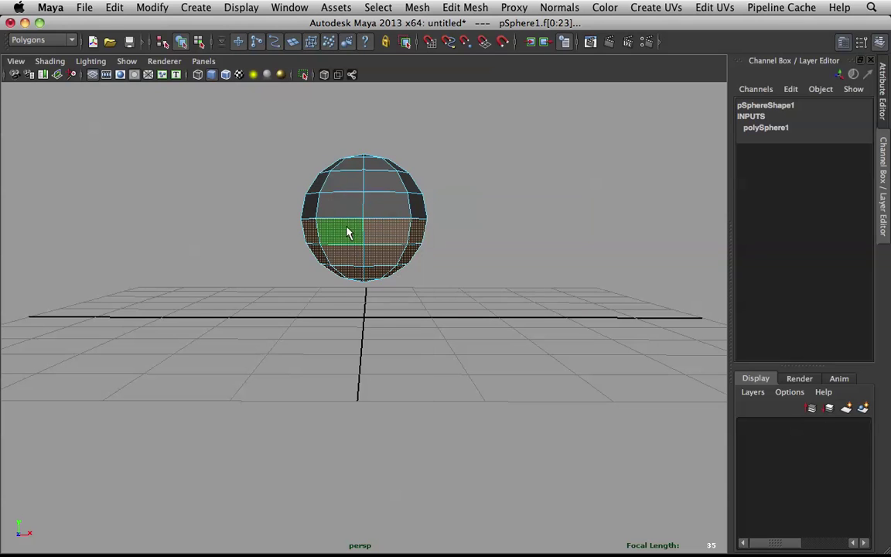
{"action": "left_click", "coordinate": [497, 309]}
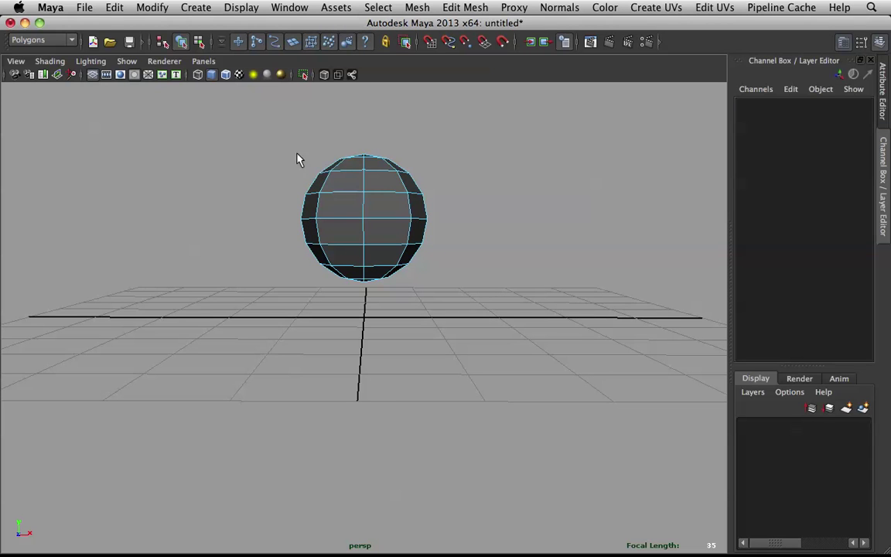
- Select the faces of the sphere's upper half and move them straight up to stretch it into a capsule
{"action": "left_click_drag", "start_coordinate": [452, 186], "coordinate": [452, 186]}
{"action": "left_click_drag", "start_coordinate": [366, 137], "coordinate": [356, 7]}
{"action": "scroll", "coordinate": [393, 150], "scroll_direction": "down", "scroll_amount": 4}
{"action": "mouse_move", "coordinate": [398, 150]}
{"action": "left_mouse_down", "text": "alt"}
{"action": "mouse_move", "coordinate": [407, 151]}
{"action": "mouse_move", "coordinate": [313, 160]}
{"action": "mouse_move", "coordinate": [392, 149]}
{"action": "left_mouse_up", "text": "alt"}
{"action": "key", "text": "q"}
{"action": "right_click_drag", "start_coordinate": [369, 199], "coordinate": [426, 172]}
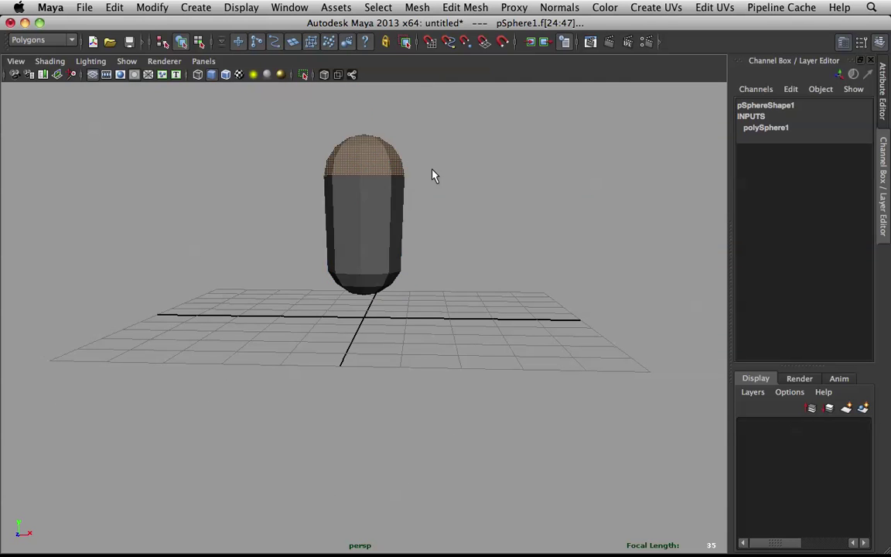
- Change to the side view with the whole capsule framed and the Scale tool active
{"action": "left_click_drag", "start_coordinate": [433, 171], "coordinate": [295, 171], "text": "alt"}
{"action": "key", "text": "e"}
{"action": "key", "text": "r"}
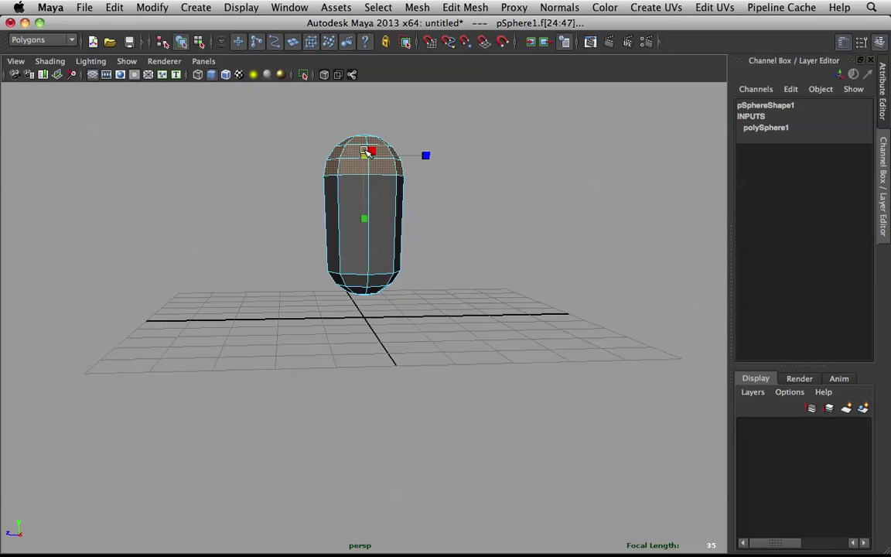
{"action": "key", "text": "space"}
{"action": "left_click_drag", "start_coordinate": [365, 159], "coordinate": [431, 171]}
{"action": "right_click_drag", "start_coordinate": [431, 165], "coordinate": [435, 182], "text": "alt"}
{"action": "middle_click_drag", "start_coordinate": [440, 189], "coordinate": [489, 434], "text": "alt"}
{"action": "right_click_drag", "start_coordinate": [489, 433], "coordinate": [449, 323], "text": "alt"}
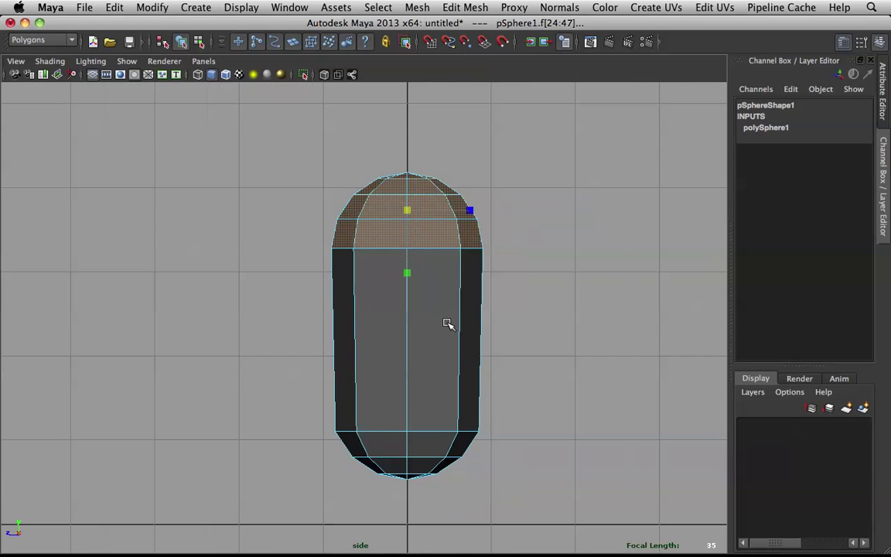
- Return to object mode and scale the whole capsule uniformly to about 6.31
{"action": "left_click_drag", "start_coordinate": [417, 254], "coordinate": [421, 258], "text": "alt"}
{"action": "key", "text": "q"}
{"action": "right_click_drag", "start_coordinate": [402, 239], "coordinate": [463, 222]}
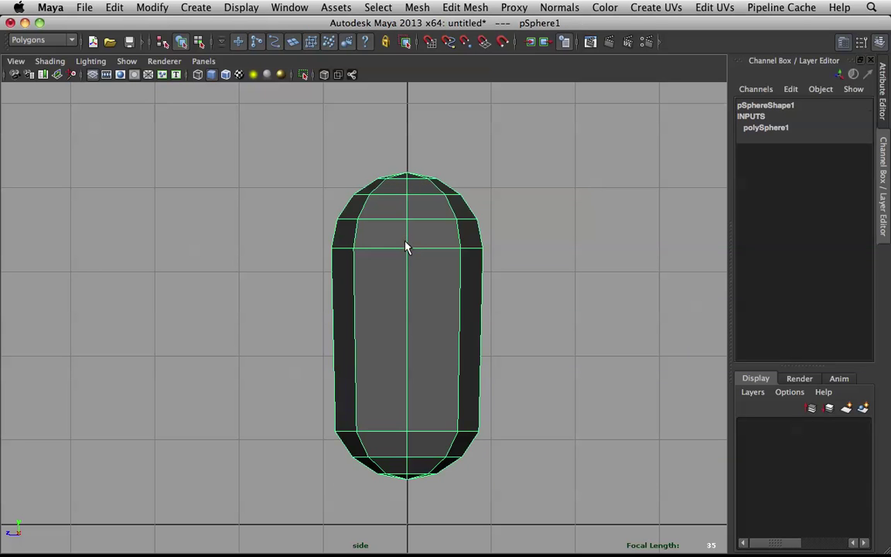
{"action": "key", "text": "r"}
{"action": "left_click_drag", "start_coordinate": [410, 403], "coordinate": [445, 434]}
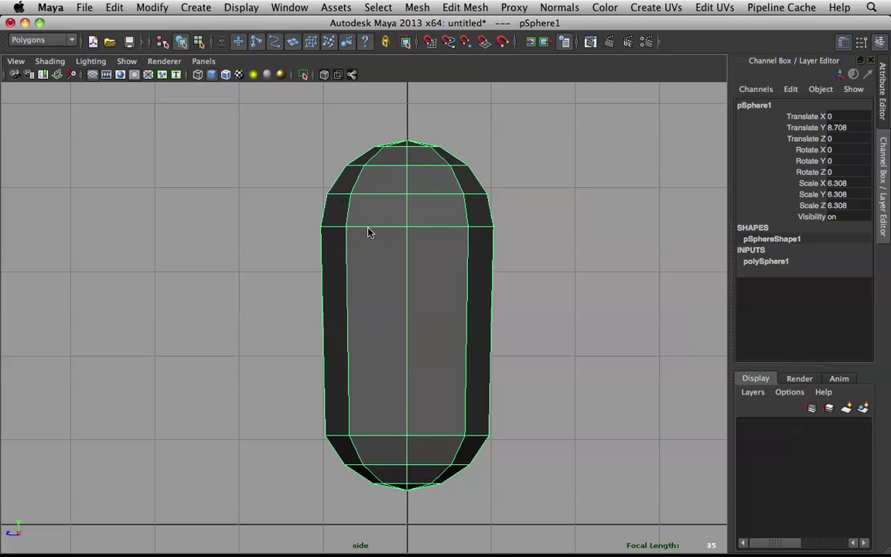
- Select the capsule's top dome faces and scale them down slightly to straighten the sides
{"action": "right_click_drag", "start_coordinate": [369, 229], "coordinate": [368, 274]}
{"action": "left_click_drag", "start_coordinate": [301, 100], "coordinate": [506, 209]}
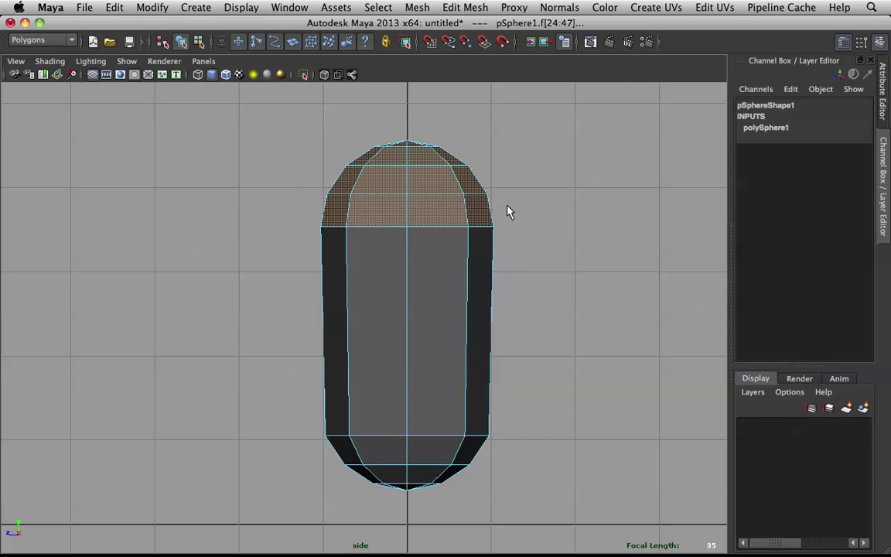
{"action": "left_click_drag", "start_coordinate": [406, 183], "coordinate": [398, 179]}
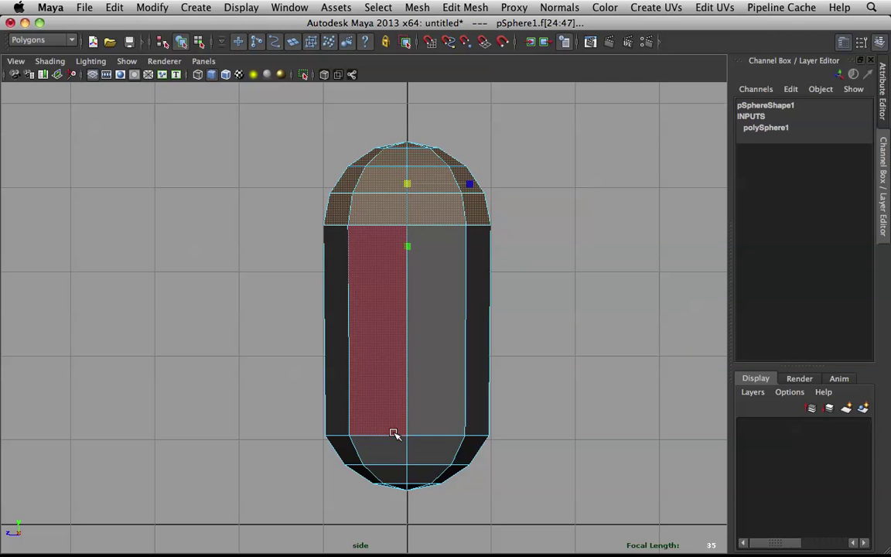
- Scale the bottom cap faces up slightly to match the dome's width, and return to the perspective view with nothing selected
{"action": "left_click_drag", "start_coordinate": [313, 456], "coordinate": [523, 495]}
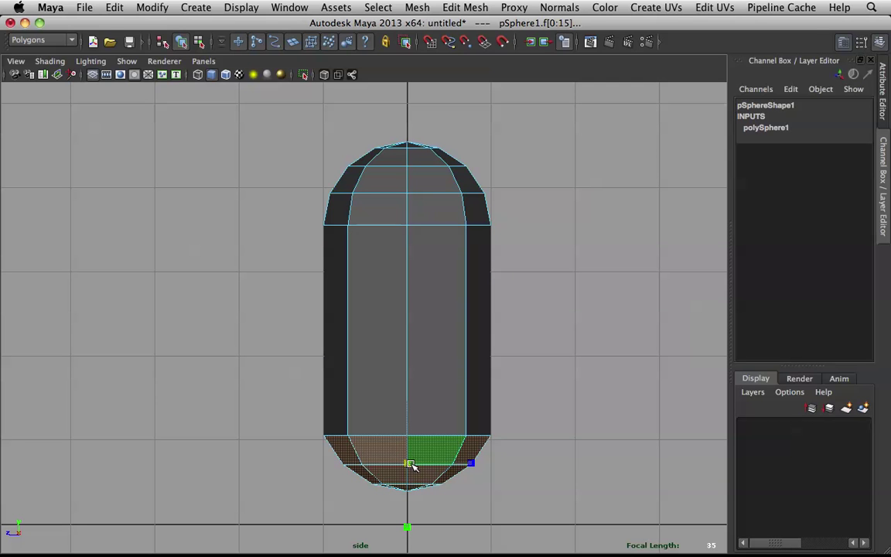
{"action": "key", "text": "space"}
{"action": "left_click_drag", "start_coordinate": [446, 279], "coordinate": [426, 192]}
{"action": "left_click", "coordinate": [417, 197]}
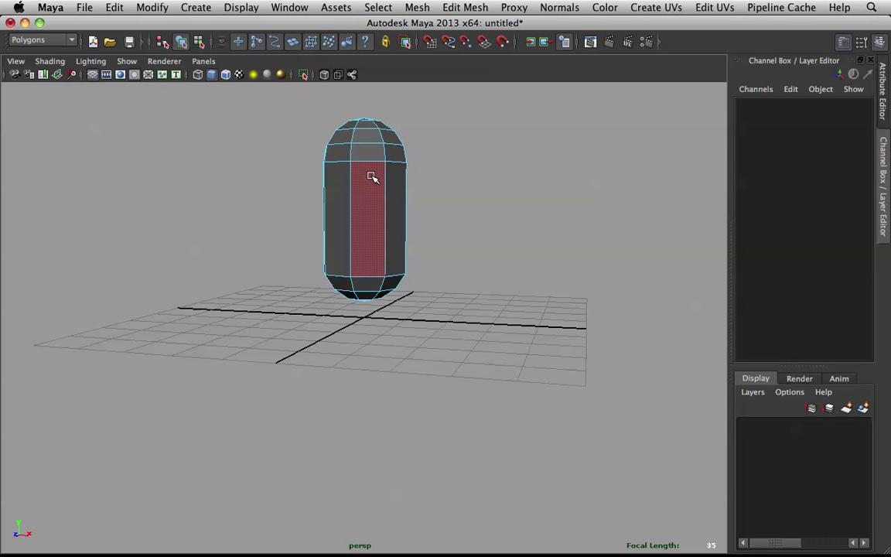
- Select the top dome faces and move them down to shorten the capsule body, finishing in object mode
{"action": "right_click_drag", "start_coordinate": [370, 188], "coordinate": [446, 130]}
{"action": "left_click", "coordinate": [369, 203]}
{"action": "left_click_drag", "start_coordinate": [368, 203], "coordinate": [376, 193], "text": "alt"}
{"action": "right_click_drag", "start_coordinate": [376, 193], "coordinate": [372, 219]}
{"action": "left_click_drag", "start_coordinate": [282, 84], "coordinate": [391, 147]}
{"action": "left_click_drag", "start_coordinate": [372, 93], "coordinate": [383, 126]}
{"action": "left_click", "coordinate": [462, 150]}
{"action": "scroll", "coordinate": [462, 150], "scroll_direction": "down", "scroll_amount": 5}
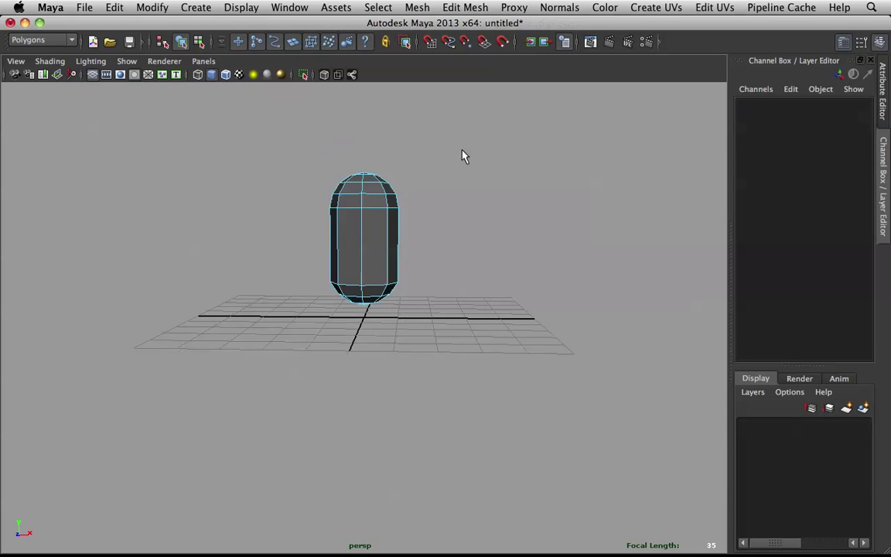
{"action": "left_click_drag", "start_coordinate": [441, 188], "coordinate": [373, 262], "text": "alt"}
{"action": "scroll", "coordinate": [448, 223], "scroll_direction": "up", "scroll_amount": 6}
{"action": "right_click_drag", "start_coordinate": [374, 260], "coordinate": [423, 229]}
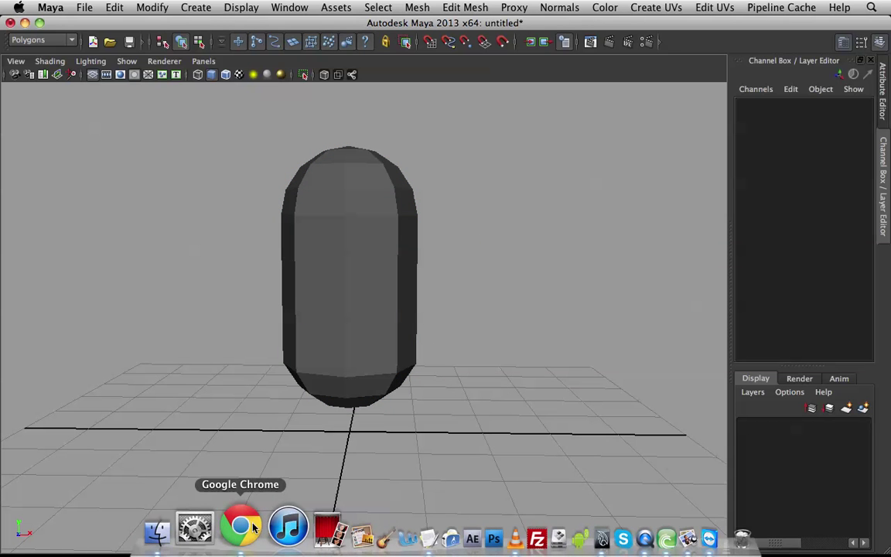
- Switch to Chrome, check the DeviantArt minion reference, and open google.com in a new tab
{"action": "left_click", "coordinate": [235, 546]}
{"action": "left_click", "coordinate": [127, 32]}
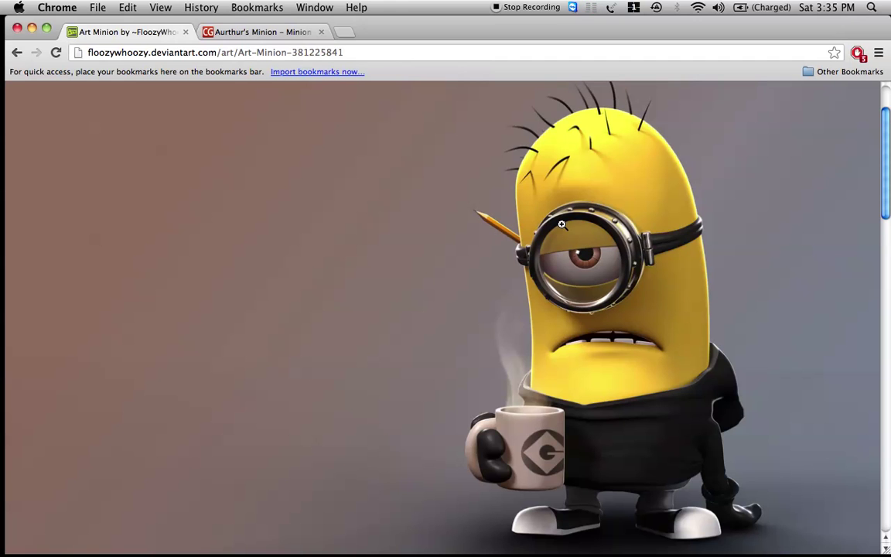
{"action": "left_click", "coordinate": [350, 32]}
{"action": "type", "text": "go"}
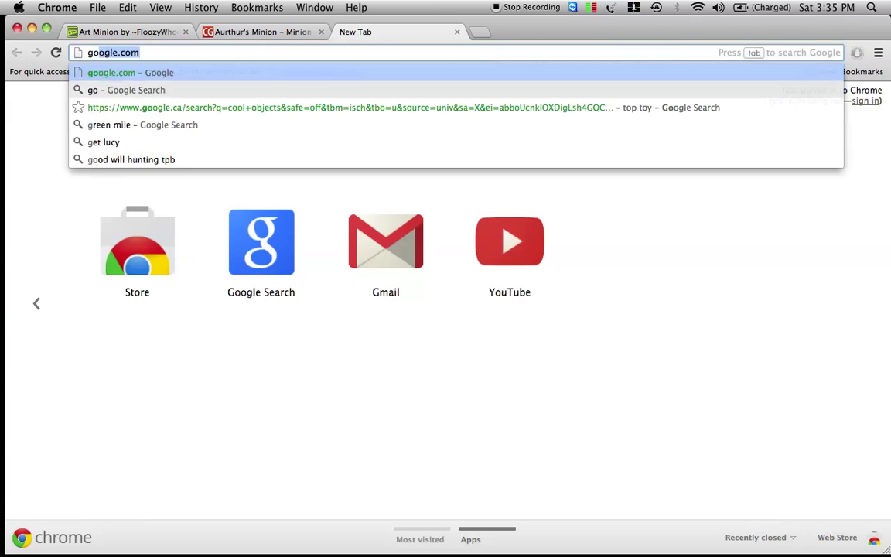
{"action": "type", "text": "ogle"}
{"action": "key", "text": "Return"}
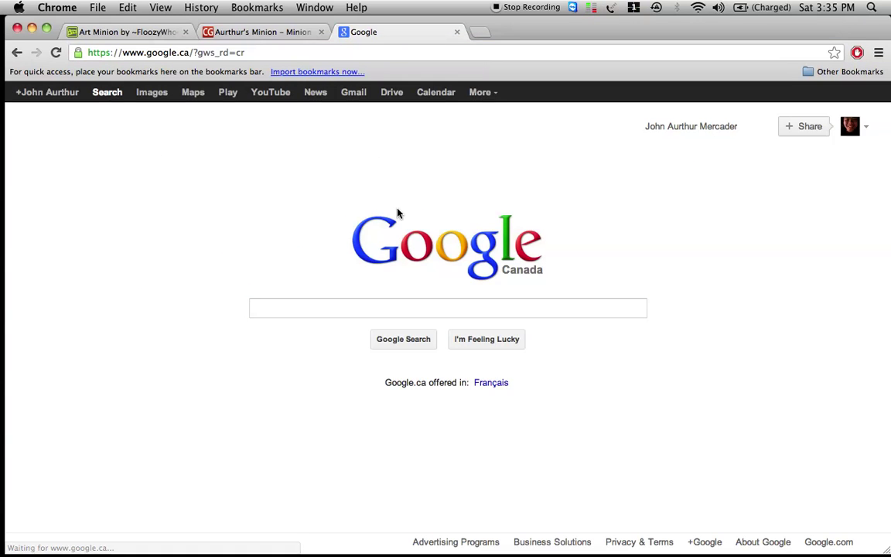
- Search Google for "minons"
{"action": "type", "text": "mi"}
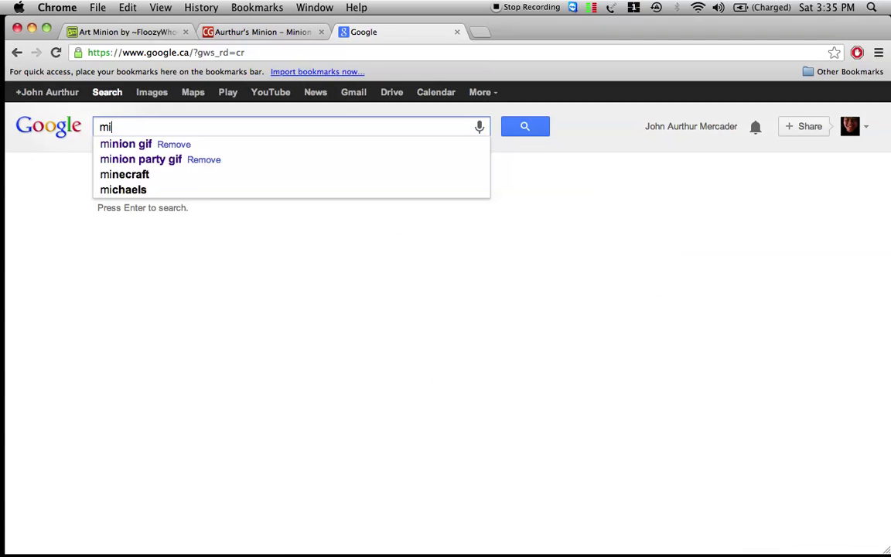
{"action": "type", "text": "nons"}
{"action": "mouse_move", "coordinate": [2, 2]}
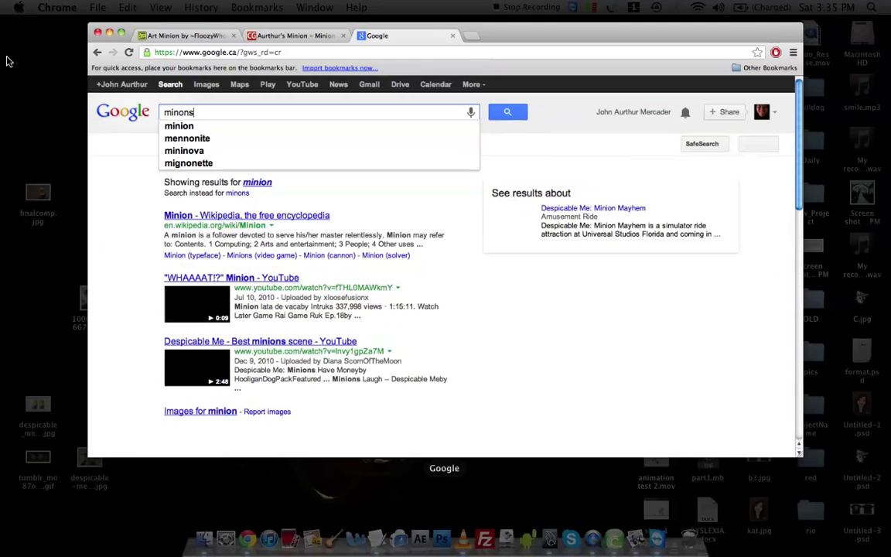
{"action": "left_click", "coordinate": [78, 82]}
{"action": "key", "text": "Return"}
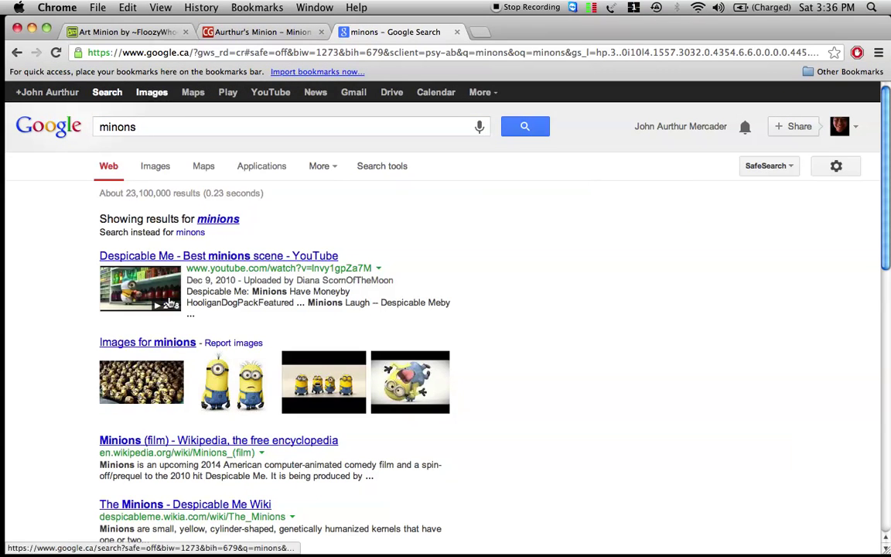
- Open the original image of the two standing minions from the image results and examine the one-eyed minion from goggles to shoes
{"action": "left_click", "coordinate": [162, 345]}
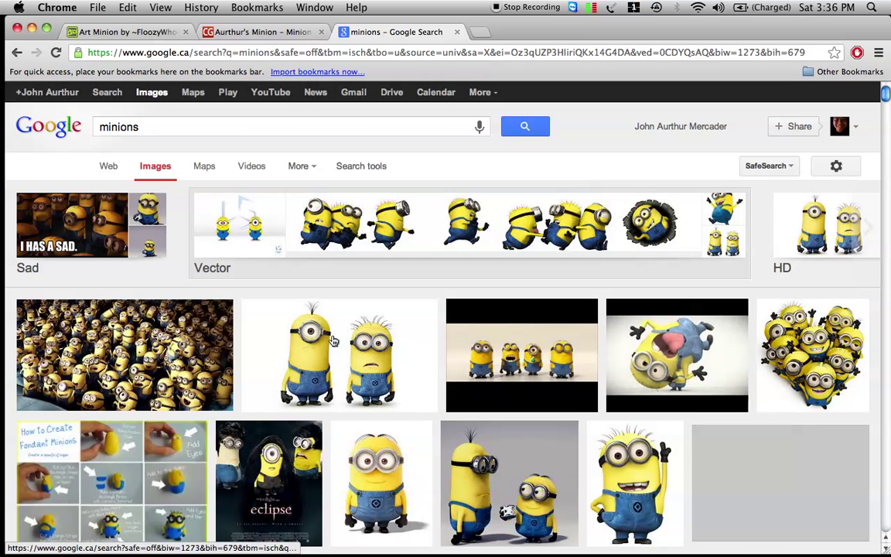
{"action": "left_click", "coordinate": [334, 341]}
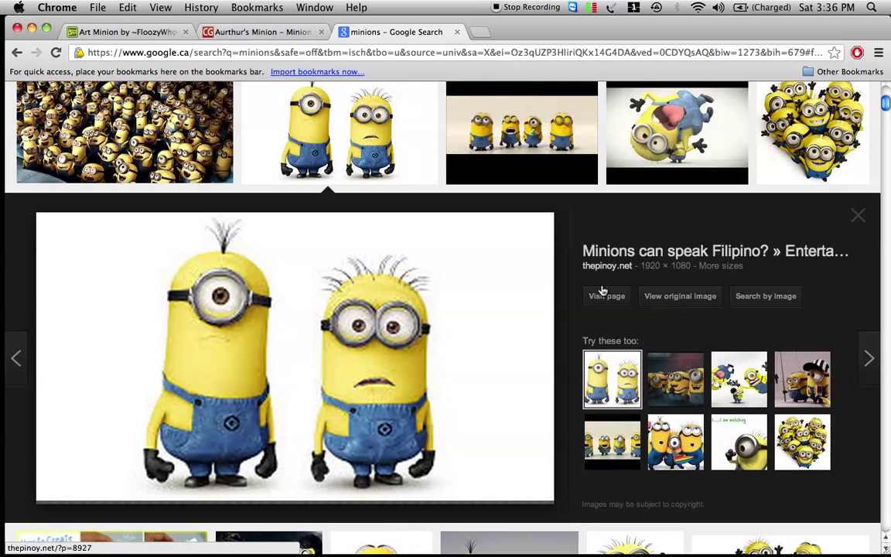
{"action": "left_click", "coordinate": [688, 303]}
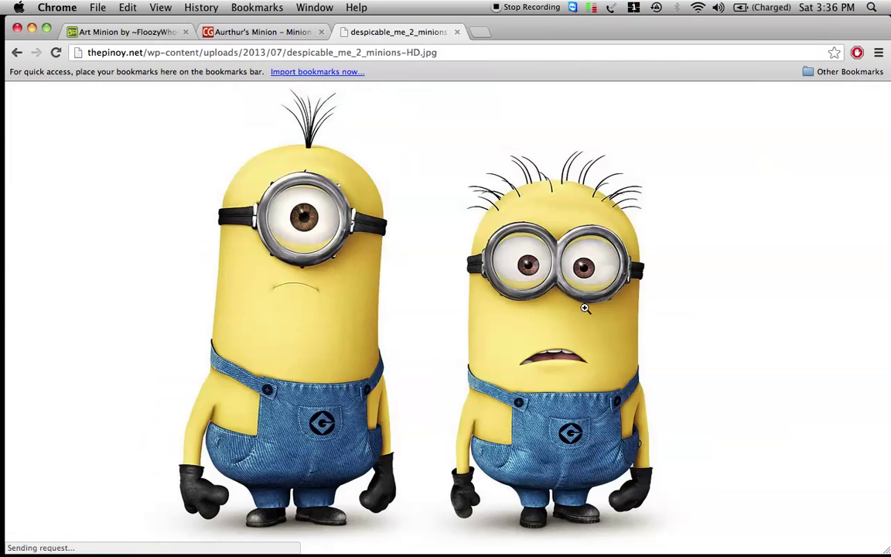
{"action": "left_click", "coordinate": [298, 239]}
{"action": "scroll", "coordinate": [527, 254], "scroll_direction": "down", "scroll_amount": 3}
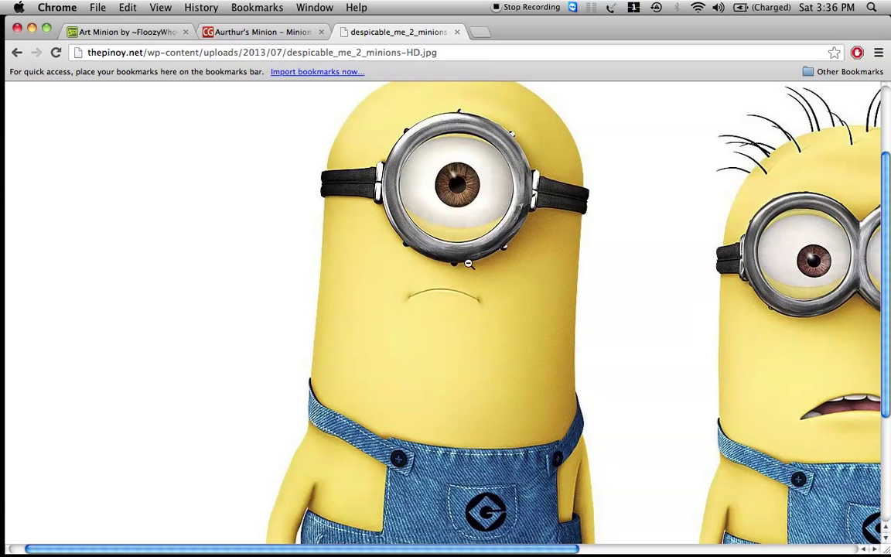
{"action": "scroll", "coordinate": [469, 264], "scroll_direction": "down", "scroll_amount": 5}
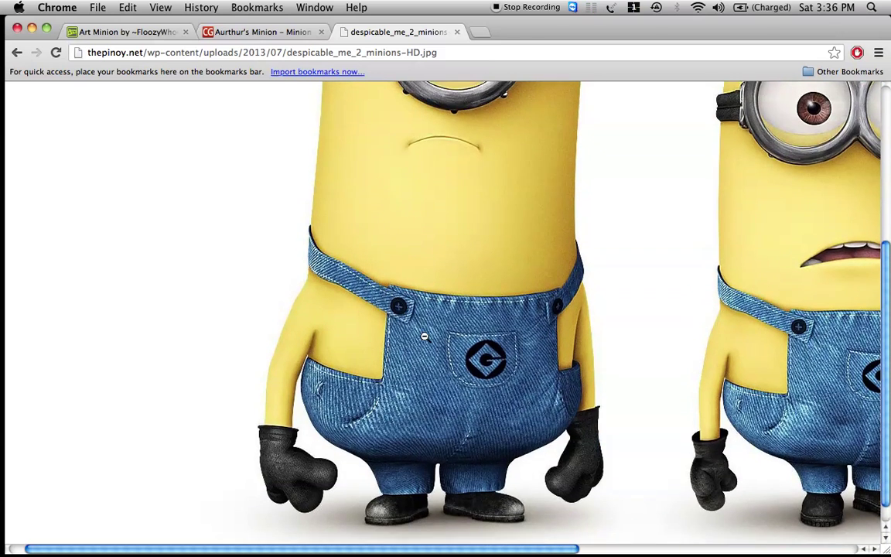
{"action": "scroll", "coordinate": [418, 334], "scroll_direction": "up", "scroll_amount": 4}
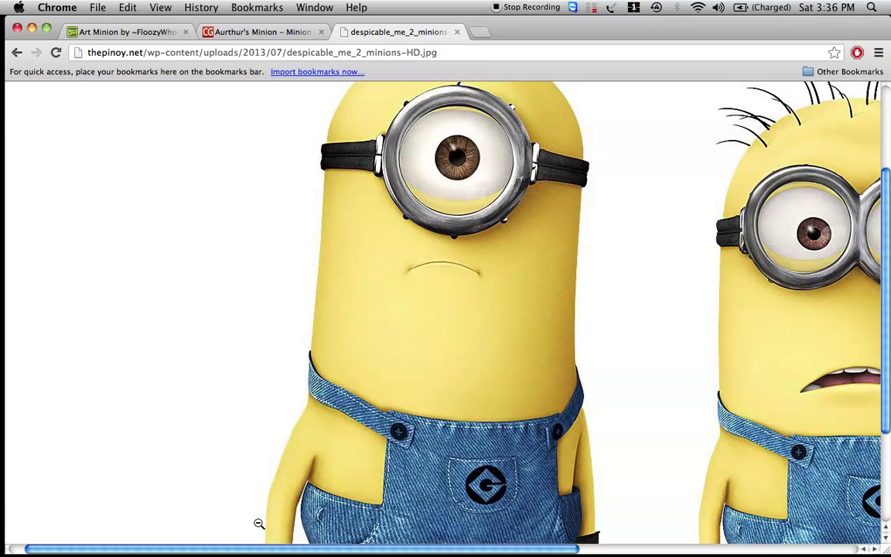
- Check the minion renders on the CGMeetup and DeviantArt pages, and switch back to Maya
{"action": "left_click", "coordinate": [236, 37]}
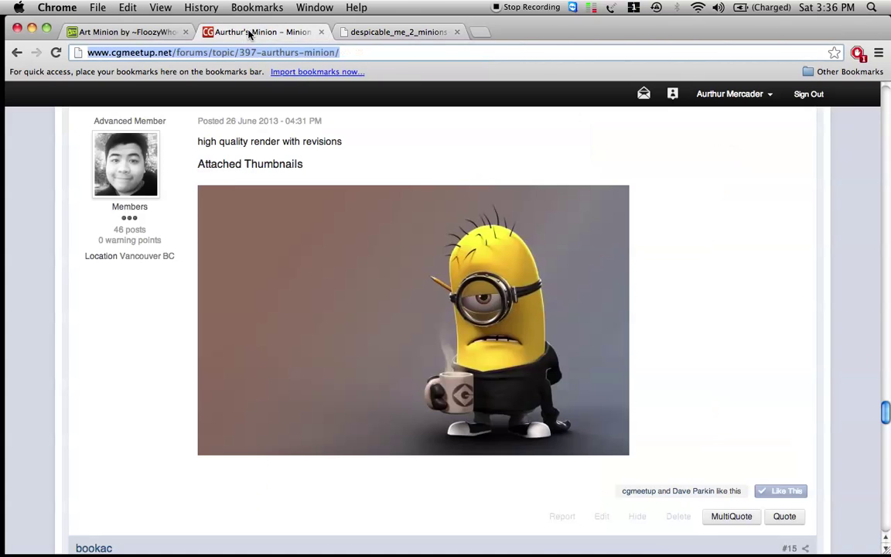
{"action": "left_click", "coordinate": [126, 34]}
{"action": "mouse_move", "coordinate": [495, 534]}
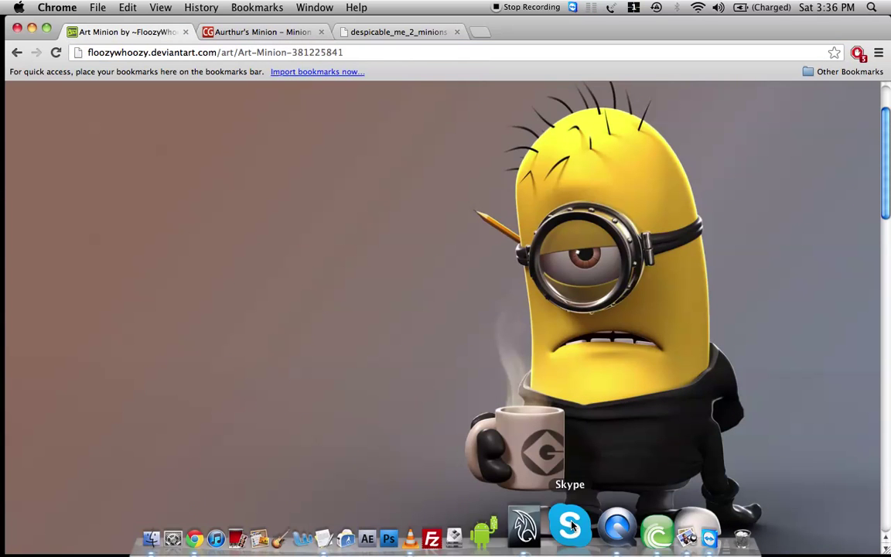
{"action": "left_click", "coordinate": [524, 528]}
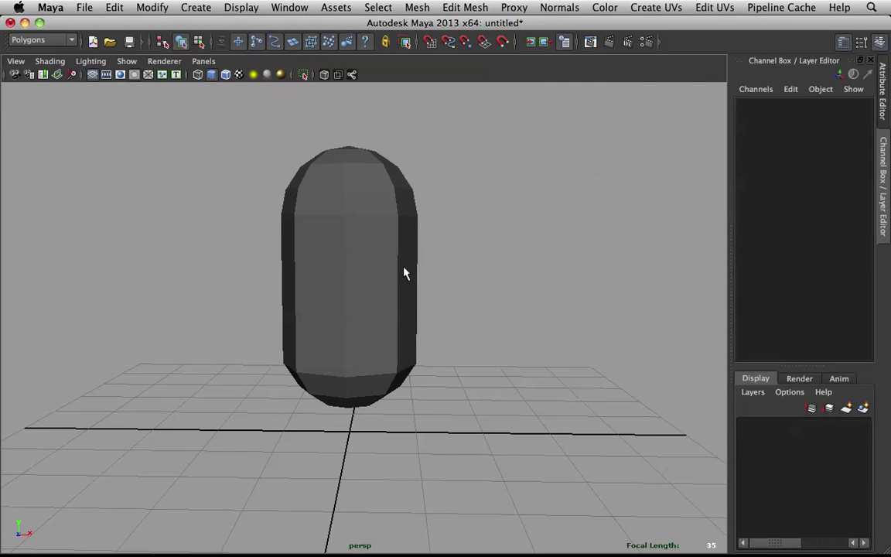
- Undo the last edits until the capsule's top dome faces are selected again
{"action": "left_click", "coordinate": [404, 273]}
{"action": "left_click_drag", "start_coordinate": [397, 291], "coordinate": [632, 317], "text": "alt"}
{"action": "left_click", "coordinate": [633, 320]}
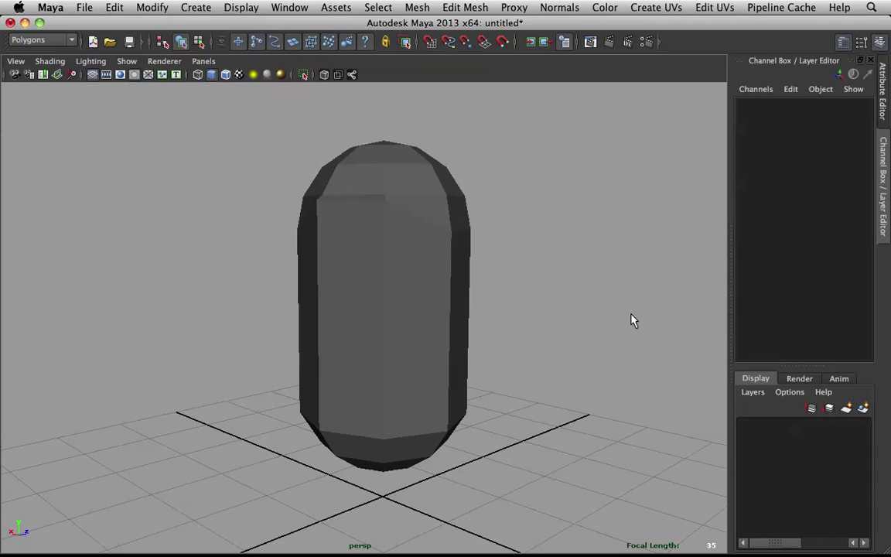
{"action": "key", "text": "z"}
{"action": "key", "text": "z"}
{"action": "key", "text": "z"}
{"action": "left_click_drag", "start_coordinate": [372, 214], "coordinate": [393, 167], "text": "alt"}
{"action": "left_click_drag", "start_coordinate": [536, 171], "coordinate": [537, 175]}
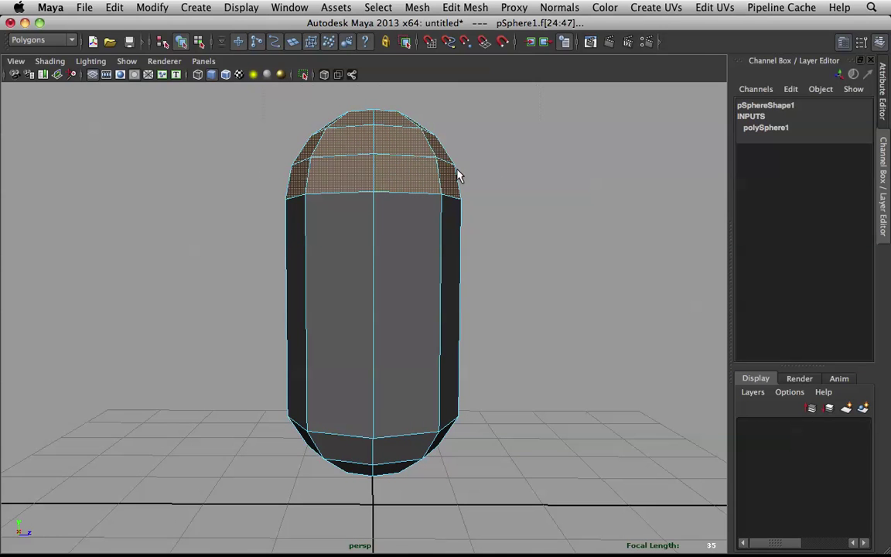
- Move the selected dome faces down in the front view to shorten the body, finishing in perspective object mode with nothing selected
{"action": "left_click_drag", "start_coordinate": [457, 174], "coordinate": [572, 190], "text": "alt"}
{"action": "key", "text": "w"}
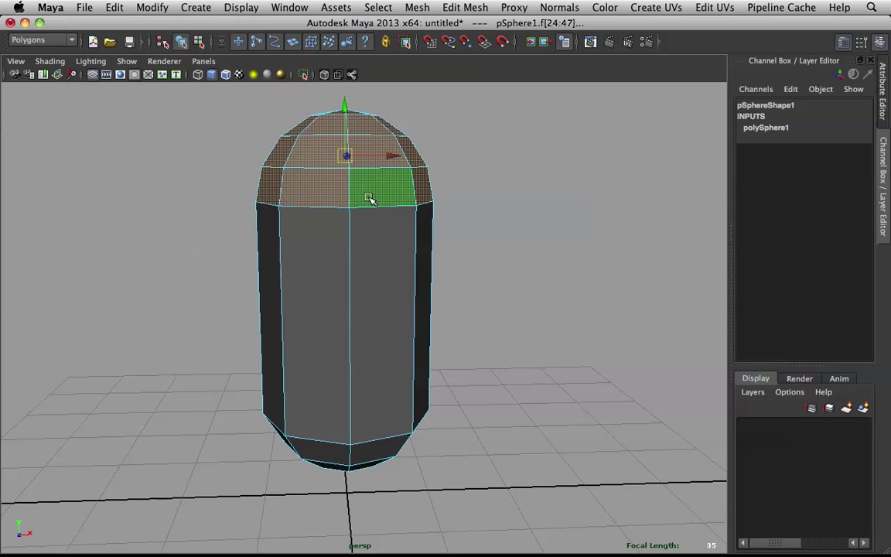
{"action": "key", "text": "space"}
{"action": "left_click_drag", "start_coordinate": [370, 199], "coordinate": [376, 230]}
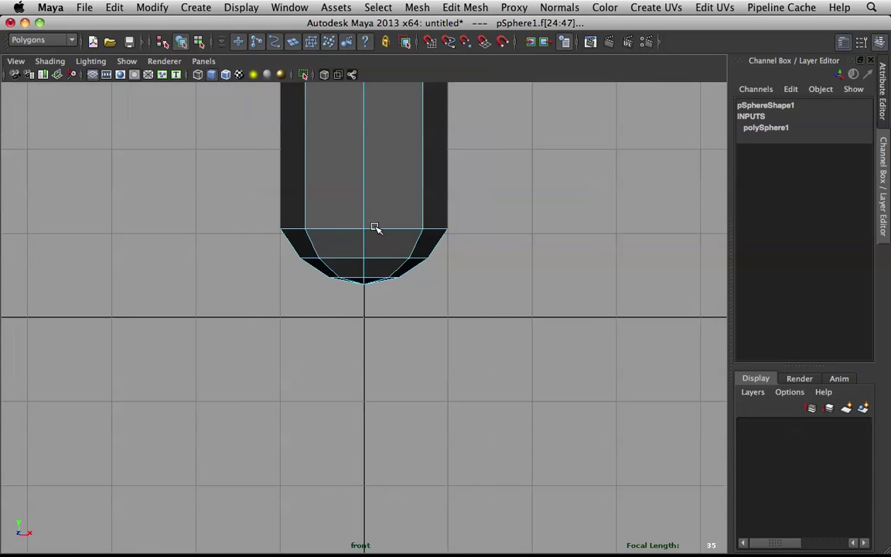
{"action": "scroll", "coordinate": [376, 229], "scroll_direction": "down", "scroll_amount": 3}
{"action": "left_click_drag", "start_coordinate": [365, 109], "coordinate": [368, 133]}
{"action": "key", "text": "r"}
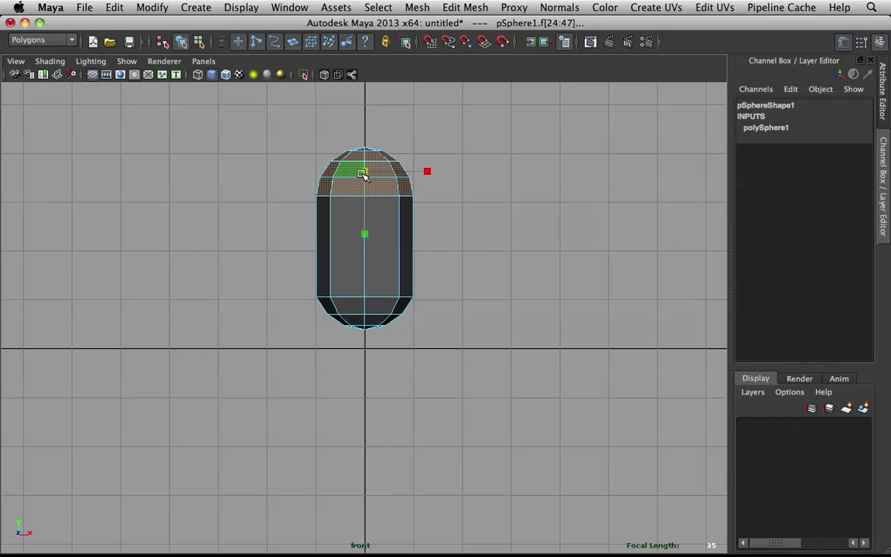
{"action": "left_click_drag", "start_coordinate": [364, 175], "coordinate": [418, 223]}
{"action": "key", "text": "space"}
{"action": "left_click", "coordinate": [363, 162]}
{"action": "right_click_drag", "start_coordinate": [322, 248], "coordinate": [379, 212]}
{"action": "left_click", "coordinate": [422, 206]}
{"action": "scroll", "coordinate": [425, 222], "scroll_direction": "up", "scroll_amount": 3}
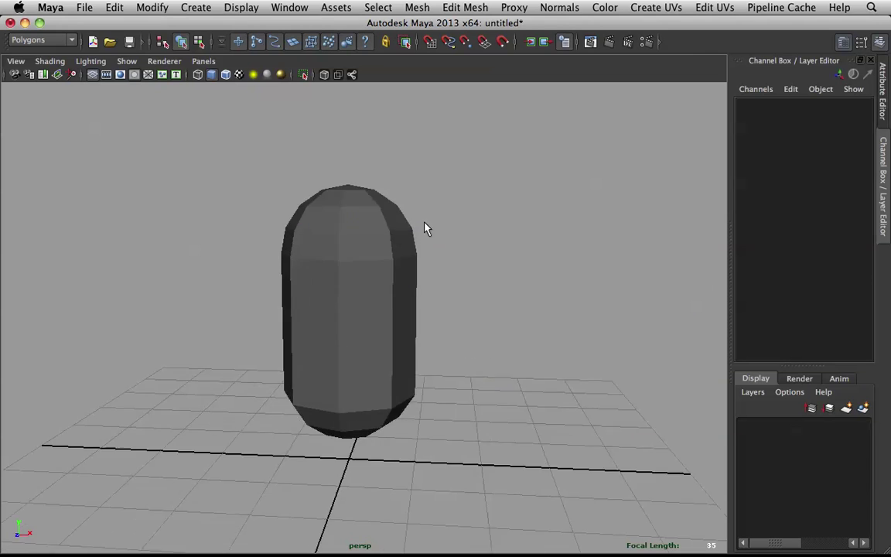
- Insert a horizontal edge loop around the capsule's lower body, a little above the bottom cap
{"action": "scroll", "coordinate": [425, 223], "scroll_direction": "up", "scroll_amount": 3}
{"action": "left_click_drag", "start_coordinate": [425, 223], "coordinate": [389, 263], "text": "alt"}
{"action": "left_click", "coordinate": [362, 244]}
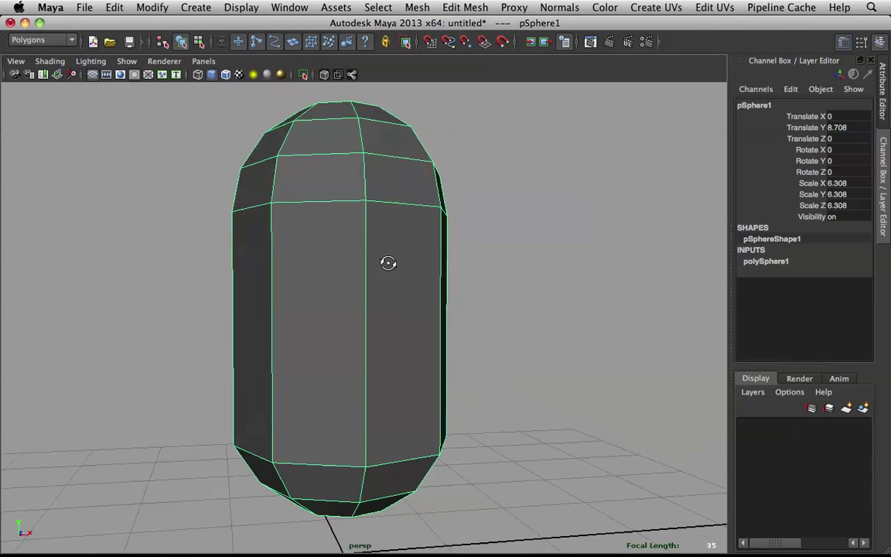
{"action": "right_click_drag", "start_coordinate": [389, 263], "coordinate": [388, 285], "text": "alt"}
{"action": "left_click_drag", "start_coordinate": [388, 284], "coordinate": [313, 327], "text": "alt"}
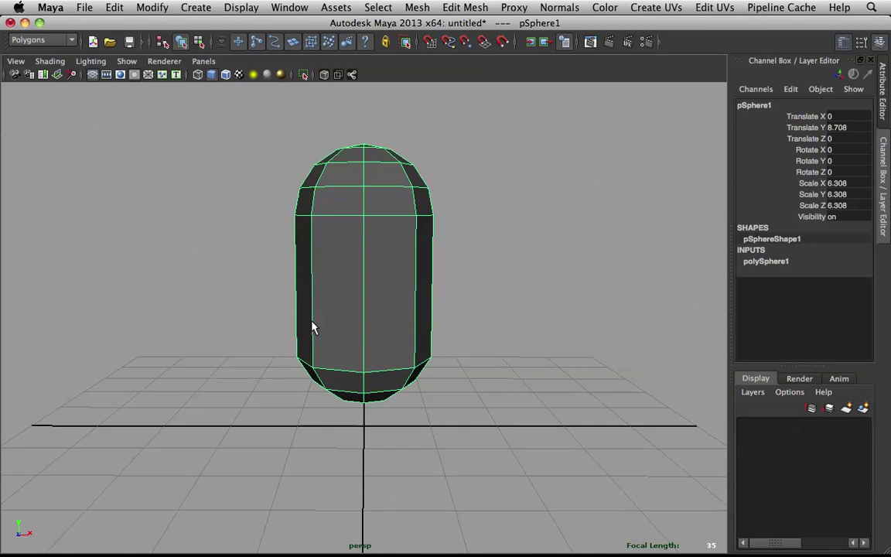
{"action": "right_click_drag", "start_coordinate": [316, 301], "coordinate": [277, 317], "text": "shift"}
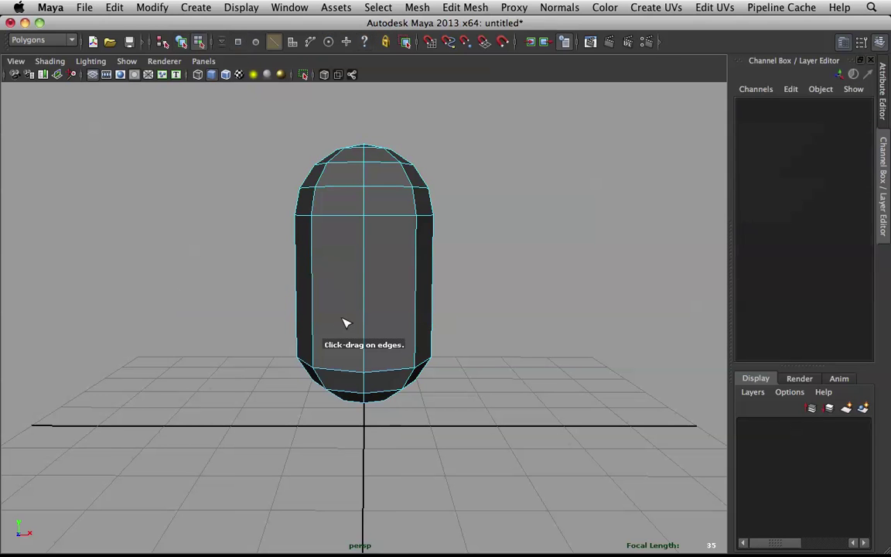
{"action": "left_click_drag", "start_coordinate": [365, 323], "coordinate": [367, 310]}
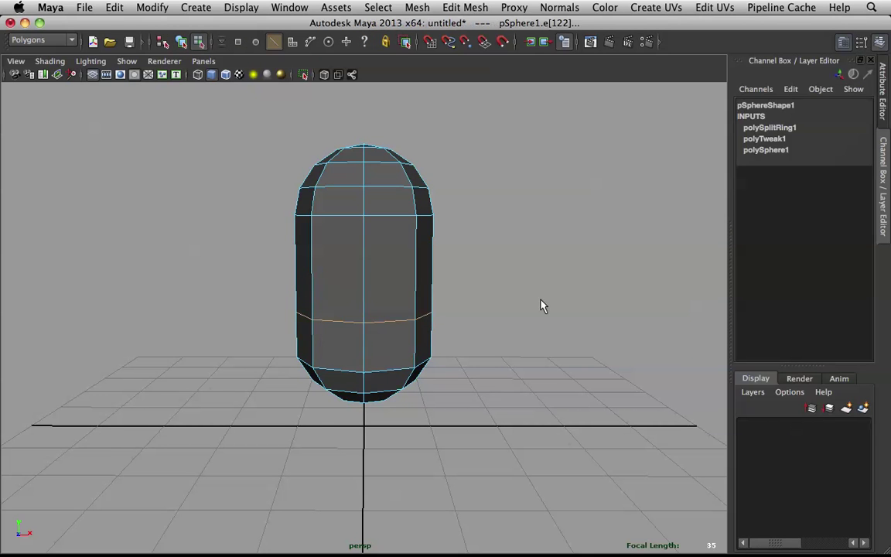
- Examine the faces around the new edge loop and the capsule's dome from different angles
{"action": "left_click_drag", "start_coordinate": [540, 304], "coordinate": [470, 312], "text": "alt"}
{"action": "left_click_drag", "start_coordinate": [337, 341], "coordinate": [334, 280], "text": "alt"}
{"action": "scroll", "coordinate": [347, 328], "scroll_direction": "up", "scroll_amount": 3}
{"action": "right_click_drag", "start_coordinate": [333, 279], "coordinate": [333, 308]}
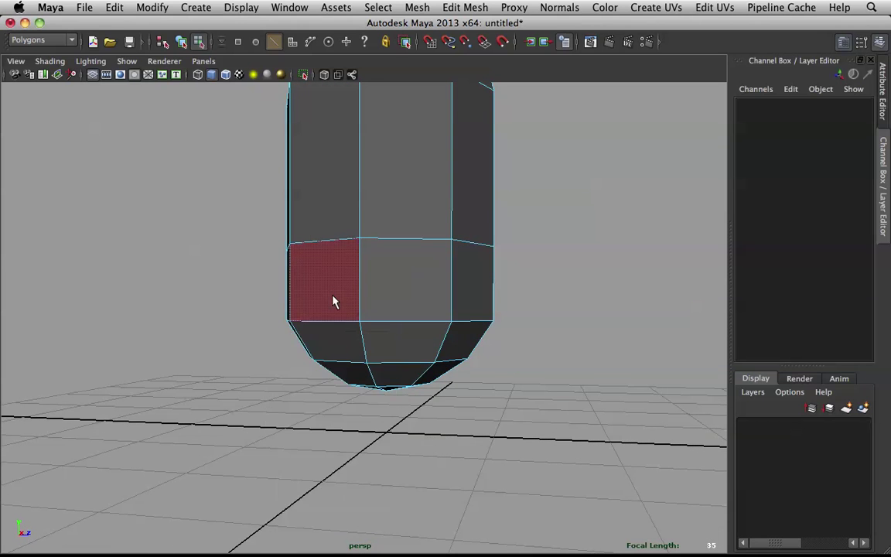
{"action": "left_click_drag", "start_coordinate": [346, 279], "coordinate": [400, 303], "text": "alt"}
{"action": "key", "text": "space"}
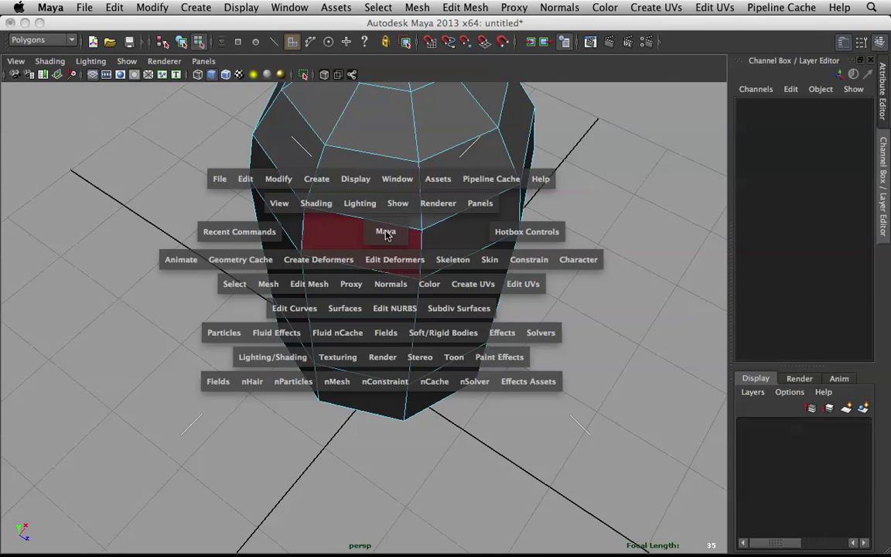
{"action": "mouse_move", "coordinate": [385, 235]}
{"action": "left_mouse_down"}
{"action": "mouse_move", "coordinate": [321, 234]}
{"action": "mouse_move", "coordinate": [442, 227]}
{"action": "mouse_move", "coordinate": [388, 233]}
{"action": "left_mouse_up"}
{"action": "key", "text": "space"}
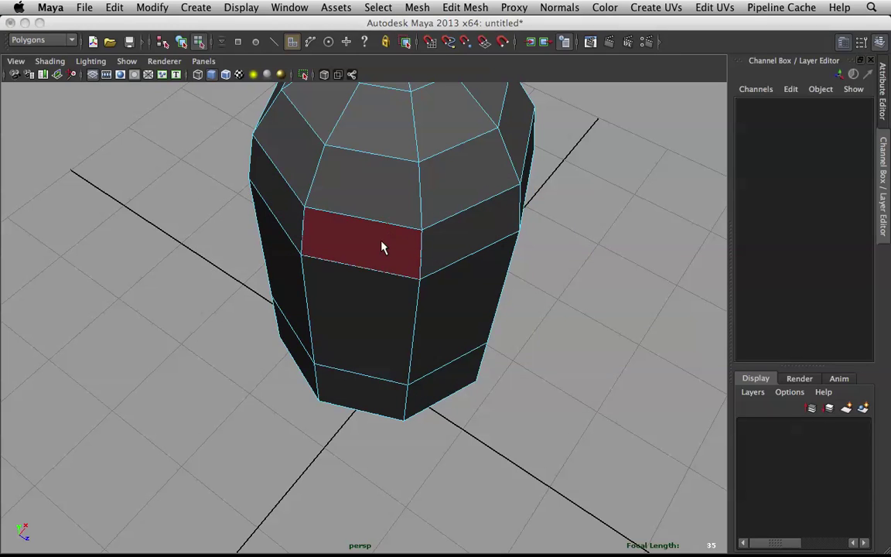
- In the top view, delete the four diagonal edges meeting at the dome's pole, and return to object mode
{"action": "key", "text": "space"}
{"action": "left_click_drag", "start_coordinate": [381, 244], "coordinate": [338, 241]}
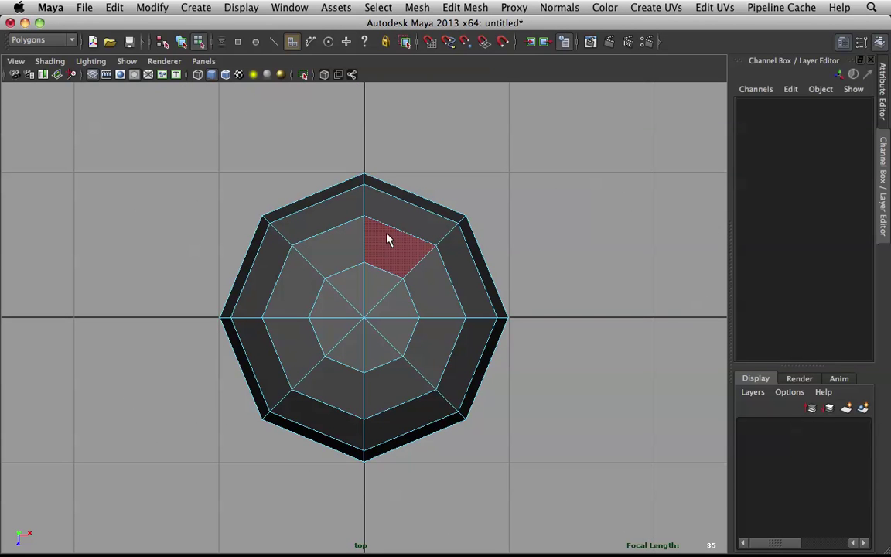
{"action": "right_click_drag", "start_coordinate": [373, 280], "coordinate": [375, 245]}
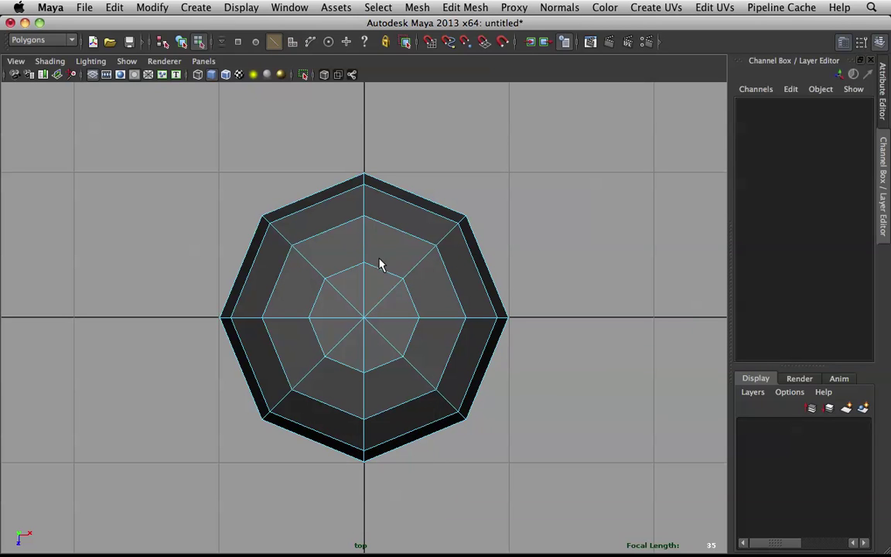
{"action": "left_click", "coordinate": [387, 302]}
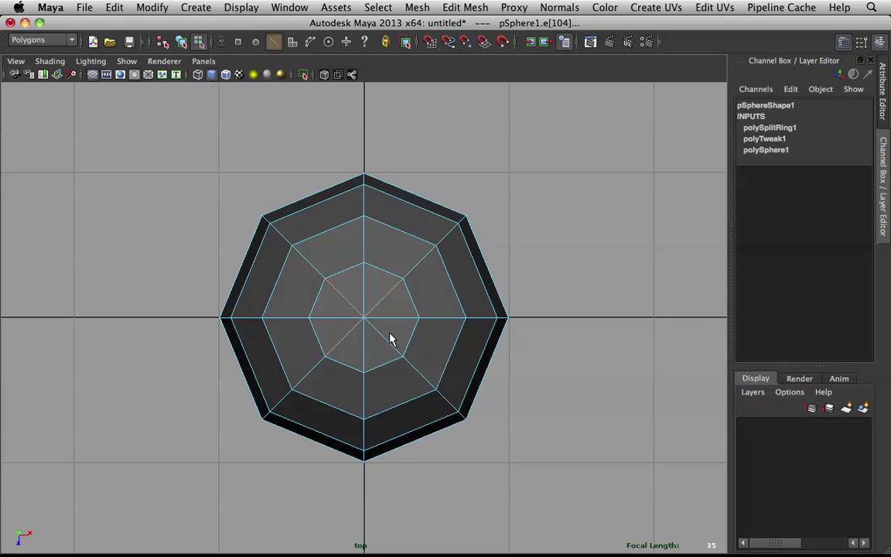
{"action": "key", "text": "Delete"}
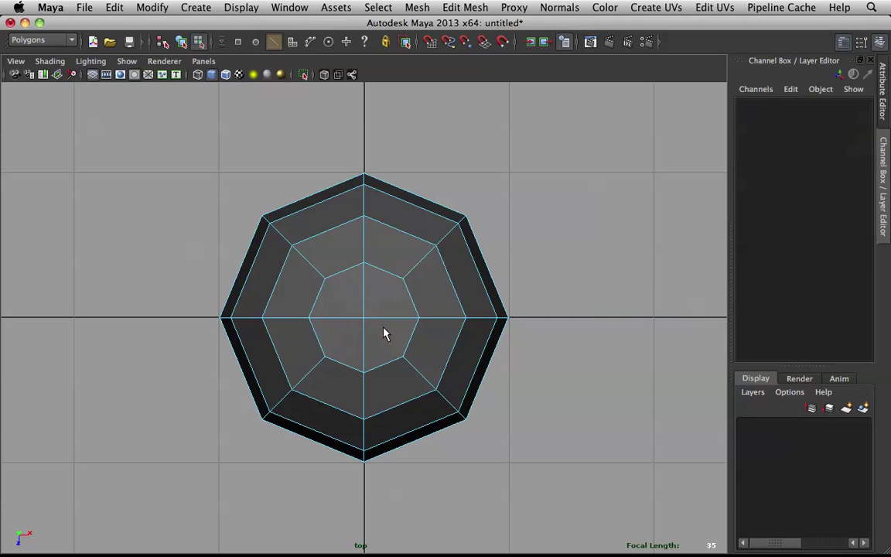
{"action": "right_click_drag", "start_coordinate": [356, 290], "coordinate": [401, 280]}
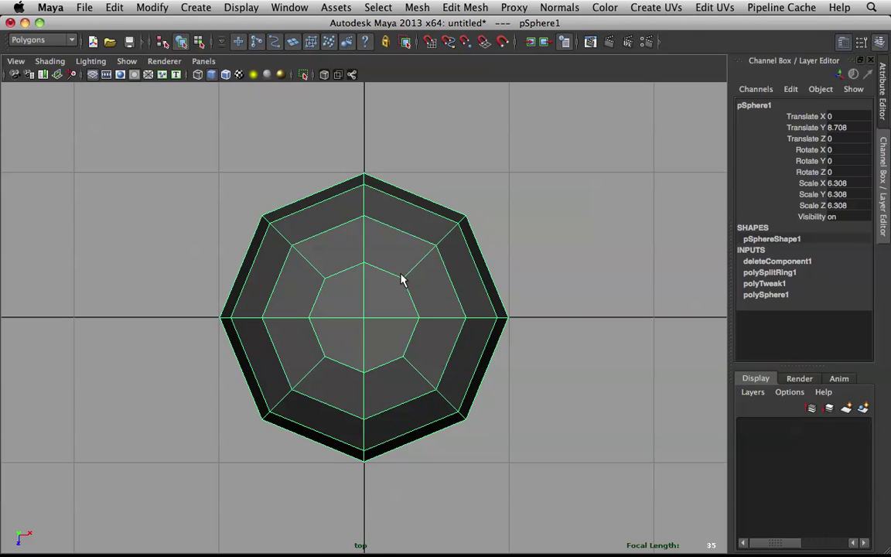
- Return to the perspective view and examine the capsule's edge layout from several sides
{"action": "key", "text": "space"}
{"action": "left_click_drag", "start_coordinate": [395, 277], "coordinate": [436, 233]}
{"action": "scroll", "coordinate": [436, 233], "scroll_direction": "down", "scroll_amount": 3}
{"action": "middle_click_drag", "start_coordinate": [436, 233], "coordinate": [430, 287], "text": "alt"}
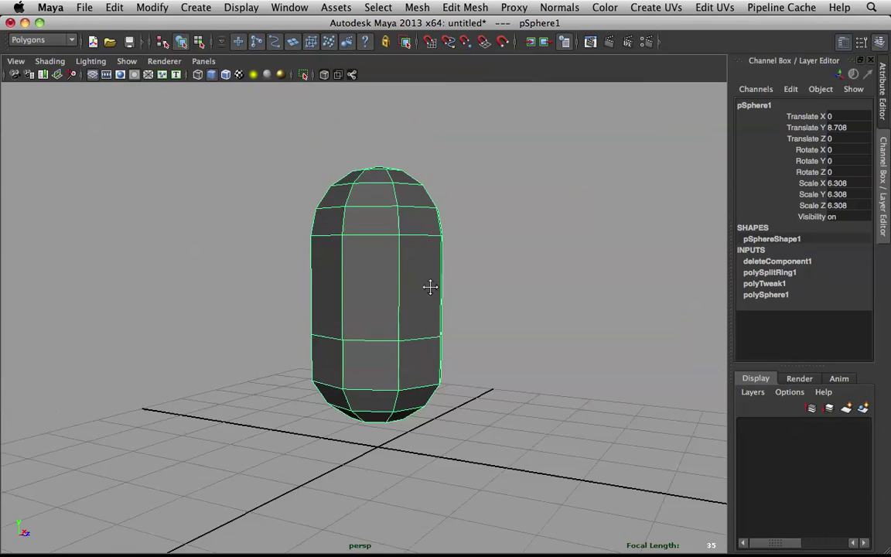
{"action": "left_click_drag", "start_coordinate": [430, 288], "coordinate": [474, 305], "text": "alt"}
{"action": "scroll", "coordinate": [393, 274], "scroll_direction": "up", "scroll_amount": 5}
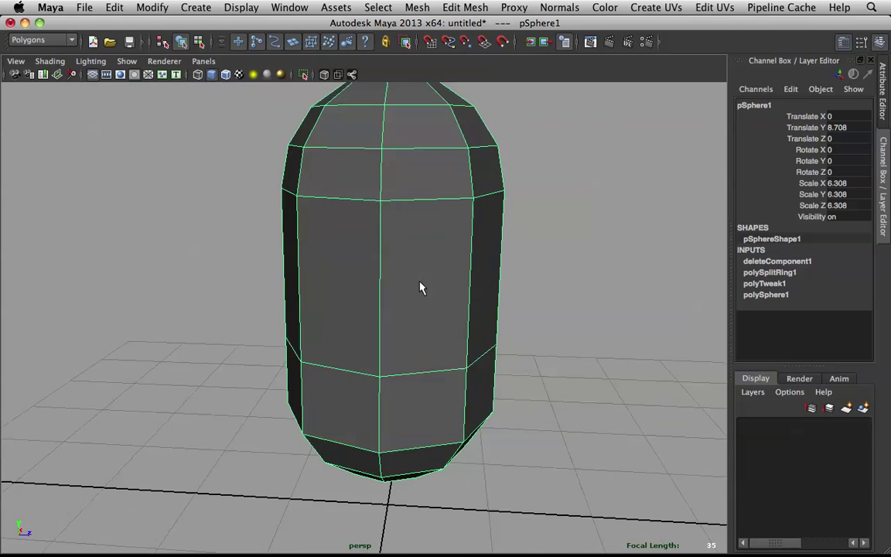
{"action": "left_click_drag", "start_coordinate": [420, 289], "coordinate": [316, 262], "text": "alt"}
{"action": "right_click_drag", "start_coordinate": [374, 236], "coordinate": [370, 277]}
{"action": "left_click_drag", "start_coordinate": [370, 277], "coordinate": [466, 285], "text": "alt"}
{"action": "scroll", "coordinate": [466, 285], "scroll_direction": "down", "scroll_amount": 5}
{"action": "right_click_drag", "start_coordinate": [433, 253], "coordinate": [491, 233]}
{"action": "left_click", "coordinate": [426, 253]}
{"action": "left_click_drag", "start_coordinate": [426, 253], "coordinate": [418, 254], "text": "alt"}
- Select all faces on the capsule's negative Z half and delete them, finishing in object mode
{"action": "right_click_drag", "start_coordinate": [415, 237], "coordinate": [418, 269]}
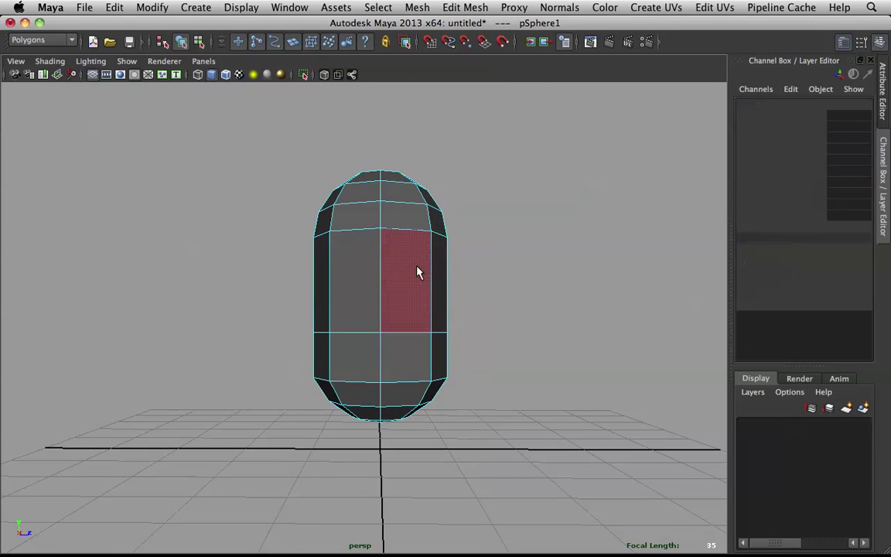
{"action": "middle_click_drag", "start_coordinate": [467, 239], "coordinate": [444, 234], "text": "alt"}
{"action": "left_click_drag", "start_coordinate": [206, 109], "coordinate": [356, 466]}
{"action": "key", "text": "Delete"}
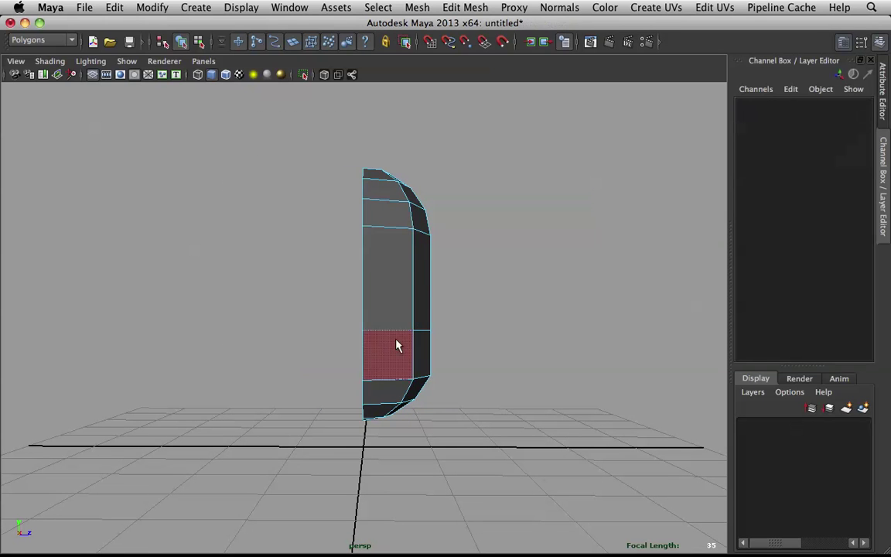
{"action": "right_click_drag", "start_coordinate": [398, 275], "coordinate": [447, 254]}
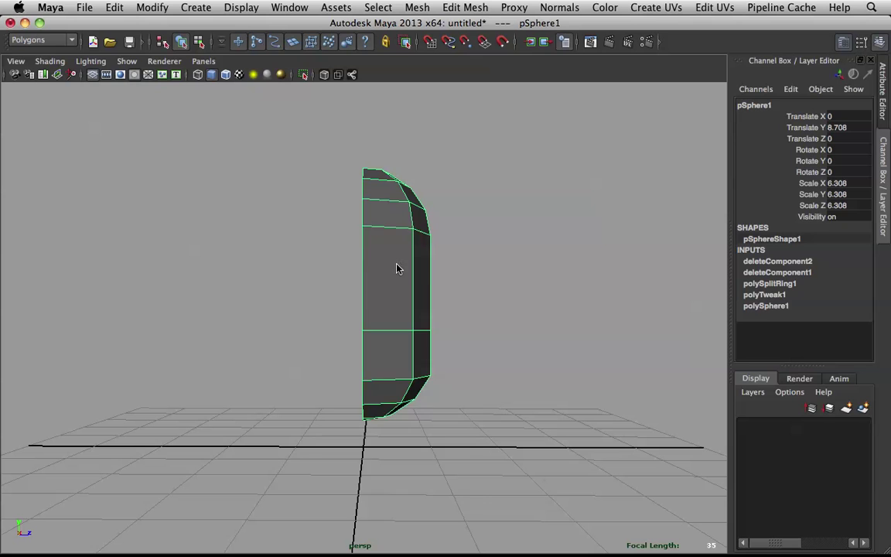
{"action": "right_click_drag", "start_coordinate": [397, 280], "coordinate": [397, 271], "text": "shift"}
{"action": "left_click", "coordinate": [86, 8]}
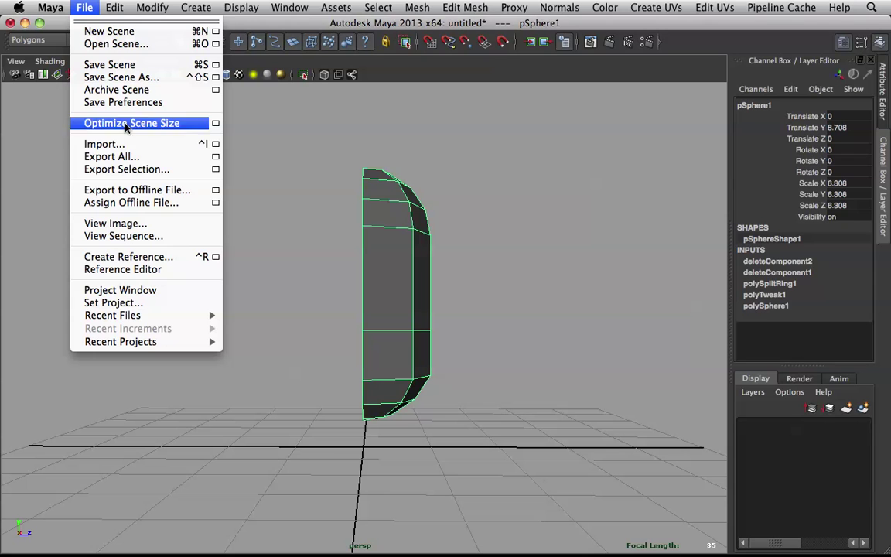
{"action": "mouse_move", "coordinate": [116, 9]}
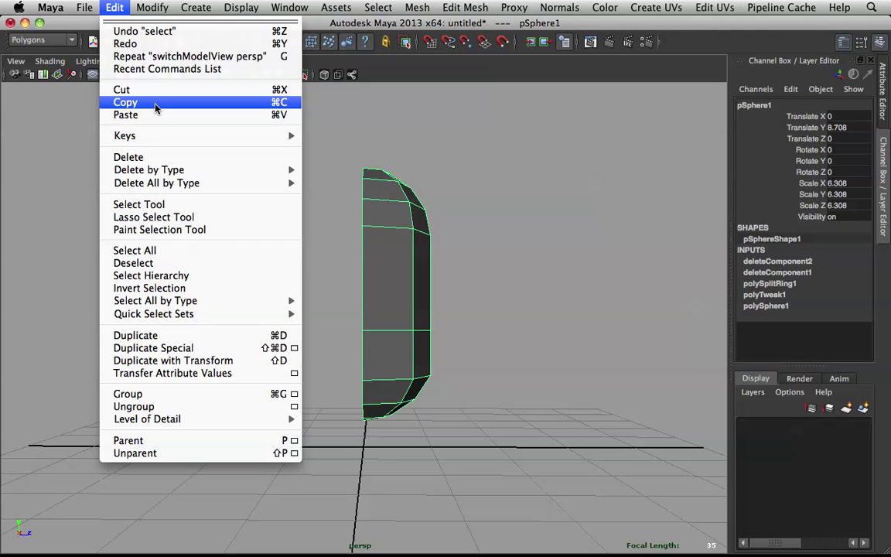
{"action": "left_click", "coordinate": [245, 350]}
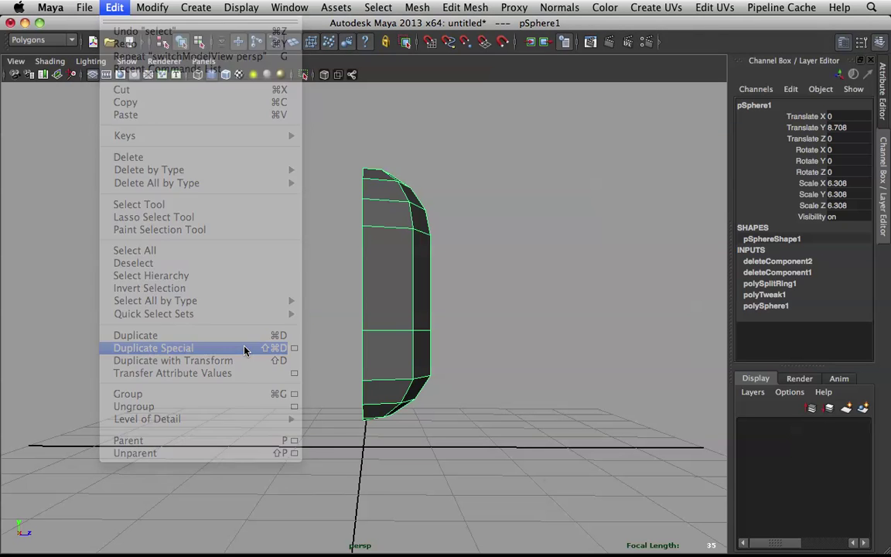
{"action": "left_click", "coordinate": [400, 292]}
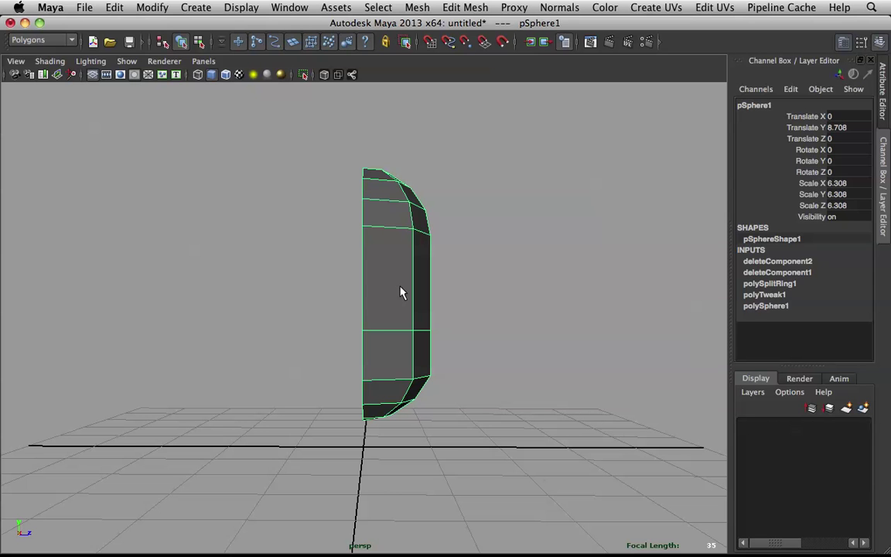
- Undo the deletion of the capsule's negative Z half and clear the face selection
{"action": "key", "text": "z"}
{"action": "key", "text": "z"}
{"action": "key", "text": "z"}
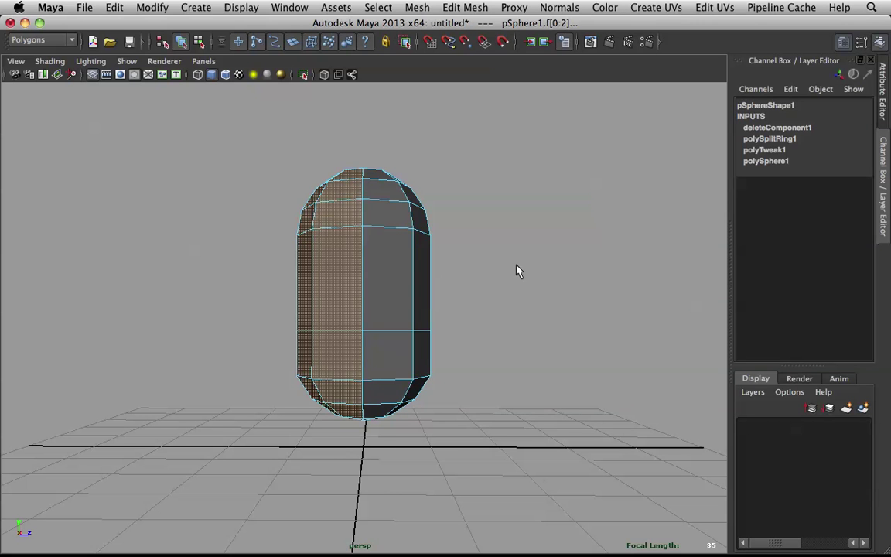
{"action": "left_click_drag", "start_coordinate": [517, 268], "coordinate": [368, 263], "text": "alt"}
{"action": "left_click", "coordinate": [490, 223]}
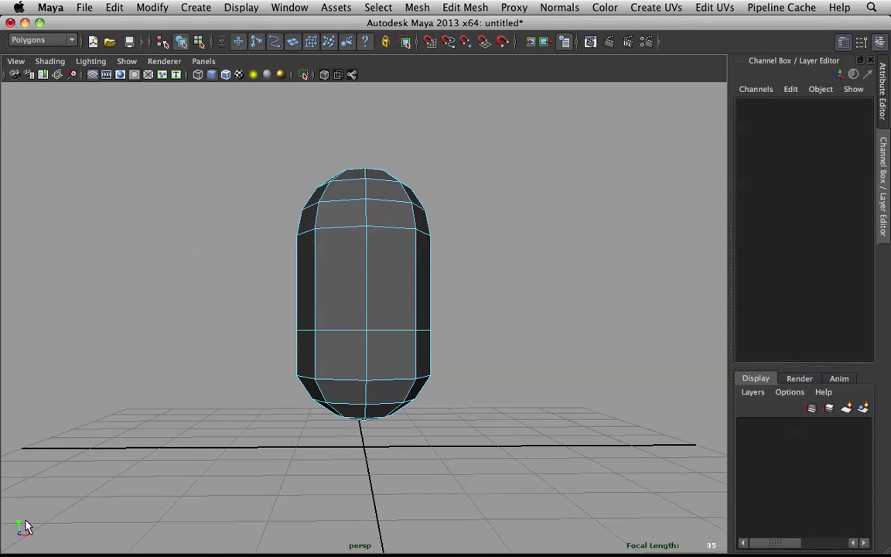
- Select all faces on the capsule's negative X half and delete them, finishing in object mode
{"action": "left_click_drag", "start_coordinate": [27, 533], "coordinate": [390, 245], "text": "alt"}
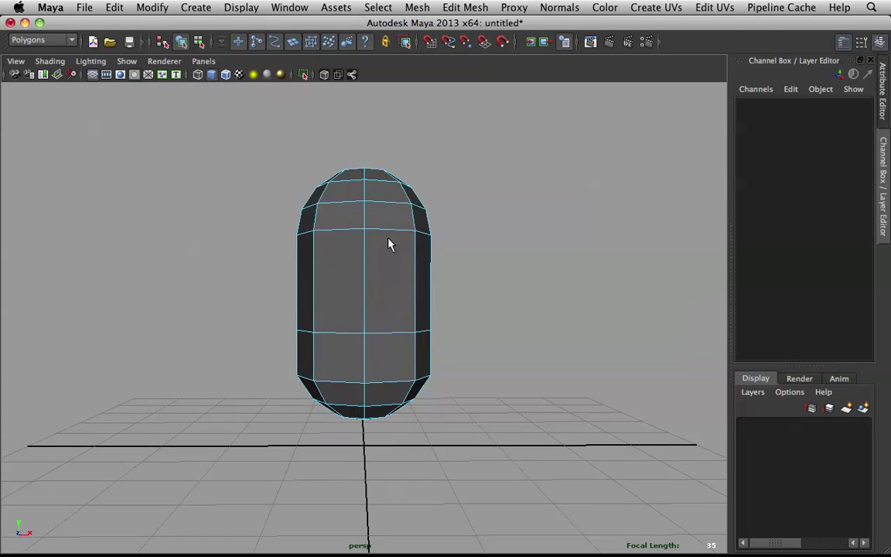
{"action": "right_click", "coordinate": [389, 230]}
{"action": "right_click_drag", "start_coordinate": [388, 246], "coordinate": [388, 262]}
{"action": "left_click_drag", "start_coordinate": [309, 331], "coordinate": [354, 450]}
{"action": "key", "text": "Delete"}
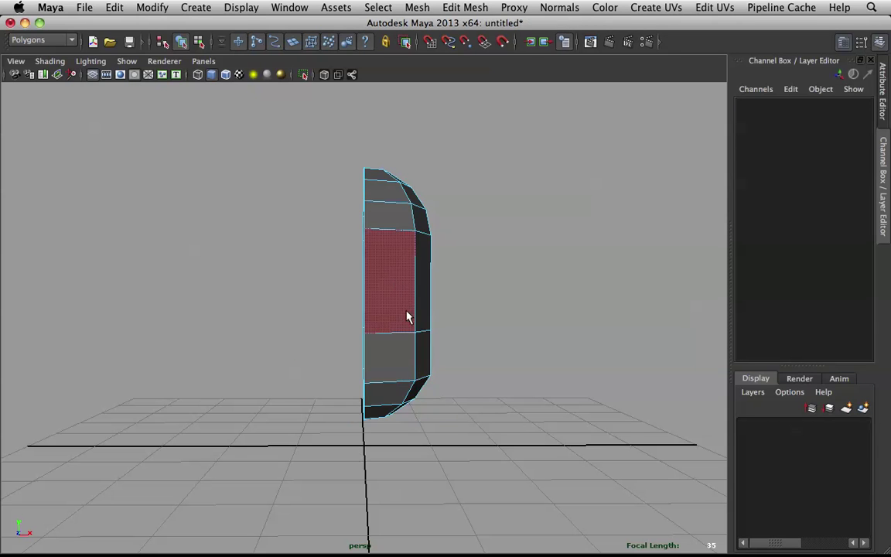
{"action": "right_click_drag", "start_coordinate": [392, 269], "coordinate": [424, 247]}
- Mirror the remaining half with Duplicate Special, resetting its options and using geometry type Instance with X scale -1
{"action": "left_click_drag", "start_coordinate": [424, 248], "coordinate": [286, 233], "text": "alt"}
{"action": "left_click", "coordinate": [118, 8]}
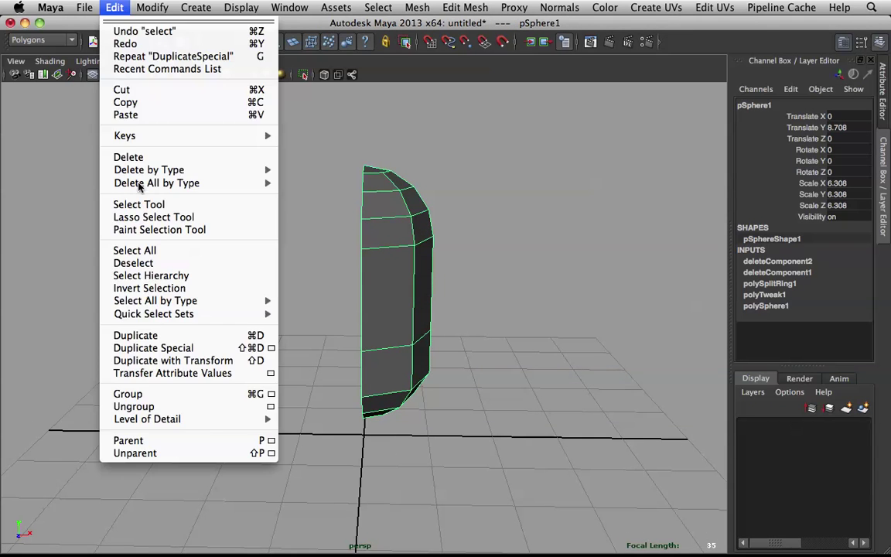
{"action": "left_click", "coordinate": [271, 347]}
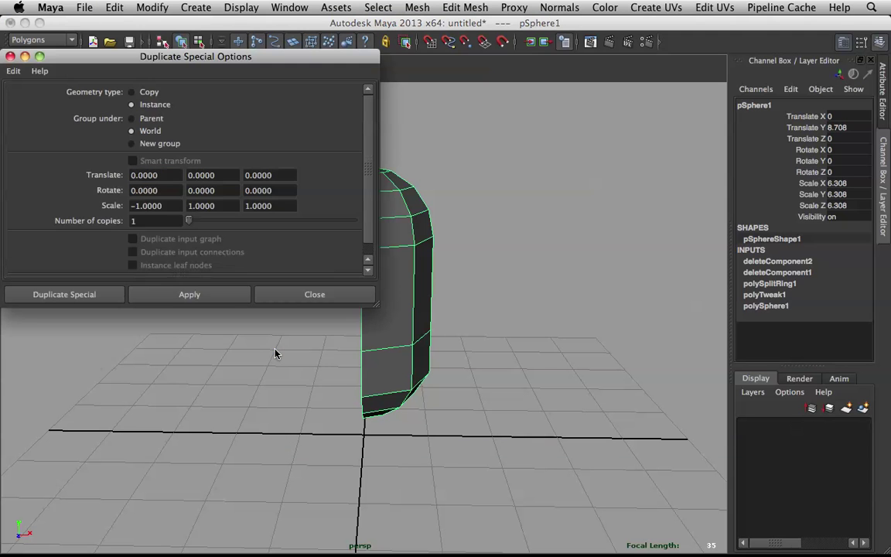
{"action": "left_click", "coordinate": [11, 71]}
{"action": "left_click", "coordinate": [29, 96]}
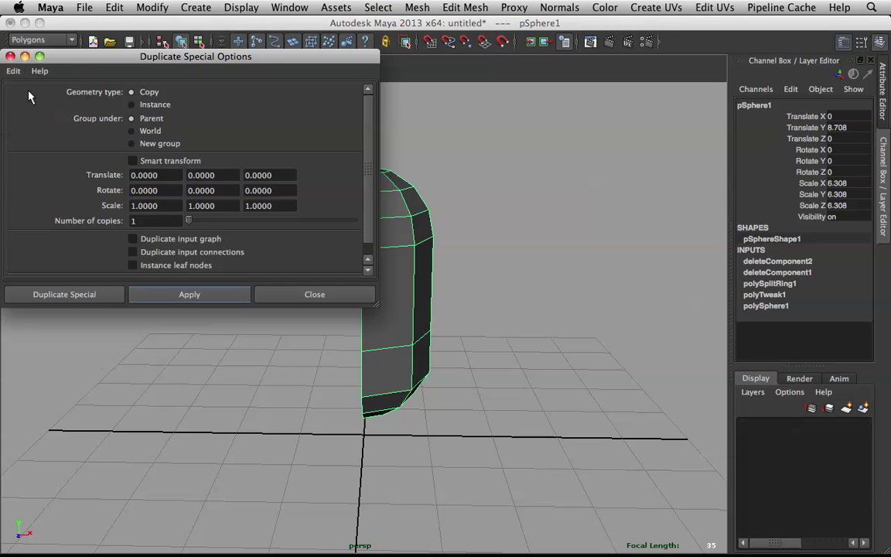
{"action": "left_click", "coordinate": [155, 105]}
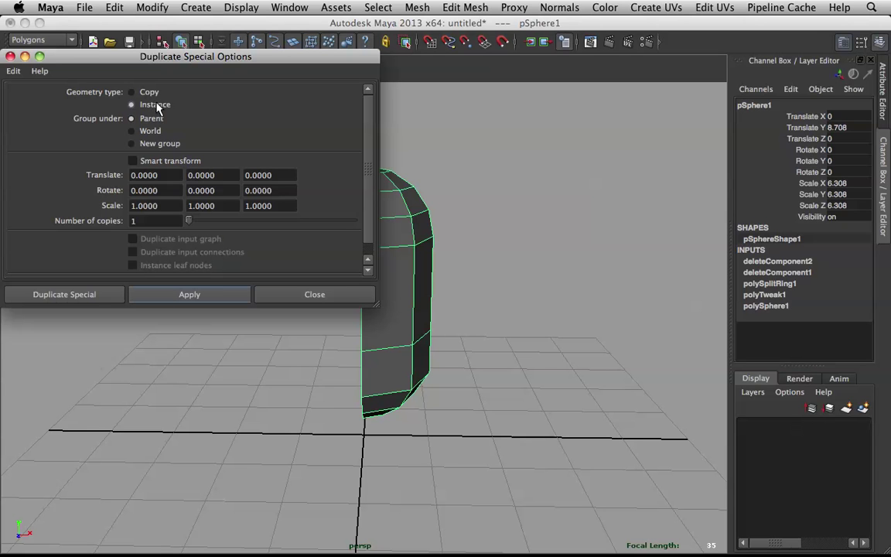
{"action": "left_click", "coordinate": [133, 205]}
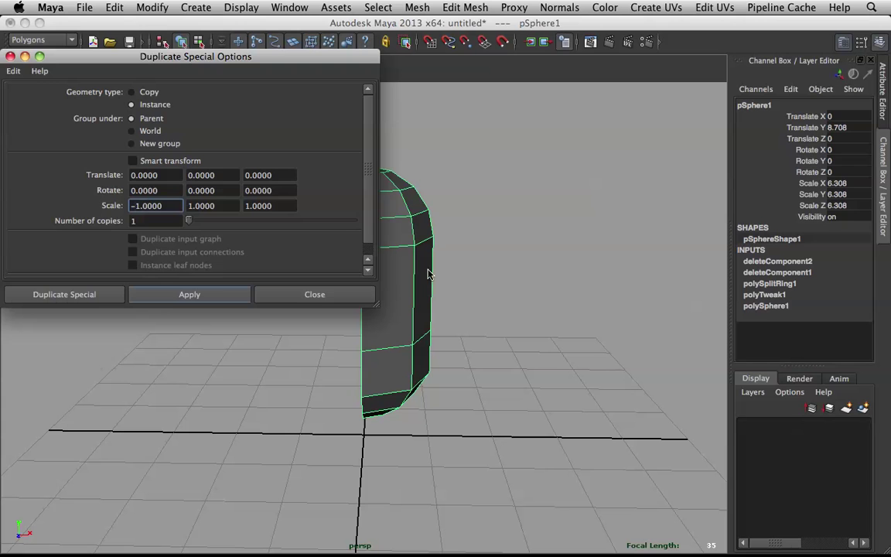
{"action": "left_click", "coordinate": [118, 298]}
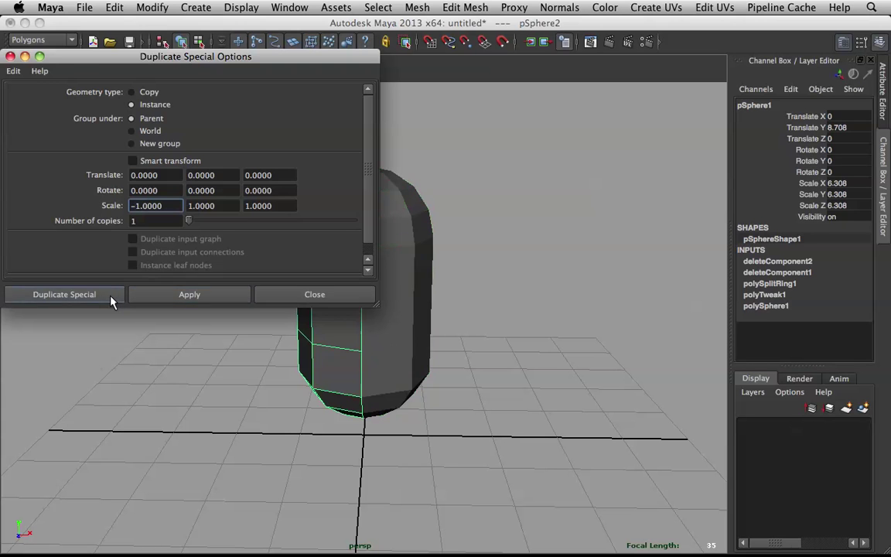
- Test the mirrored instance by moving one vertex on the upper side of the original half, and undo the move
{"action": "right_click_drag", "start_coordinate": [396, 199], "coordinate": [339, 201]}
{"action": "left_click", "coordinate": [416, 222]}
{"action": "left_click_drag", "start_coordinate": [414, 225], "coordinate": [394, 236]}
{"action": "key", "text": "z"}
{"action": "left_click", "coordinate": [515, 291]}
- In face mode, select the block of four faces on the lower side of the original half, below the horizontal edge loop
{"action": "scroll", "coordinate": [515, 291], "scroll_direction": "down", "scroll_amount": 3}
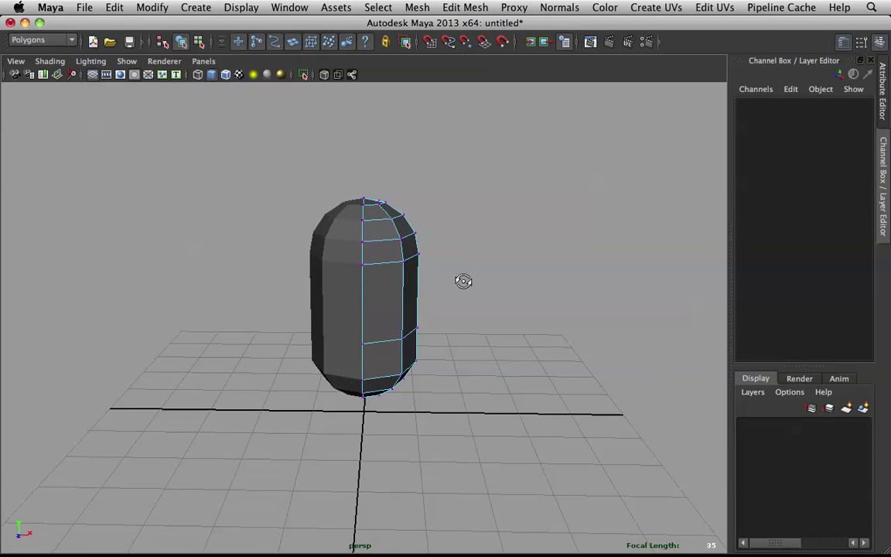
{"action": "left_click_drag", "start_coordinate": [463, 281], "coordinate": [461, 269], "text": "alt"}
{"action": "right_click_drag", "start_coordinate": [461, 268], "coordinate": [504, 289], "text": "alt"}
{"action": "middle_click_drag", "start_coordinate": [504, 289], "coordinate": [408, 234], "text": "alt"}
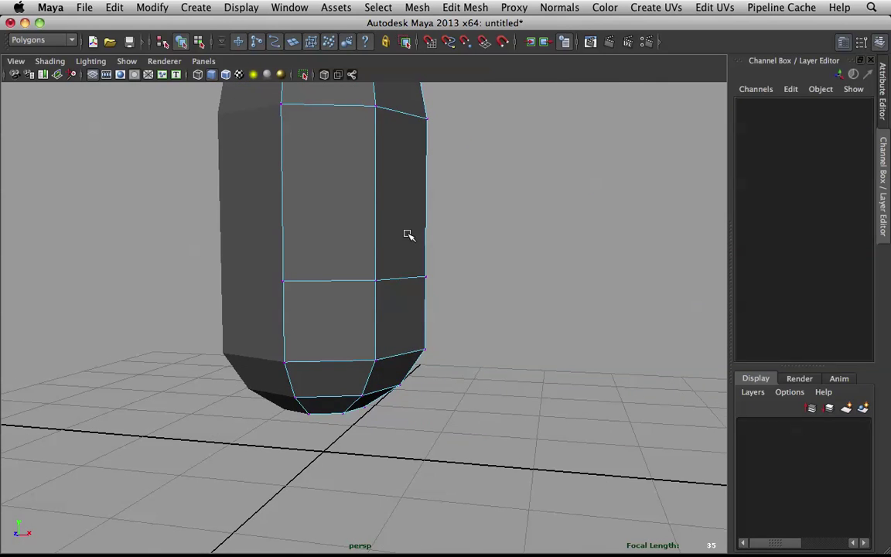
{"action": "right_click_drag", "start_coordinate": [405, 235], "coordinate": [400, 290]}
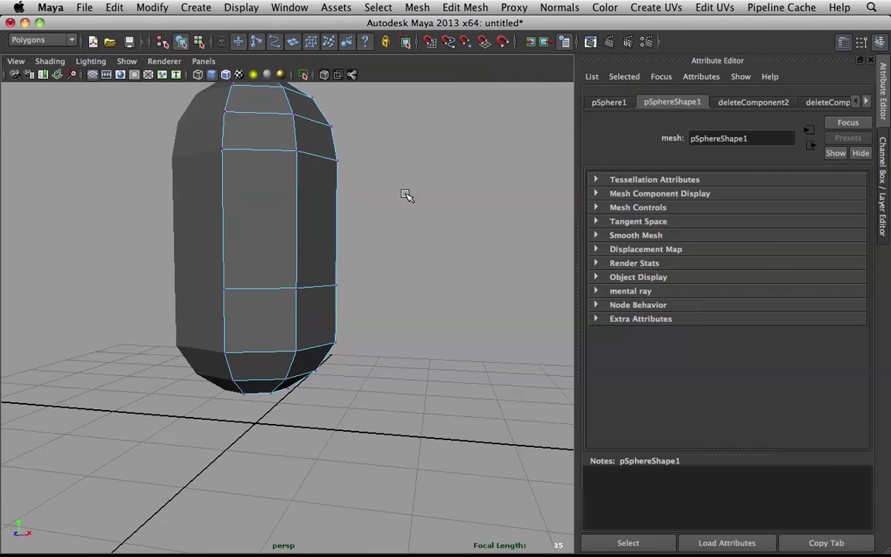
{"action": "left_click", "coordinate": [887, 184]}
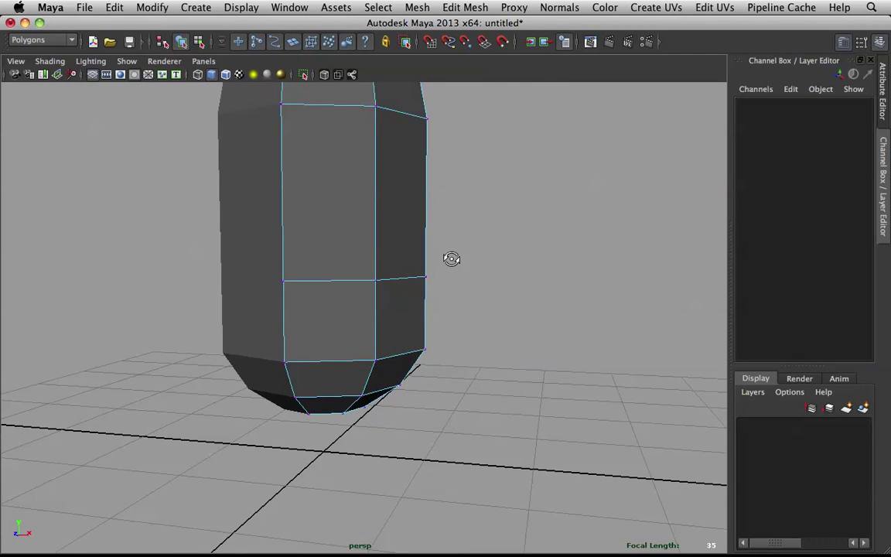
{"action": "right_click", "coordinate": [393, 210]}
{"action": "left_click", "coordinate": [393, 240]}
{"action": "left_click_drag", "start_coordinate": [408, 231], "coordinate": [348, 231], "text": "alt"}
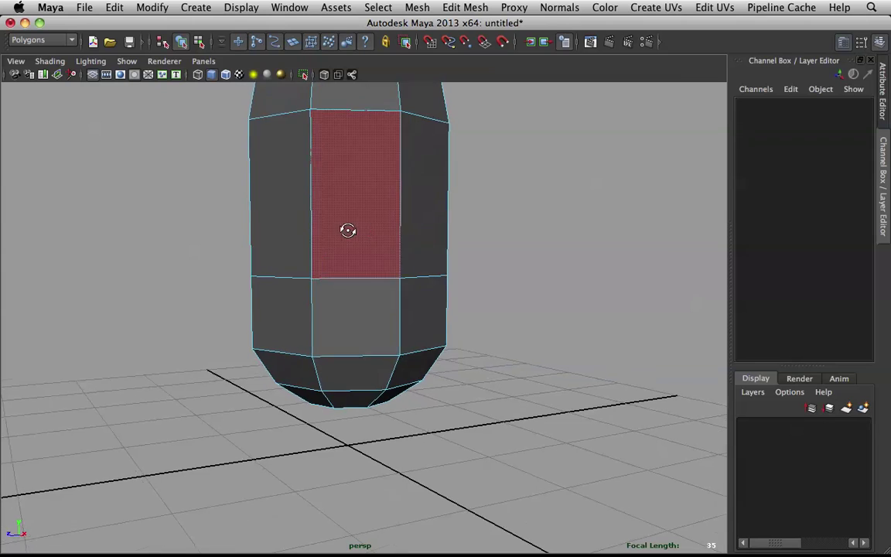
{"action": "left_click", "coordinate": [370, 318]}
{"action": "left_click", "coordinate": [434, 313], "text": "shift"}
{"action": "left_click", "coordinate": [407, 369], "text": "shift"}
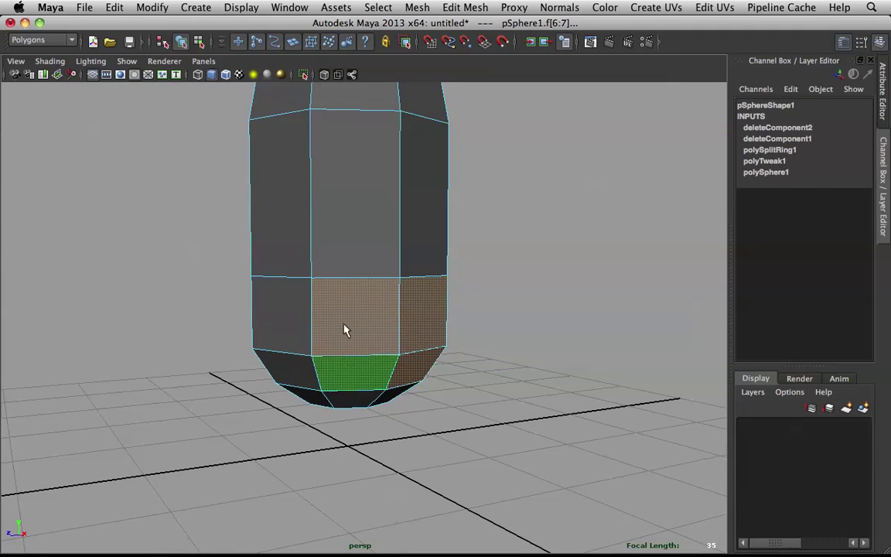
- Examine the capsule's dome faces and centre seam from above and from the side
{"action": "left_click_drag", "start_coordinate": [345, 328], "coordinate": [391, 352], "text": "alt"}
{"action": "left_click_drag", "start_coordinate": [346, 156], "coordinate": [350, 167], "text": "alt"}
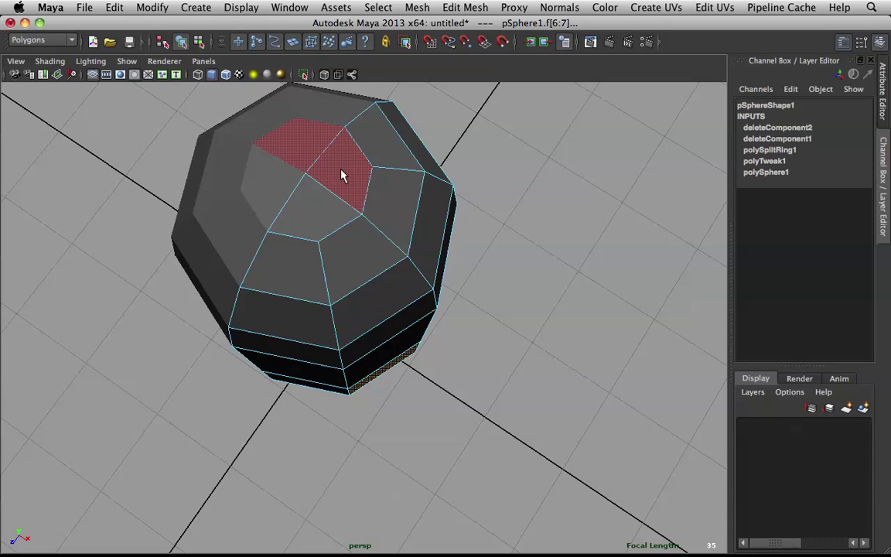
{"action": "left_click_drag", "start_coordinate": [526, 223], "coordinate": [568, 268], "text": "alt"}
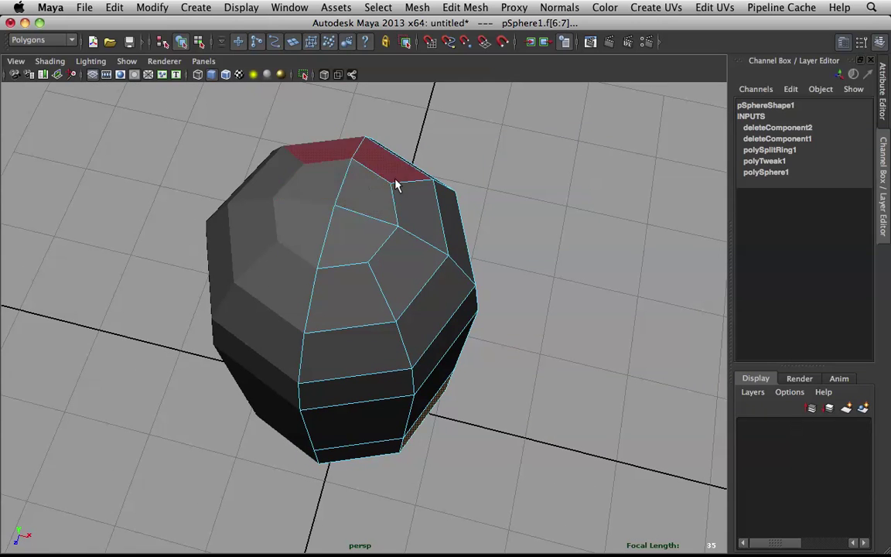
{"action": "left_click_drag", "start_coordinate": [342, 210], "coordinate": [354, 304], "text": "alt"}
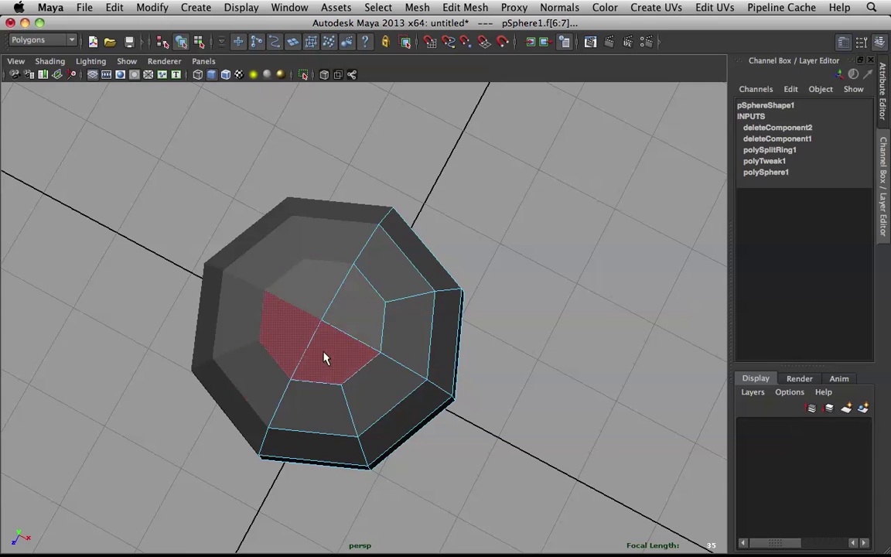
{"action": "left_click_drag", "start_coordinate": [324, 358], "coordinate": [352, 263], "text": "alt"}
{"action": "left_click_drag", "start_coordinate": [364, 185], "coordinate": [392, 334], "text": "alt"}
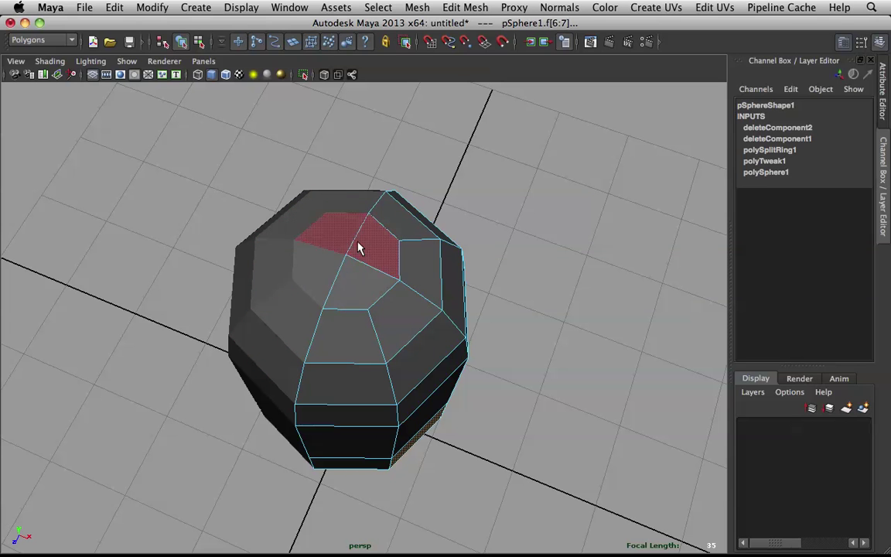
{"action": "left_click_drag", "start_coordinate": [410, 402], "coordinate": [408, 332], "text": "alt"}
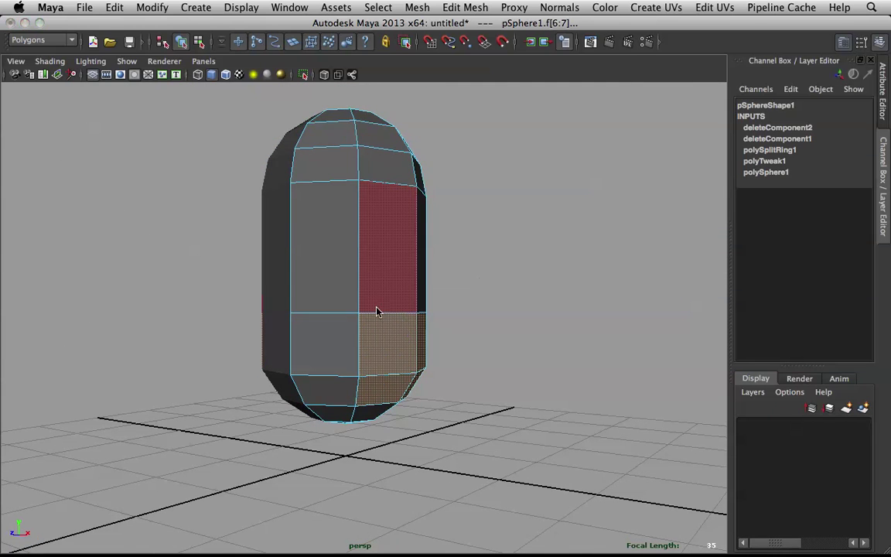
- Return to object mode and select the capsule's original half
{"action": "key", "text": "F8"}
{"action": "left_click", "coordinate": [522, 372]}
{"action": "left_click", "coordinate": [364, 329]}
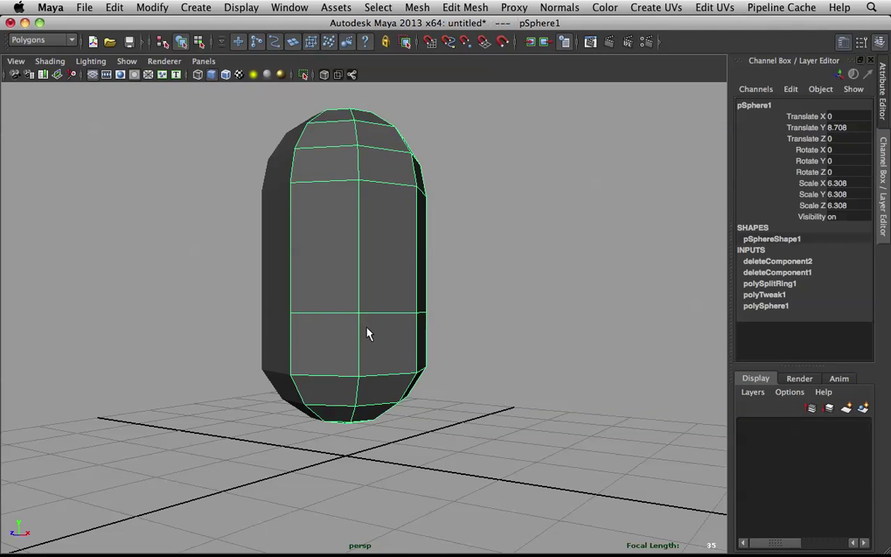
{"action": "left_click_drag", "start_coordinate": [368, 332], "coordinate": [424, 286], "text": "alt"}
{"action": "left_click_drag", "start_coordinate": [540, 300], "coordinate": [410, 269], "text": "alt"}
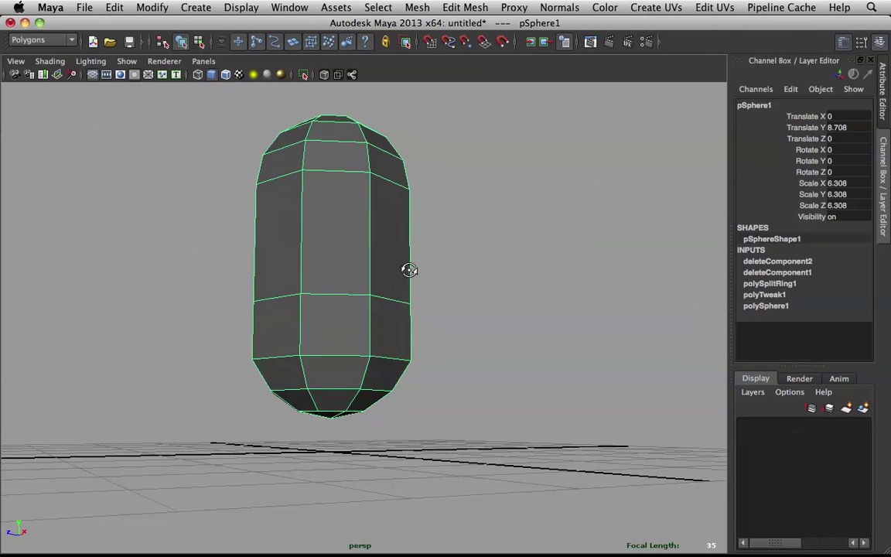
- Create a polygon cylinder and move it beside the capsule's lower body, to about X 10.3 and Y 6.6
{"action": "left_click", "coordinate": [197, 8]}
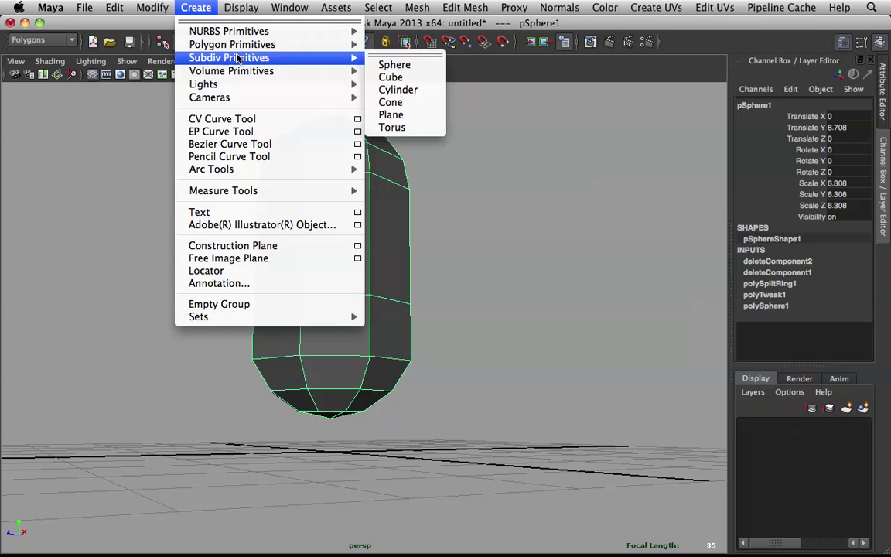
{"action": "mouse_move", "coordinate": [262, 44]}
{"action": "left_click", "coordinate": [424, 77]}
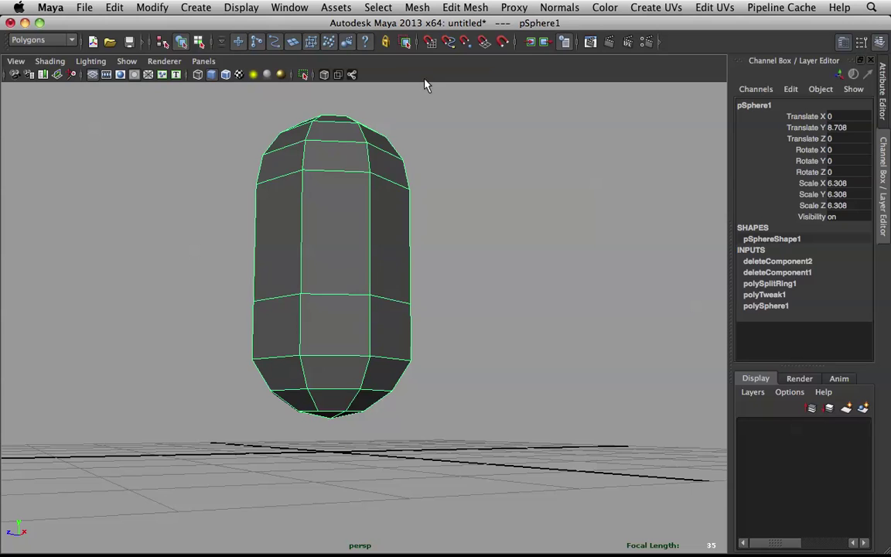
{"action": "left_click_drag", "start_coordinate": [397, 461], "coordinate": [549, 471]}
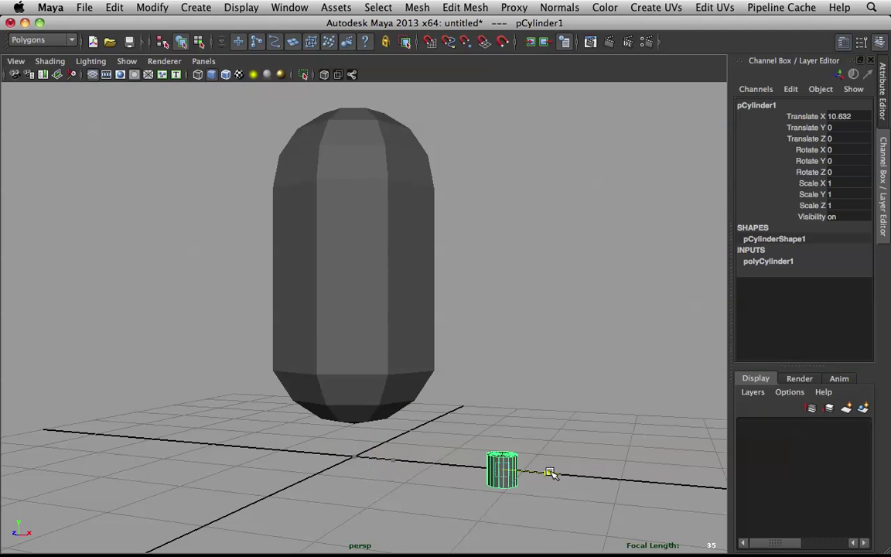
{"action": "left_click_drag", "start_coordinate": [502, 421], "coordinate": [503, 322]}
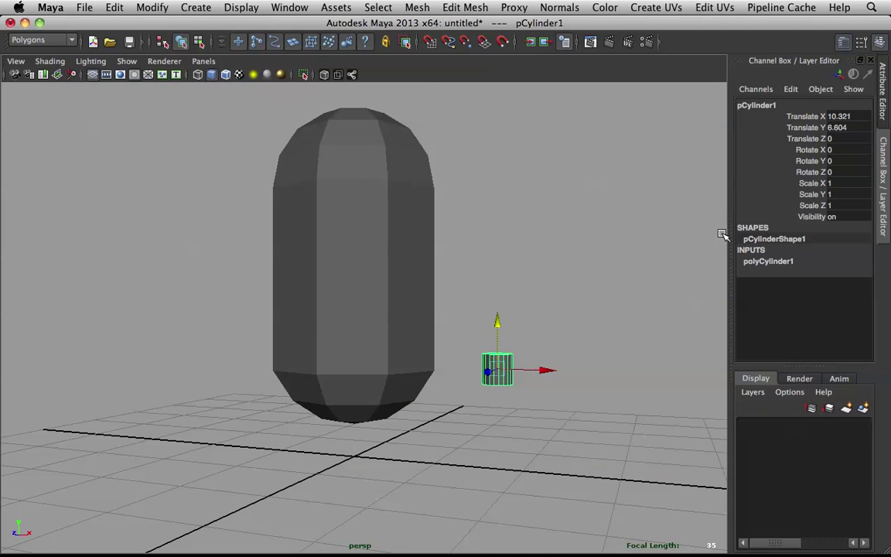
- Set the cylinder's Z rotation to 90 so it lies horizontally
{"action": "left_click", "coordinate": [839, 172]}
{"action": "type", "text": "9"}
{"action": "key", "text": "Return"}
{"action": "left_click_drag", "start_coordinate": [596, 294], "coordinate": [584, 302], "text": "alt"}
- Try 6 axis subdivisions on the cylinder and view its end cap
{"action": "left_click", "coordinate": [774, 262]}
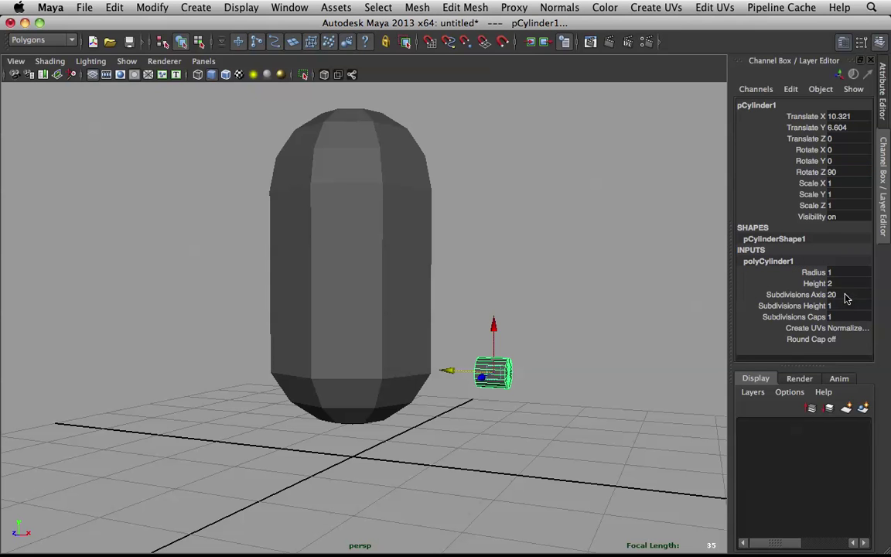
{"action": "type", "text": "6"}
{"action": "key", "text": "Return"}
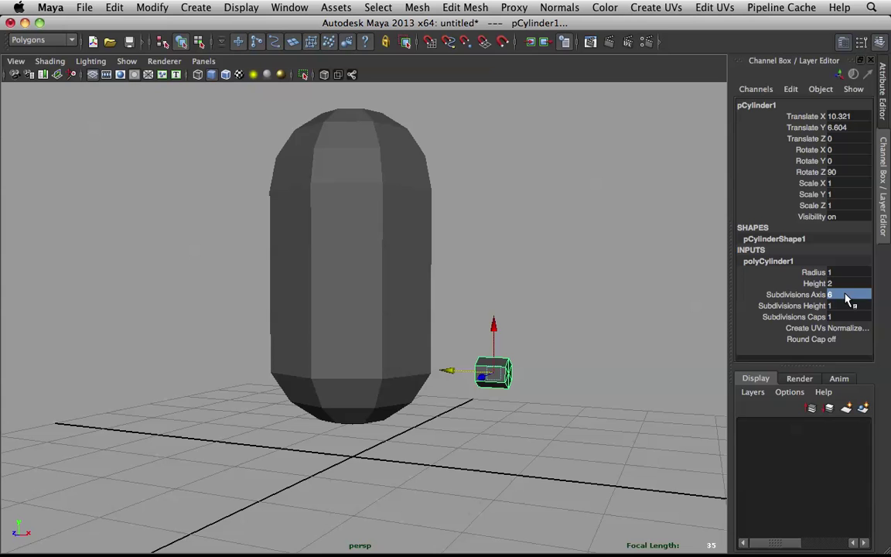
{"action": "left_click_drag", "start_coordinate": [682, 316], "coordinate": [612, 313], "text": "alt"}
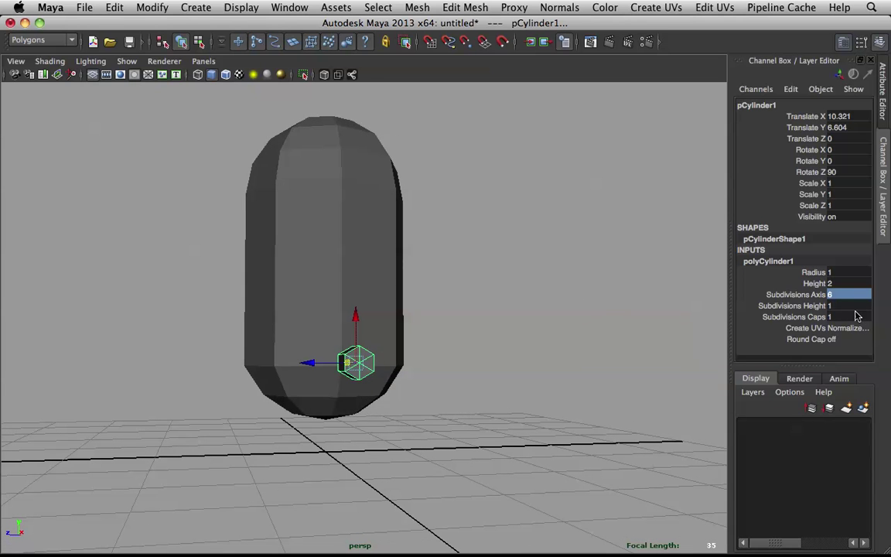
- Set the cylinder's axis subdivisions to 8 and view its end cap
{"action": "left_click", "coordinate": [843, 296]}
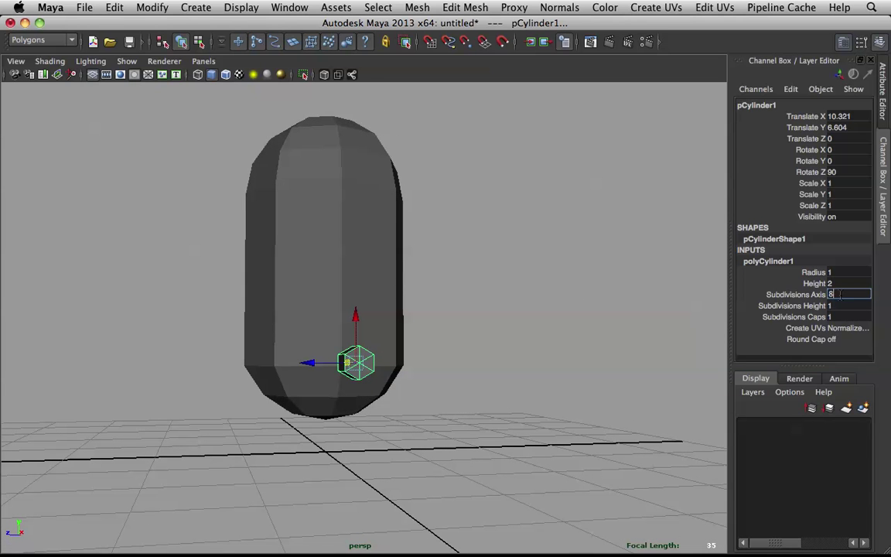
{"action": "key", "text": "Return"}
{"action": "scroll", "coordinate": [471, 334], "scroll_direction": "up", "scroll_amount": 4}
{"action": "left_click_drag", "start_coordinate": [471, 334], "coordinate": [531, 345], "text": "alt"}
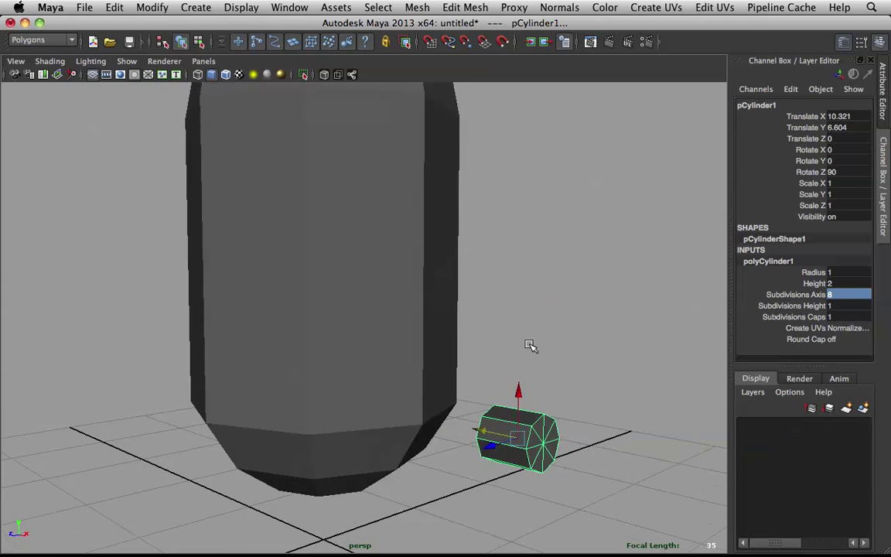
{"action": "middle_click_drag", "start_coordinate": [531, 344], "coordinate": [491, 252], "text": "alt"}
{"action": "scroll", "coordinate": [490, 252], "scroll_direction": "up", "scroll_amount": 2}
- Try the Smooth operation on the capsule's original half, inspect the mesh, and undo the smoothing
{"action": "left_click", "coordinate": [388, 293]}
{"action": "scroll", "coordinate": [400, 305], "scroll_direction": "down", "scroll_amount": 4}
{"action": "scroll", "coordinate": [402, 307], "scroll_direction": "down", "scroll_amount": 4}
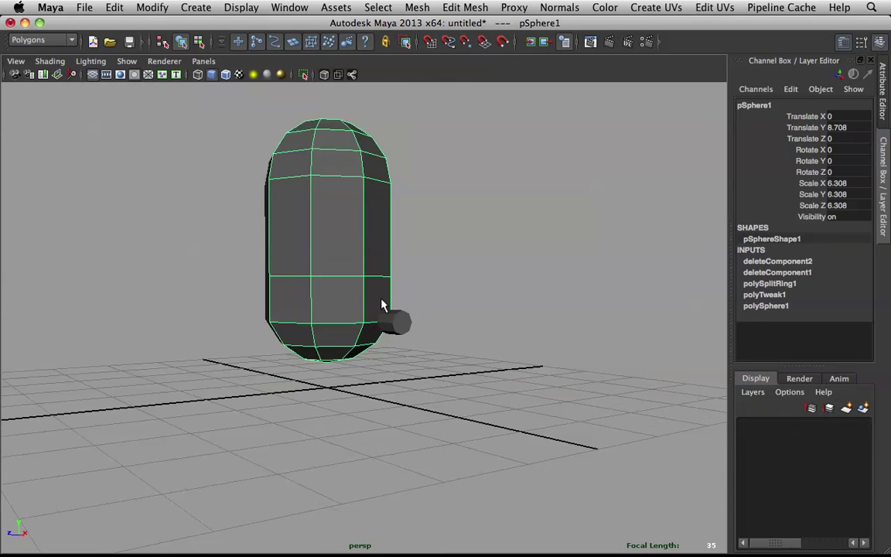
{"action": "left_click_drag", "start_coordinate": [386, 303], "coordinate": [362, 279], "text": "alt"}
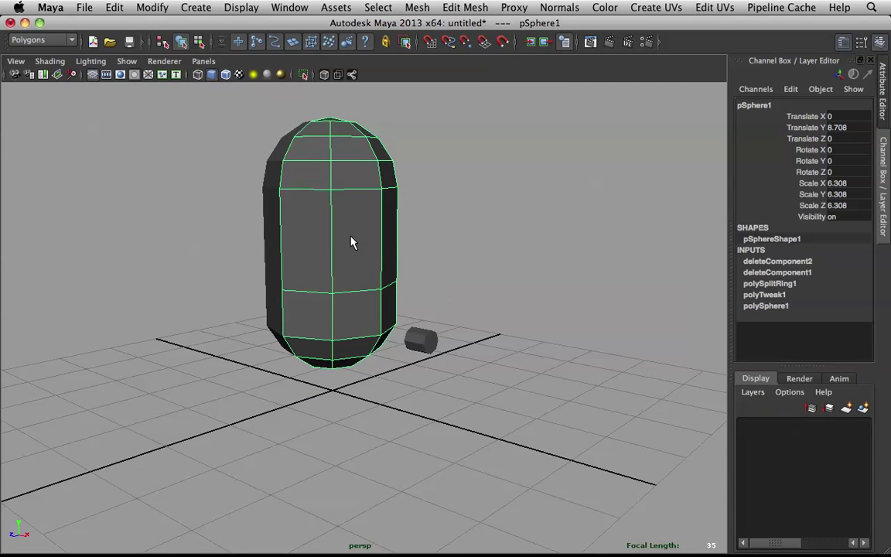
{"action": "right_click", "coordinate": [351, 236], "text": "shift"}
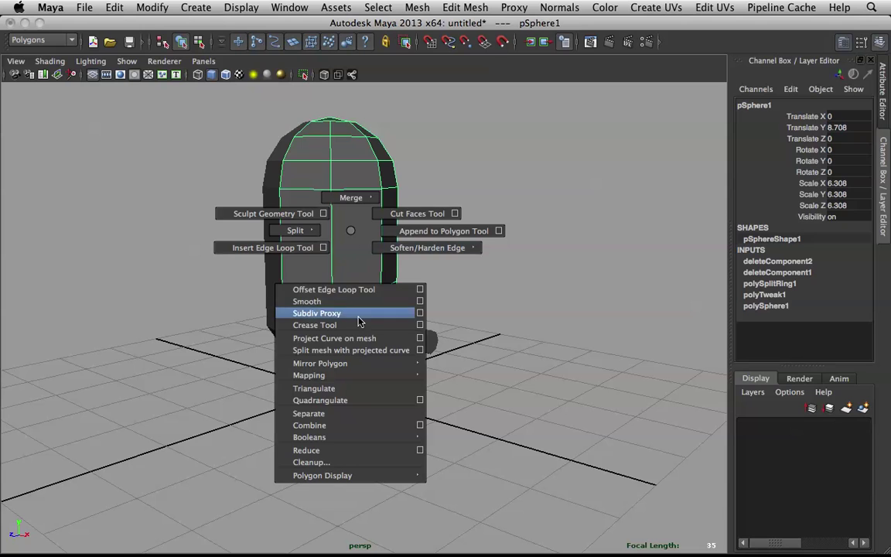
{"action": "left_click", "coordinate": [302, 301]}
{"action": "left_click_drag", "start_coordinate": [486, 231], "coordinate": [461, 225], "text": "alt"}
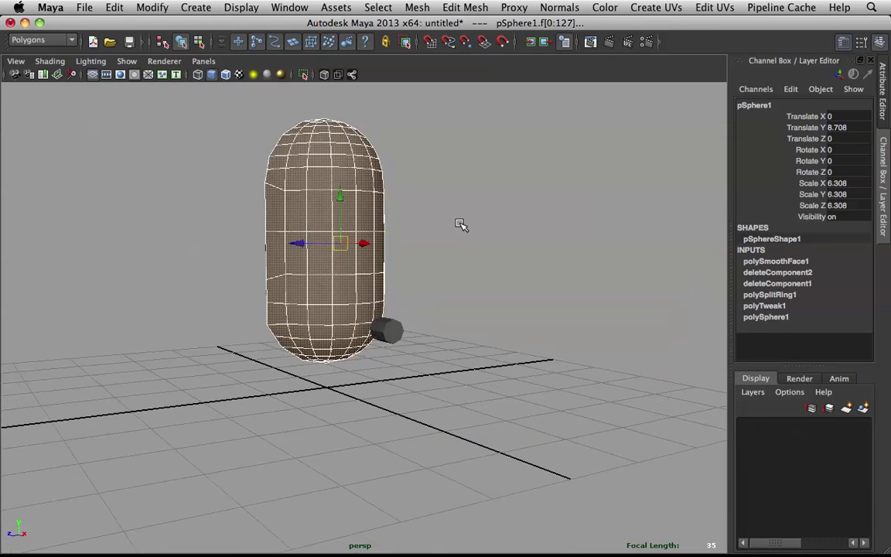
{"action": "scroll", "coordinate": [461, 225], "scroll_direction": "up", "scroll_amount": 3}
{"action": "mouse_move", "coordinate": [344, 248]}
{"action": "left_mouse_down", "text": "alt"}
{"action": "mouse_move", "coordinate": [424, 241]}
{"action": "mouse_move", "coordinate": [343, 246]}
{"action": "left_mouse_up", "text": "alt"}
{"action": "left_click_drag", "start_coordinate": [403, 262], "coordinate": [397, 265], "text": "alt"}
{"action": "key", "text": "ctrl+z"}
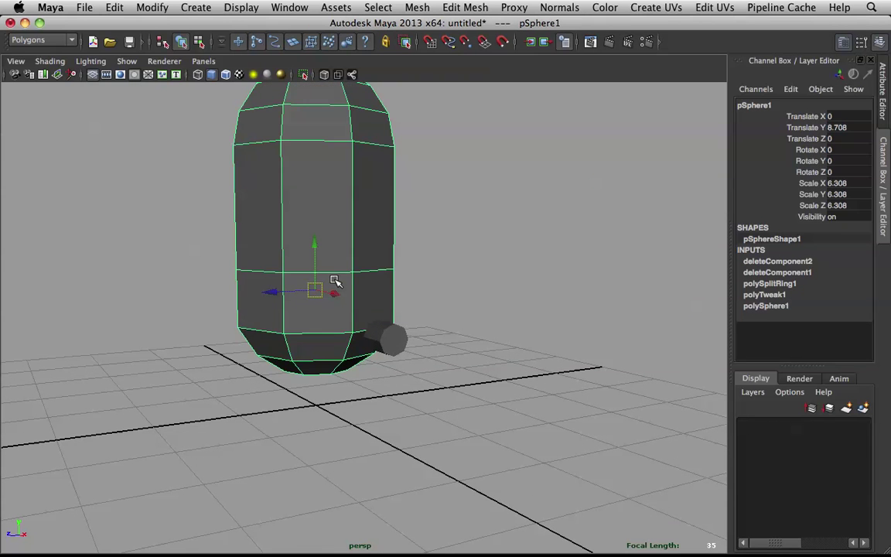
- Select both halves of the capsule body and combine them into one mesh
{"action": "left_click_drag", "start_coordinate": [334, 281], "coordinate": [379, 249], "text": "alt"}
{"action": "key", "text": "ctrl+shift+d"}
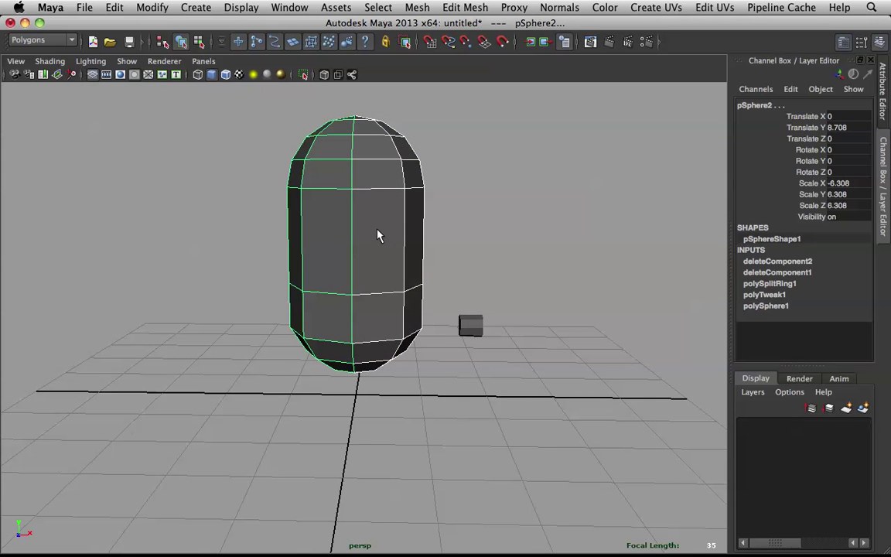
{"action": "left_click", "coordinate": [378, 236]}
{"action": "left_click", "coordinate": [336, 241]}
{"action": "left_click", "coordinate": [357, 229]}
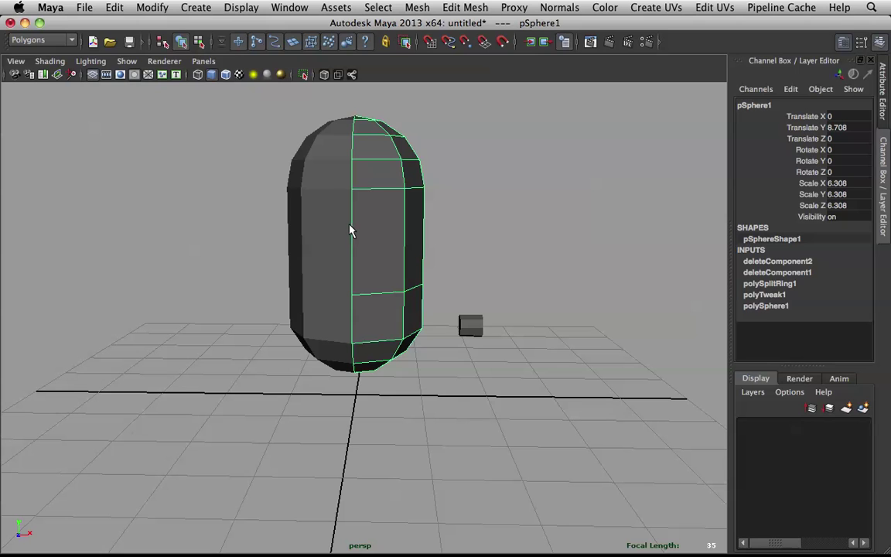
{"action": "left_click", "coordinate": [329, 223], "text": "shift"}
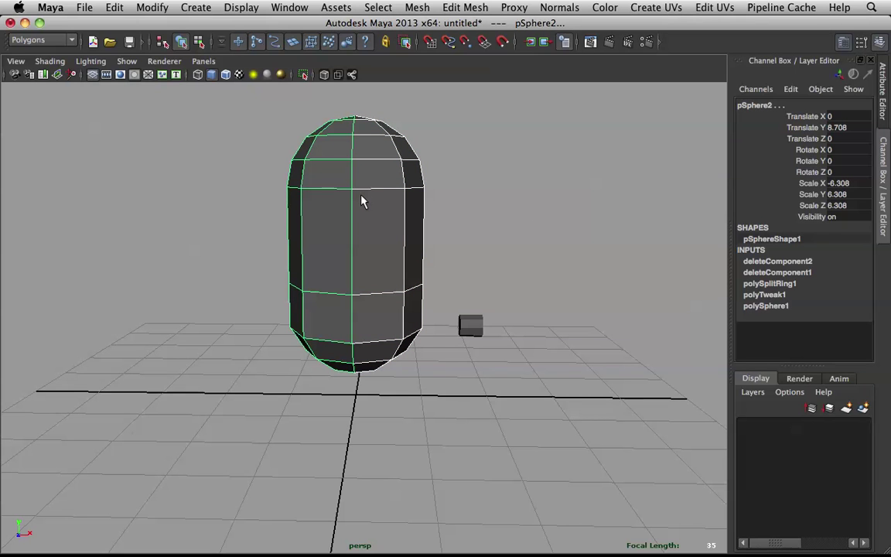
{"action": "right_click", "coordinate": [362, 199], "text": "shift"}
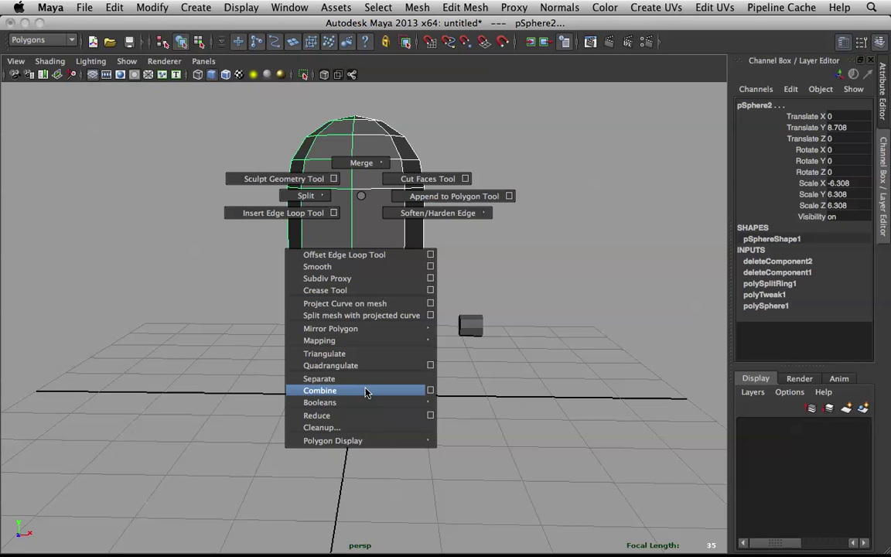
{"action": "right_click_drag", "start_coordinate": [366, 392], "coordinate": [366, 392], "text": "shift"}
- Select the vertices along the capsule's centre seam and merge them
{"action": "right_click_drag", "start_coordinate": [377, 226], "coordinate": [339, 225]}
{"action": "left_click_drag", "start_coordinate": [374, 209], "coordinate": [384, 201], "text": "alt"}
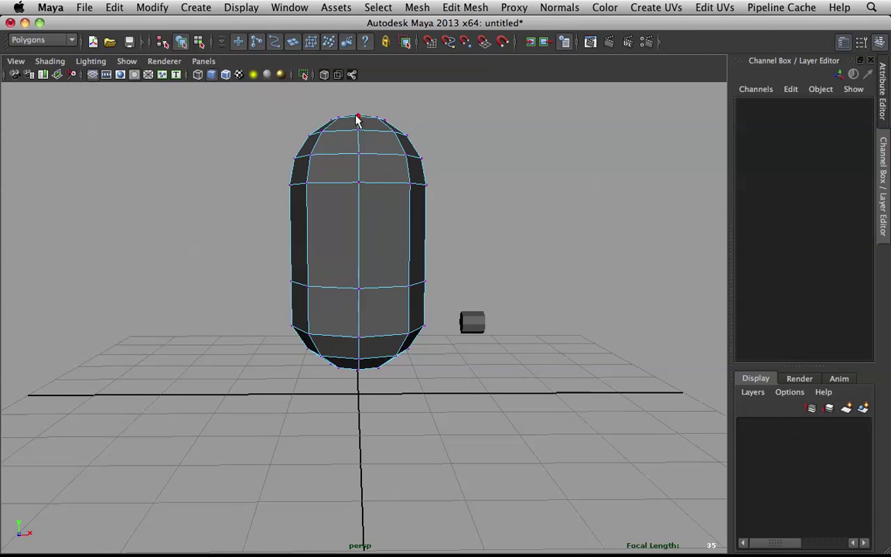
{"action": "left_click_drag", "start_coordinate": [352, 113], "coordinate": [376, 406]}
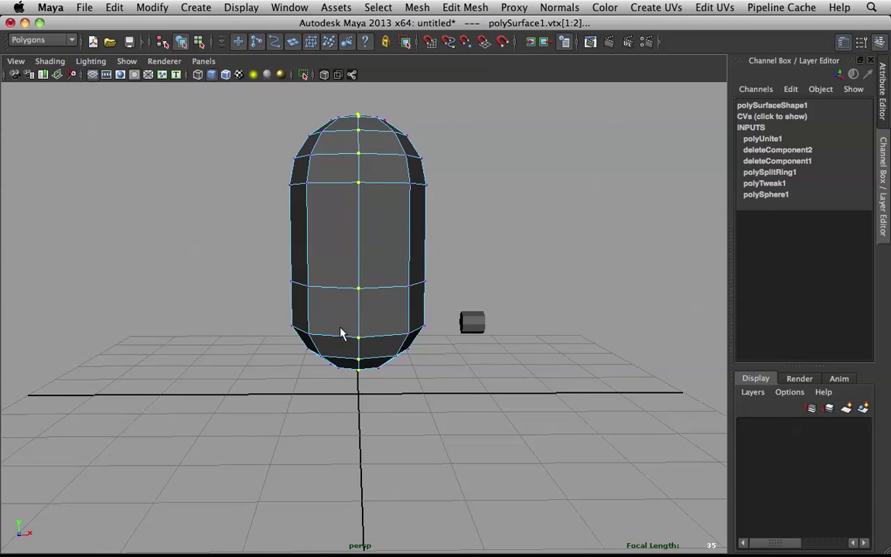
{"action": "left_click_drag", "start_coordinate": [302, 291], "coordinate": [591, 331], "text": "alt"}
{"action": "right_click_drag", "start_coordinate": [377, 215], "coordinate": [424, 156], "text": "shift"}
{"action": "left_click_drag", "start_coordinate": [494, 181], "coordinate": [237, 176], "text": "alt"}
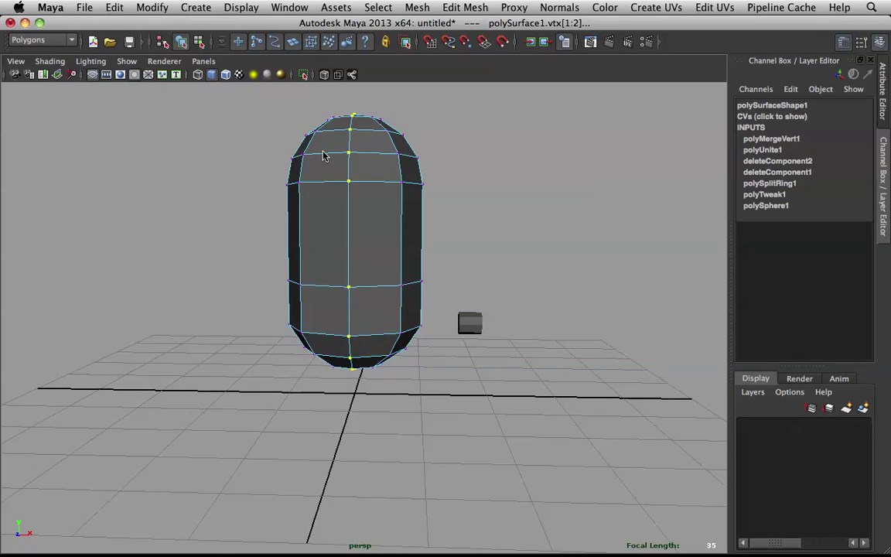
- Return the body to object mode, inspect it in smooth preview, and switch back to the unsmoothed display
{"action": "right_click_drag", "start_coordinate": [322, 155], "coordinate": [435, 107]}
{"action": "left_click", "coordinate": [435, 107]}
{"action": "left_click", "coordinate": [356, 166]}
{"action": "key", "text": "3"}
{"action": "left_click", "coordinate": [487, 170]}
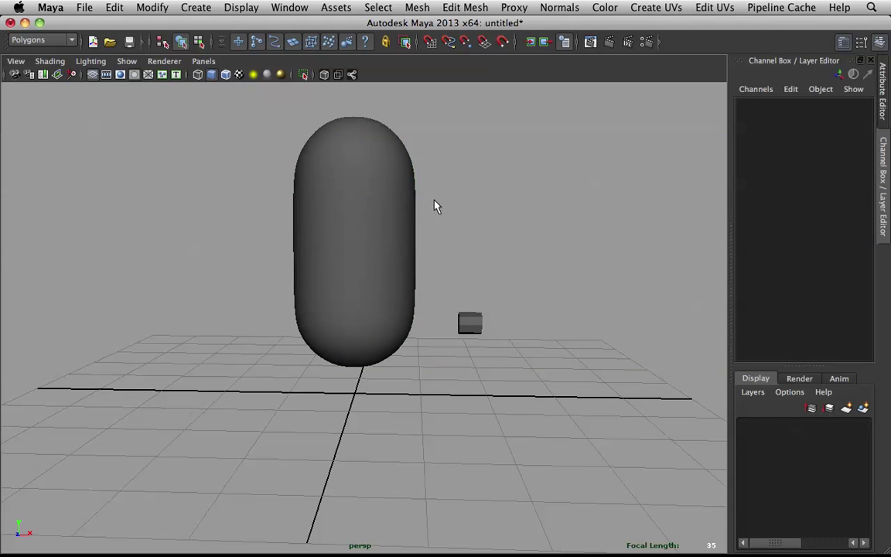
{"action": "left_click_drag", "start_coordinate": [434, 200], "coordinate": [364, 203], "text": "alt"}
{"action": "left_click", "coordinate": [364, 203]}
{"action": "right_click_drag", "start_coordinate": [365, 203], "coordinate": [403, 238], "text": "alt"}
{"action": "key", "text": "1"}
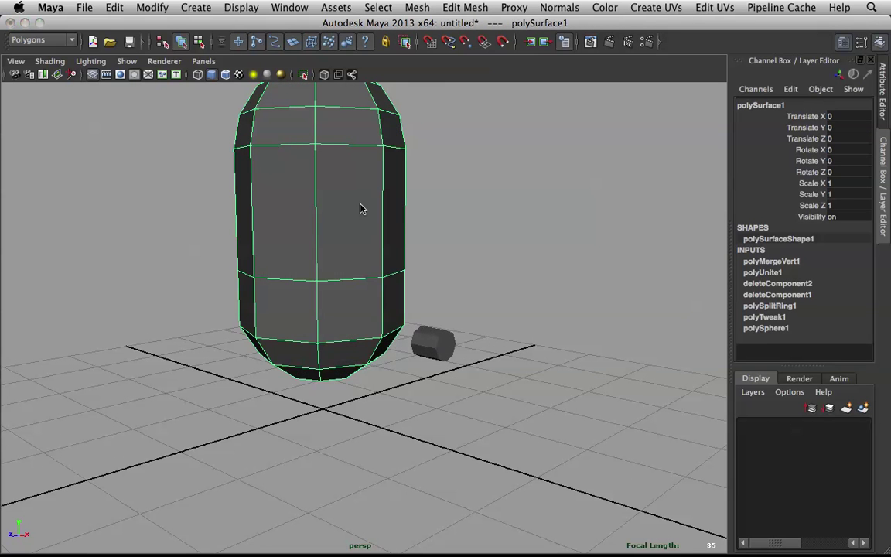
- Apply Smooth to the merged capsule body and inspect the mesh against the cylinder
{"action": "right_click_drag", "start_coordinate": [360, 209], "coordinate": [366, 278], "text": "shift"}
{"action": "scroll", "coordinate": [444, 223], "scroll_direction": "down", "scroll_amount": 5}
{"action": "left_click_drag", "start_coordinate": [444, 223], "coordinate": [435, 246], "text": "alt"}
{"action": "left_click", "coordinate": [408, 229]}
{"action": "scroll", "coordinate": [404, 231], "scroll_direction": "up", "scroll_amount": 2}
{"action": "scroll", "coordinate": [404, 269], "scroll_direction": "up", "scroll_amount": 4}
{"action": "left_click", "coordinate": [404, 271]}
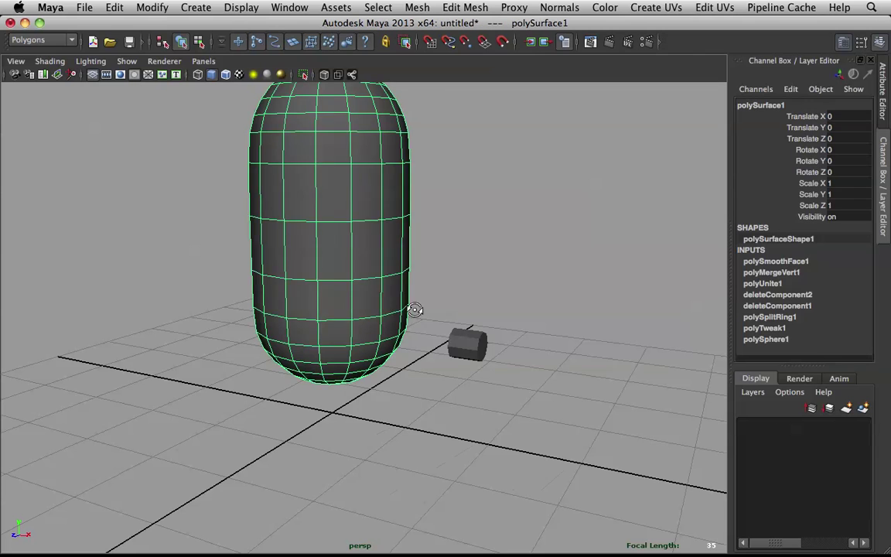
{"action": "left_click_drag", "start_coordinate": [415, 310], "coordinate": [416, 325], "text": "alt"}
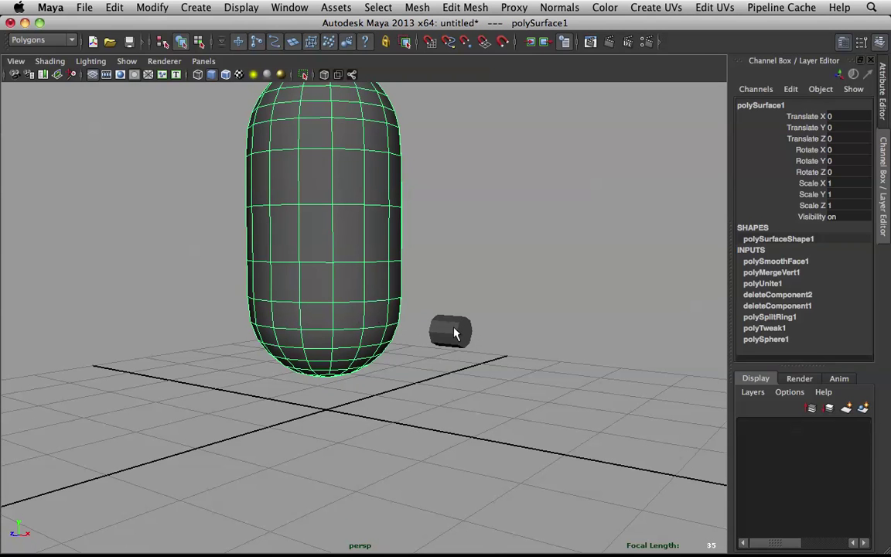
{"action": "left_click_drag", "start_coordinate": [470, 328], "coordinate": [437, 320], "text": "alt"}
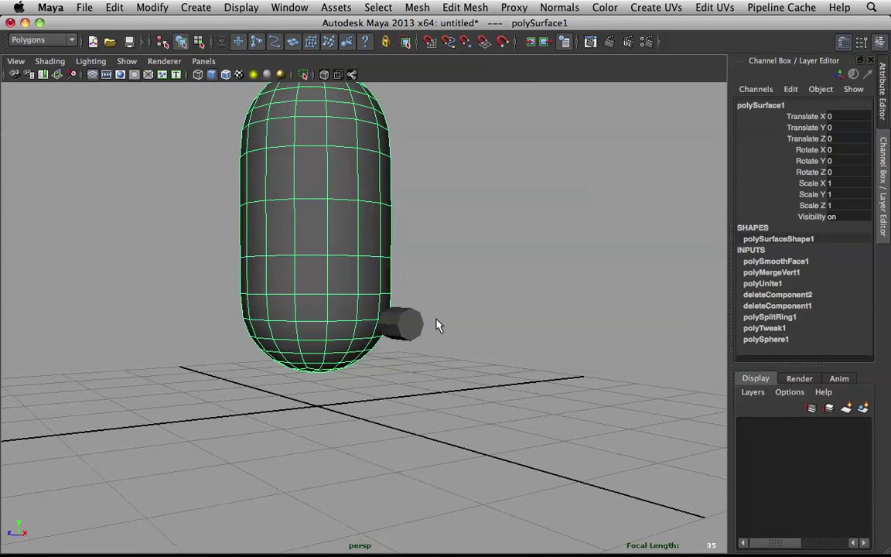
{"action": "scroll", "coordinate": [435, 318], "scroll_direction": "up", "scroll_amount": 2}
{"action": "left_click_drag", "start_coordinate": [321, 283], "coordinate": [337, 280], "text": "alt"}
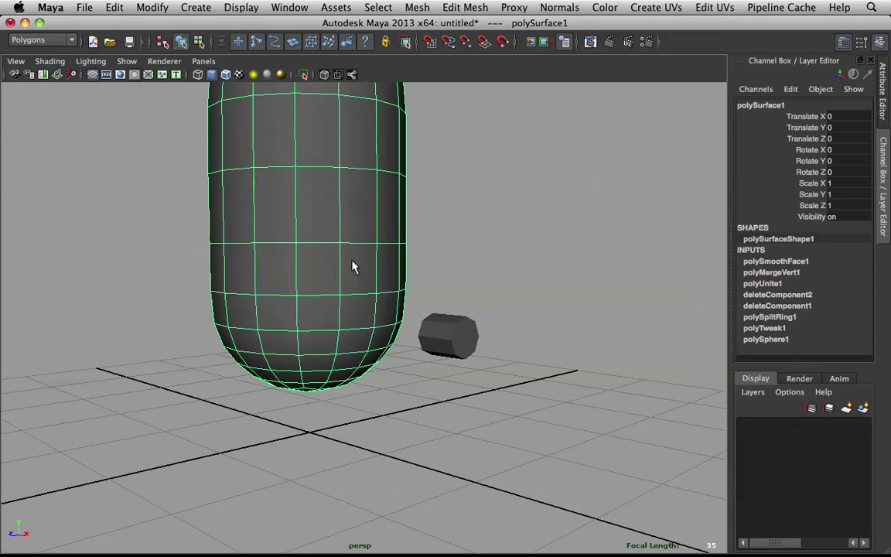
{"action": "right_click", "coordinate": [337, 211], "text": "shift"}
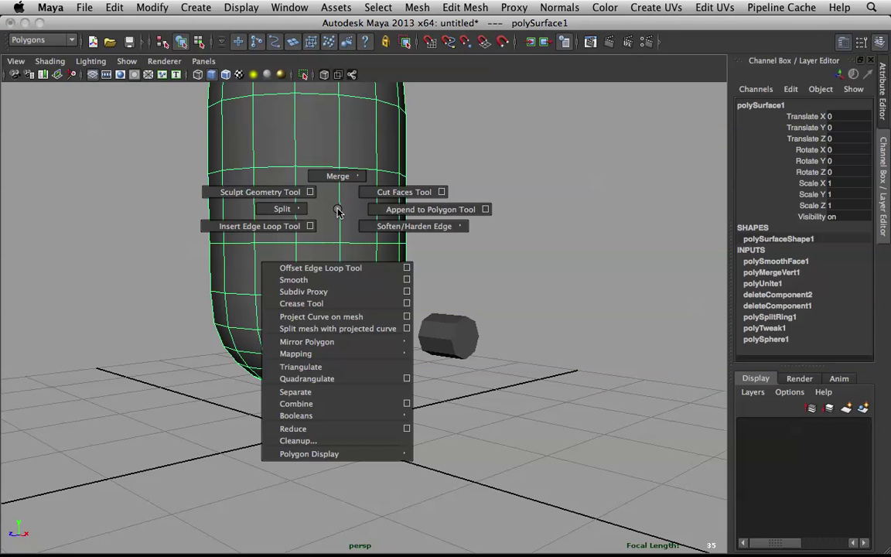
- In the front view, move the cylinder beside the body to about X 7.08, Y 7.02 and scale it uniformly to 1.24
{"action": "left_click", "coordinate": [431, 344]}
{"action": "left_click_drag", "start_coordinate": [402, 331], "coordinate": [471, 329], "text": "alt"}
{"action": "key", "text": "w"}
{"action": "scroll", "coordinate": [457, 301], "scroll_direction": "down", "scroll_amount": 5}
{"action": "scroll", "coordinate": [463, 301], "scroll_direction": "up", "scroll_amount": 5}
{"action": "key", "text": "space"}
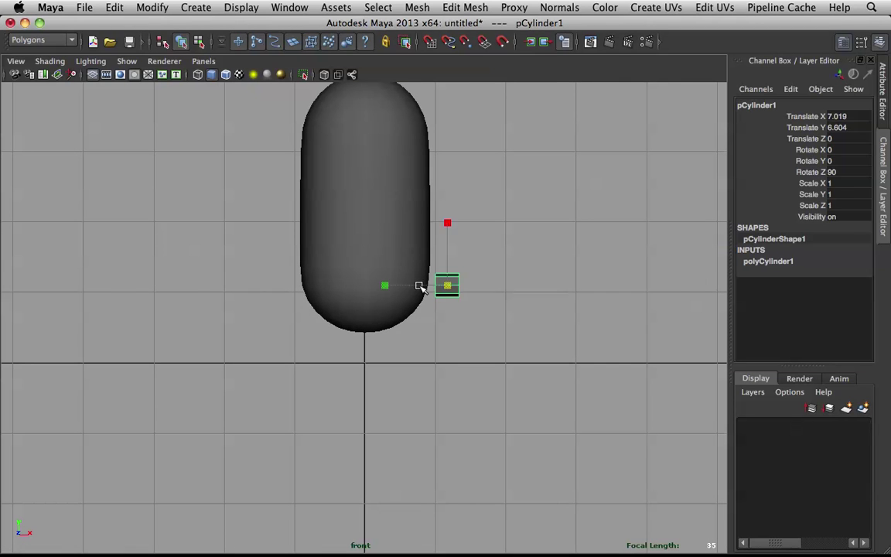
{"action": "mouse_move", "coordinate": [444, 289]}
{"action": "left_mouse_down"}
{"action": "mouse_move", "coordinate": [453, 290]}
{"action": "mouse_move", "coordinate": [449, 283]}
{"action": "left_mouse_up"}
{"action": "key", "text": "w"}
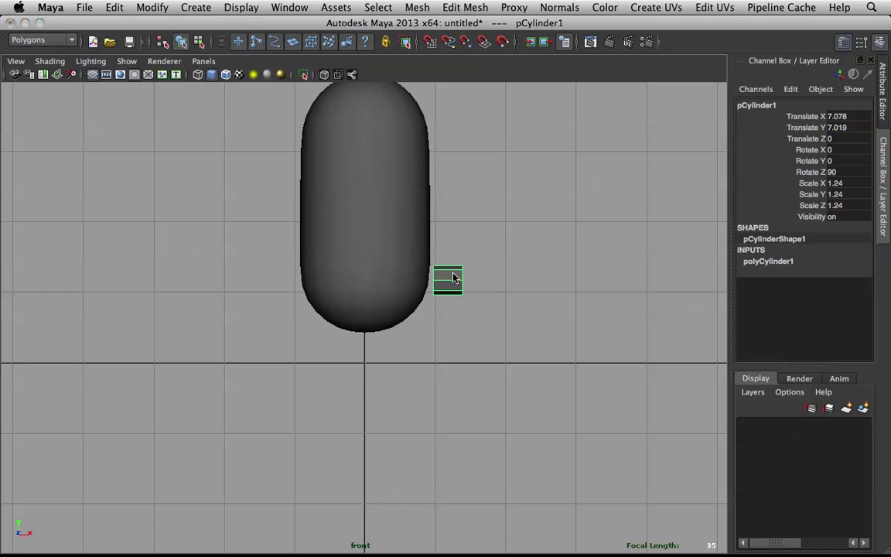
- With the cylinder in smooth preview, delete its end-cap faces facing the body, keeping the outer cap
{"action": "scroll", "coordinate": [455, 278], "scroll_direction": "up", "scroll_amount": 5}
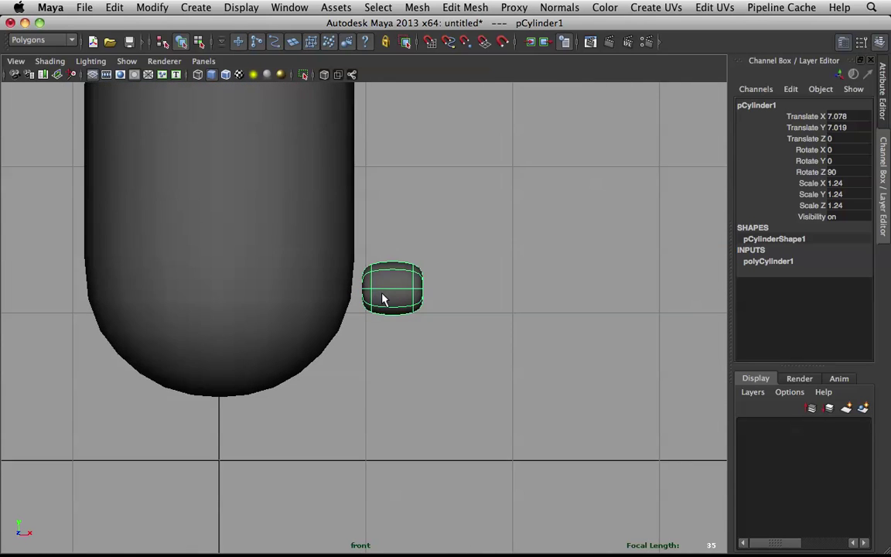
{"action": "scroll", "coordinate": [391, 290], "scroll_direction": "up", "scroll_amount": 2}
{"action": "right_click_drag", "start_coordinate": [404, 279], "coordinate": [407, 244]}
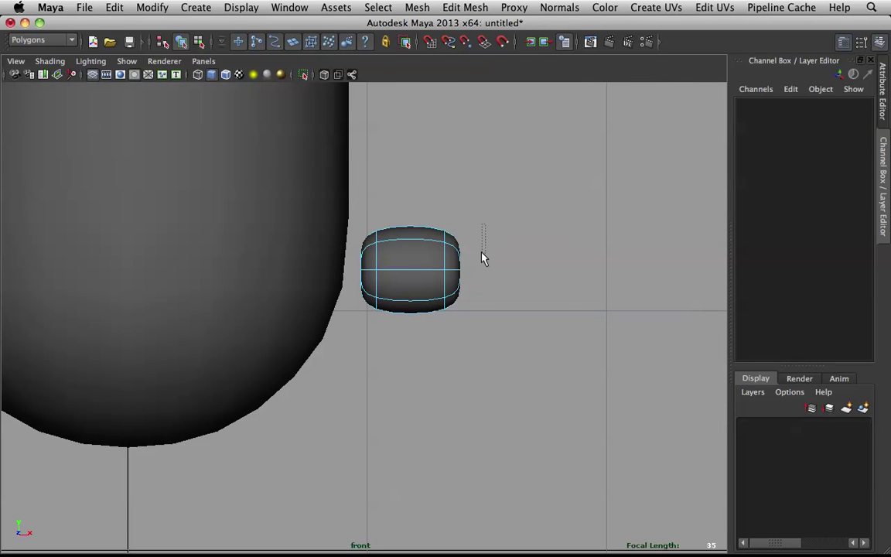
{"action": "left_click_drag", "start_coordinate": [456, 298], "coordinate": [455, 298]}
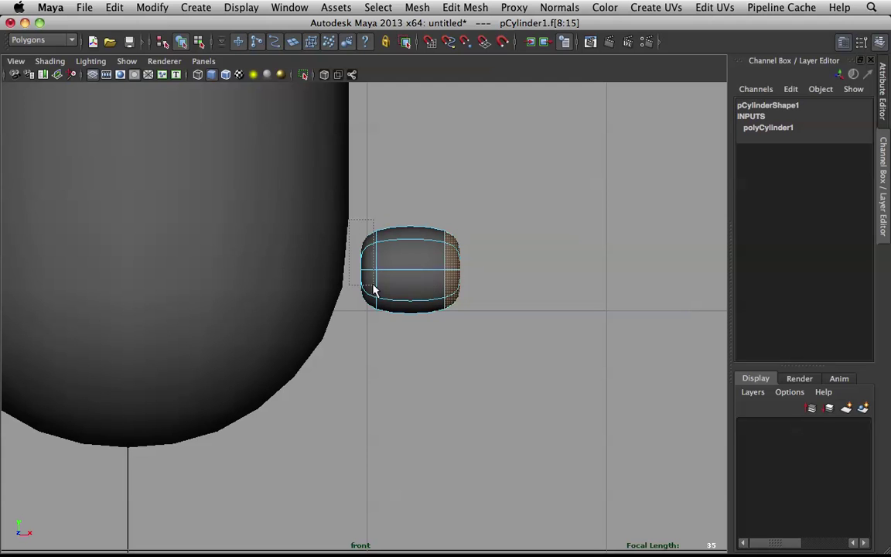
{"action": "left_click_drag", "start_coordinate": [368, 315], "coordinate": [369, 312], "text": "shift"}
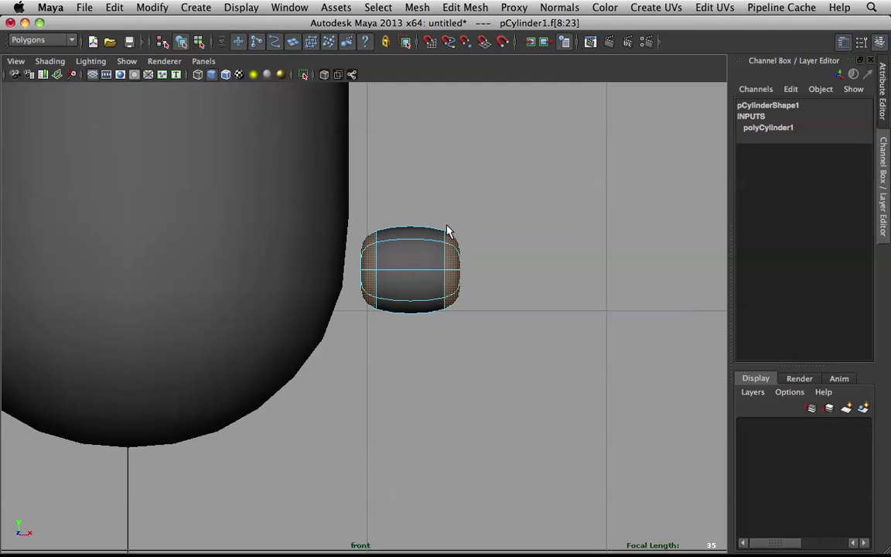
{"action": "left_click_drag", "start_coordinate": [463, 306], "coordinate": [473, 364], "text": "shift"}
{"action": "key", "text": "Delete"}
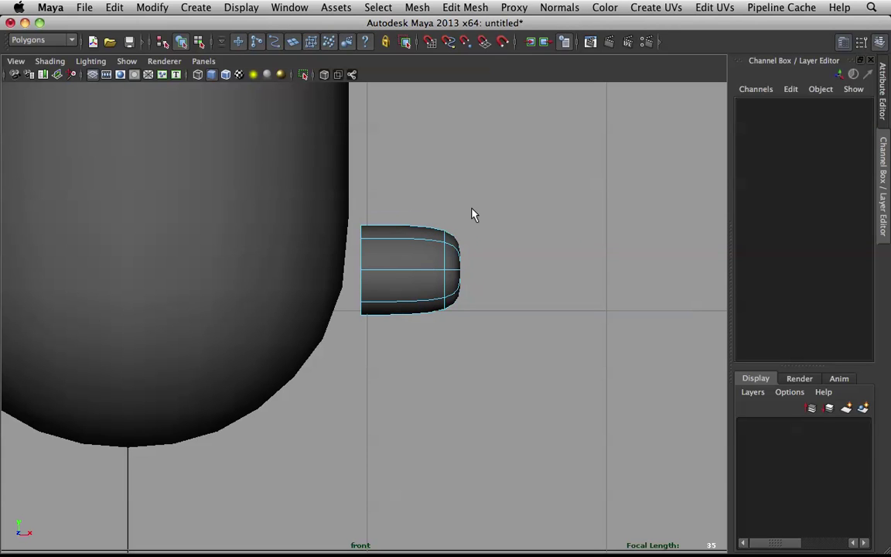
- Turn off the cylinder's smooth preview and extrude its outer cap faces away from the body, to about 3.5 times the original length
{"action": "left_click_drag", "start_coordinate": [479, 260], "coordinate": [454, 308]}
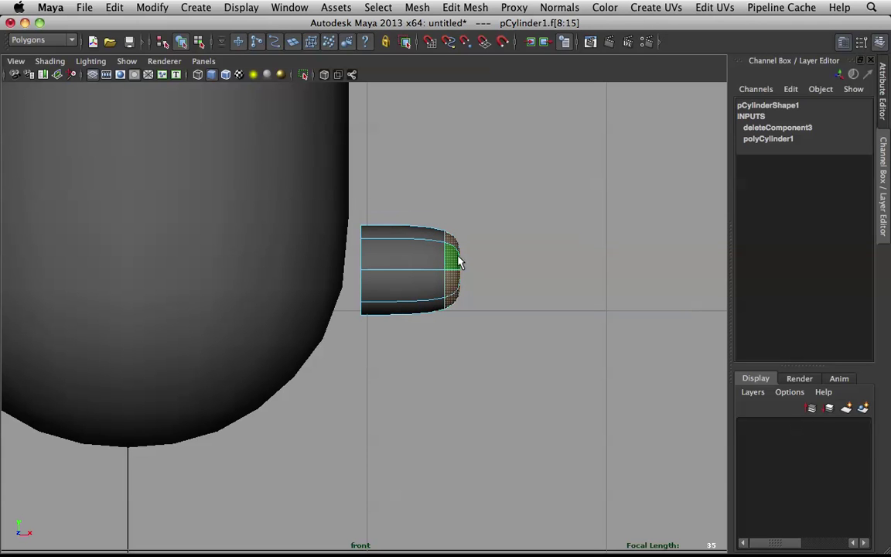
{"action": "key", "text": "1"}
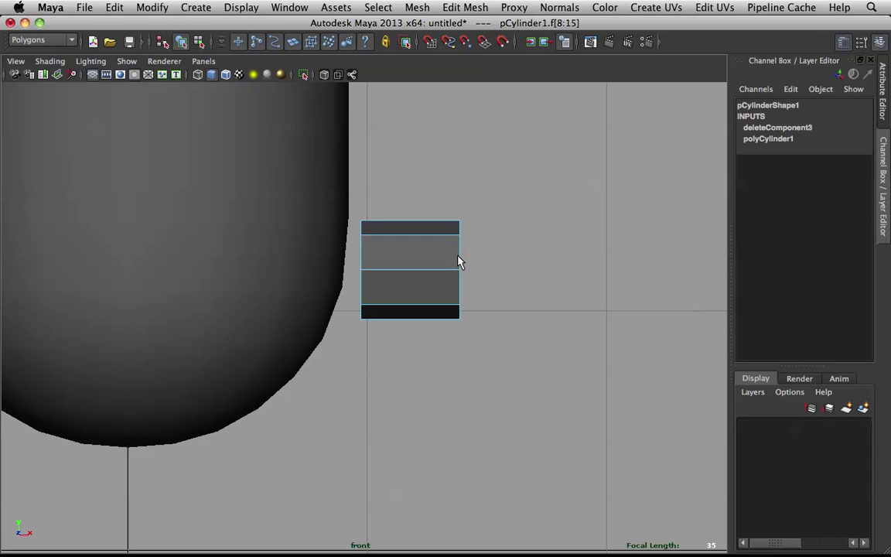
{"action": "right_click_drag", "start_coordinate": [455, 255], "coordinate": [457, 274], "text": "shift"}
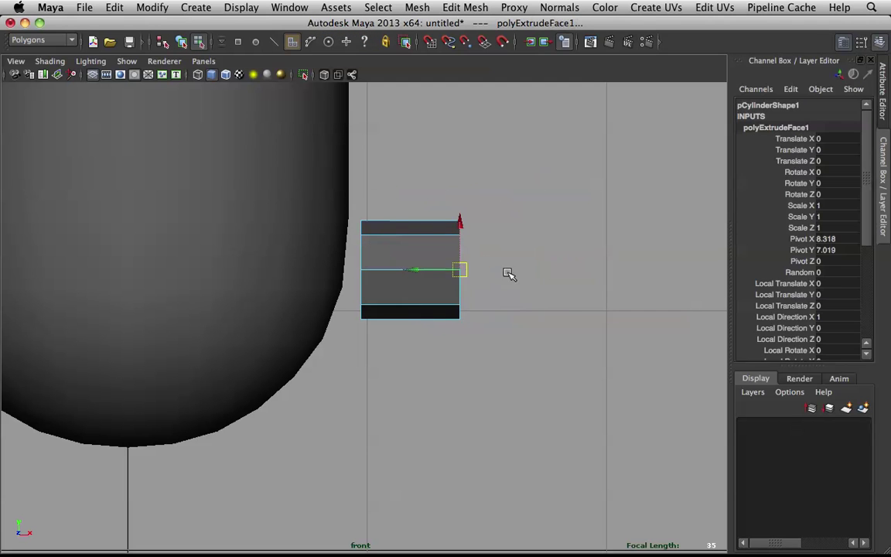
{"action": "left_click_drag", "start_coordinate": [429, 270], "coordinate": [541, 275]}
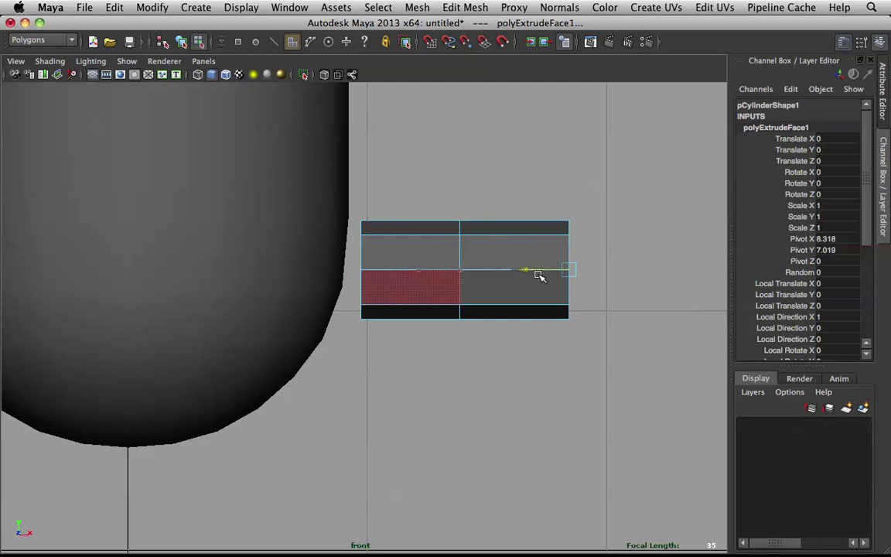
{"action": "scroll", "coordinate": [542, 280], "scroll_direction": "down", "scroll_amount": 3}
{"action": "middle_click_drag", "start_coordinate": [544, 285], "coordinate": [478, 319], "text": "alt"}
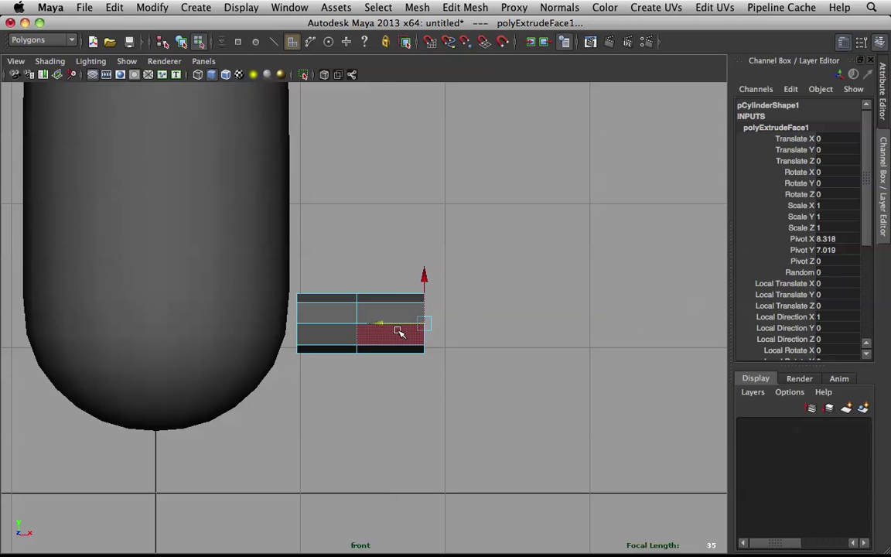
{"action": "left_click_drag", "start_coordinate": [393, 325], "coordinate": [478, 332]}
{"action": "scroll", "coordinate": [521, 318], "scroll_direction": "down", "scroll_amount": 5}
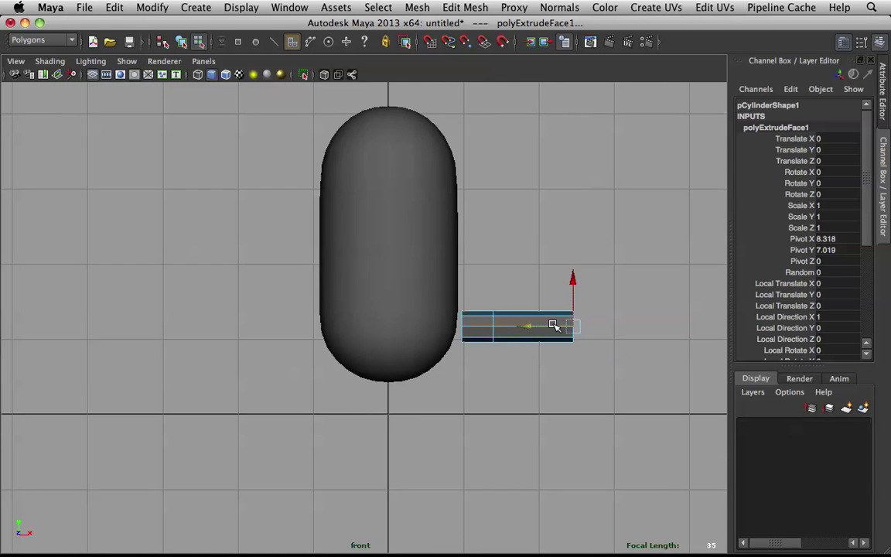
{"action": "scroll", "coordinate": [557, 366], "scroll_direction": "up", "scroll_amount": 4}
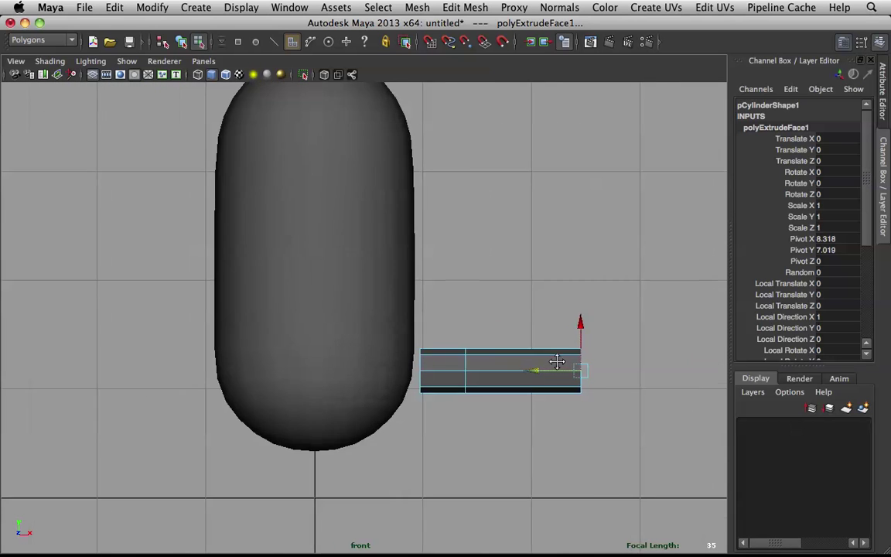
- Pull the extruded end of the arm cylinder slightly back toward the body and try tapering its end faces
{"action": "middle_click_drag", "start_coordinate": [561, 366], "coordinate": [540, 384], "text": "alt"}
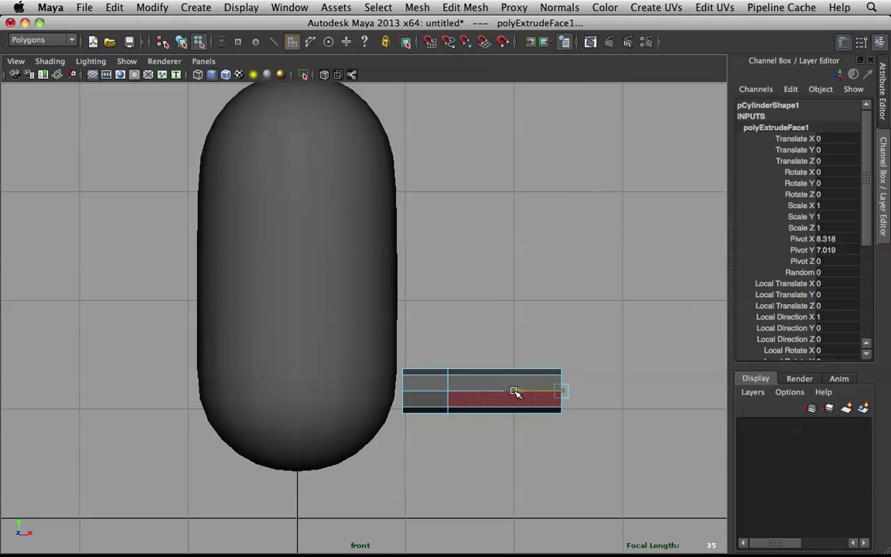
{"action": "left_click_drag", "start_coordinate": [516, 392], "coordinate": [509, 391]}
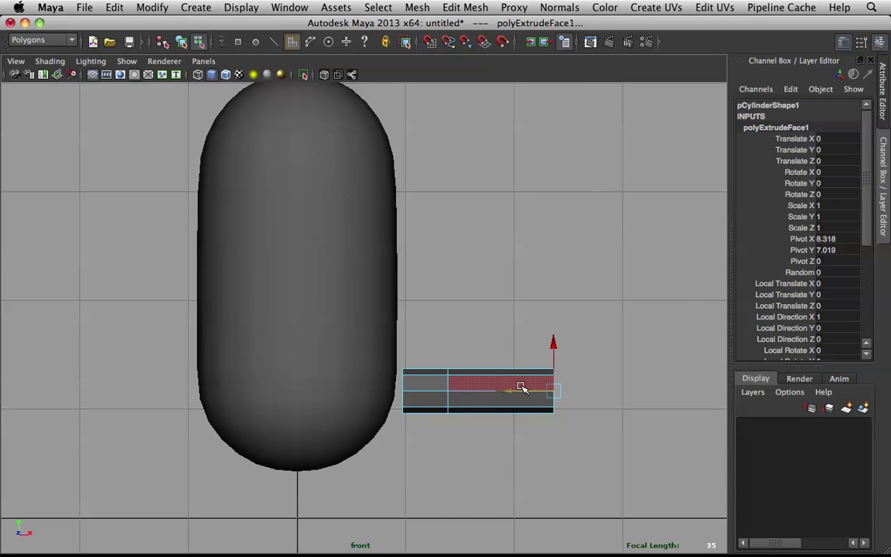
{"action": "left_click_drag", "start_coordinate": [553, 391], "coordinate": [539, 385]}
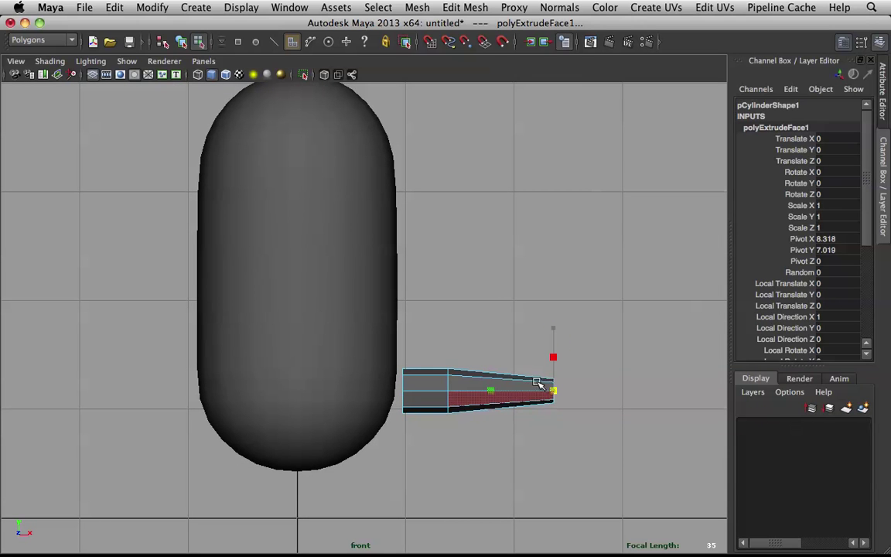
{"action": "key", "text": "z"}
- Insert two edge loops across the extruded part of the arm and scale down the one nearer the body
{"action": "right_click_drag", "start_coordinate": [490, 391], "coordinate": [551, 285]}
{"action": "right_click", "coordinate": [490, 387], "text": "shift"}
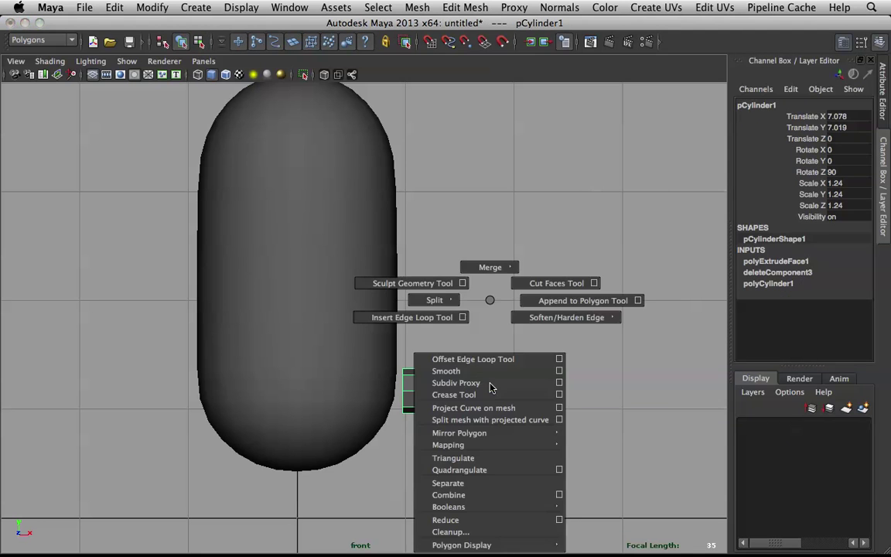
{"action": "left_click", "coordinate": [454, 315]}
{"action": "left_click_drag", "start_coordinate": [508, 395], "coordinate": [475, 386]}
{"action": "key", "text": "w"}
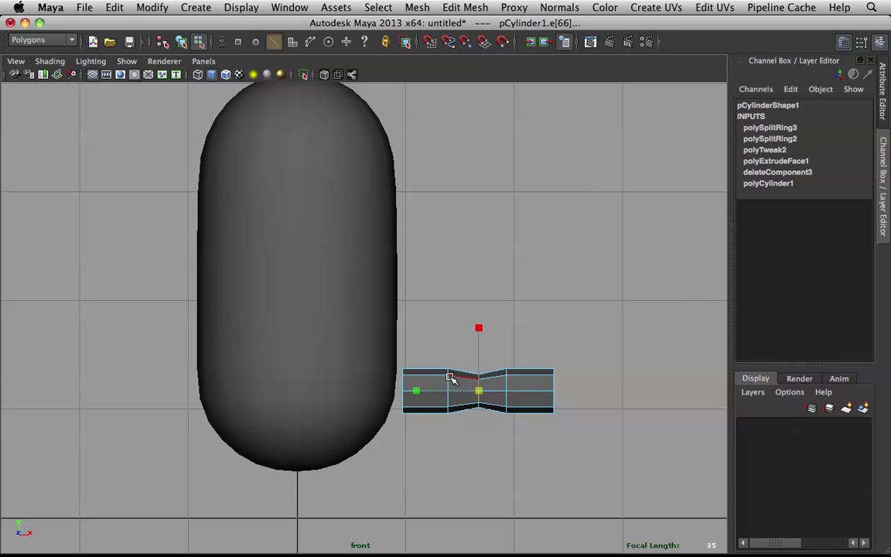
- Slightly scale down the edge loops on either side of the narrowed loop and the arm's outer end to shape the arm
{"action": "left_click", "coordinate": [452, 379]}
{"action": "double_click", "coordinate": [452, 390]}
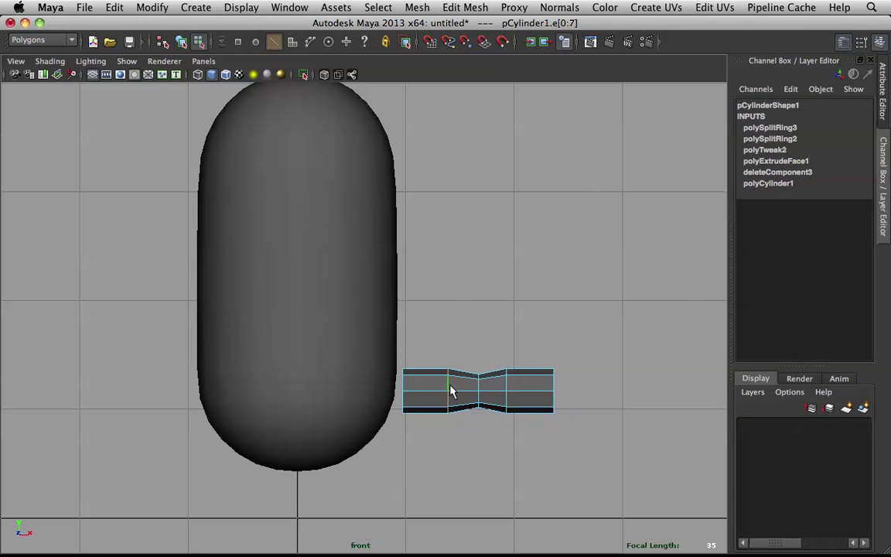
{"action": "key", "text": "e"}
{"action": "key", "text": "r"}
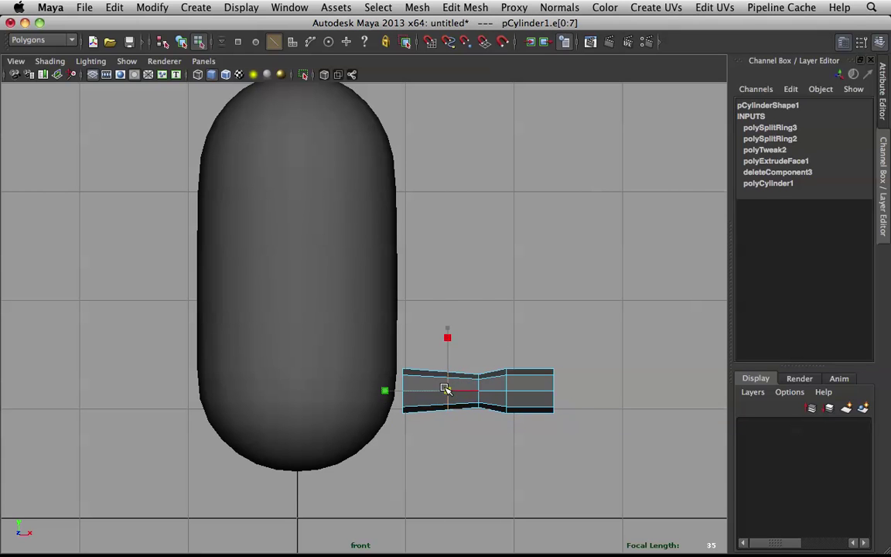
{"action": "left_click", "coordinate": [506, 382]}
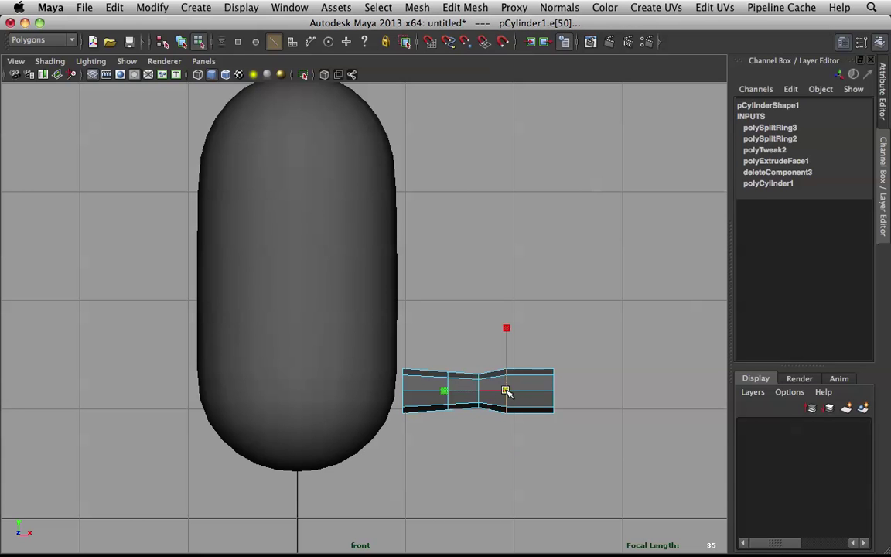
{"action": "left_click_drag", "start_coordinate": [506, 390], "coordinate": [541, 384]}
{"action": "double_click", "coordinate": [554, 385]}
{"action": "left_click", "coordinate": [484, 360]}
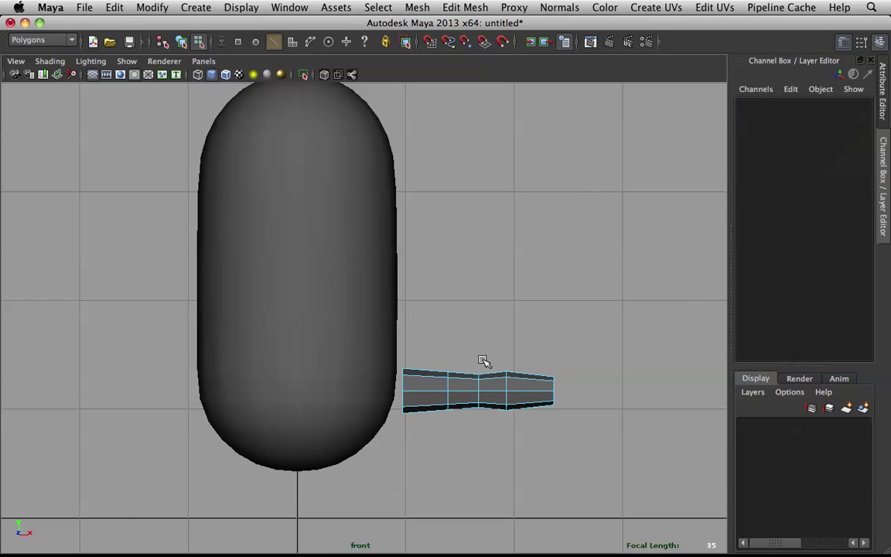
- In the perspective view, move the arm's narrowed middle edge loop sideways with soft selection to bend the elbow
{"action": "right_click_drag", "start_coordinate": [469, 302], "coordinate": [529, 285]}
{"action": "left_click", "coordinate": [460, 406]}
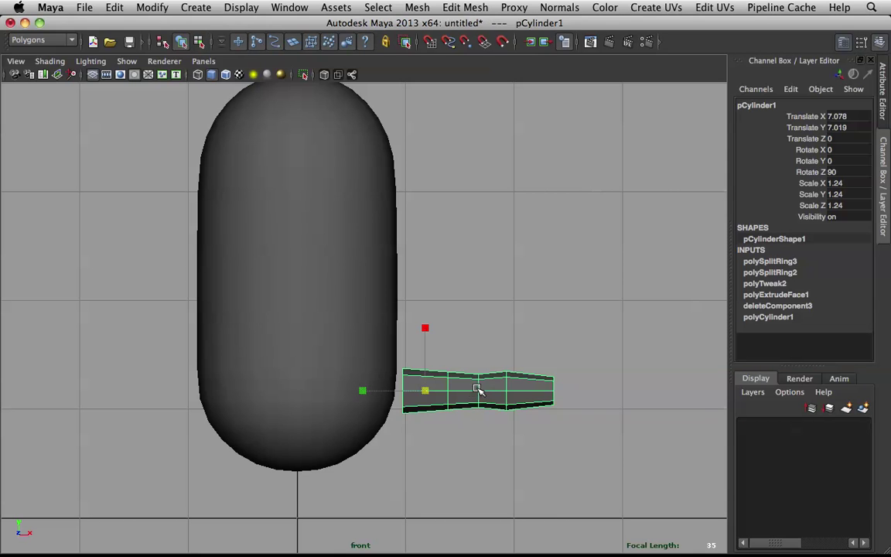
{"action": "key", "text": "space"}
{"action": "left_click_drag", "start_coordinate": [484, 385], "coordinate": [489, 309]}
{"action": "left_click_drag", "start_coordinate": [498, 259], "coordinate": [379, 299], "text": "alt"}
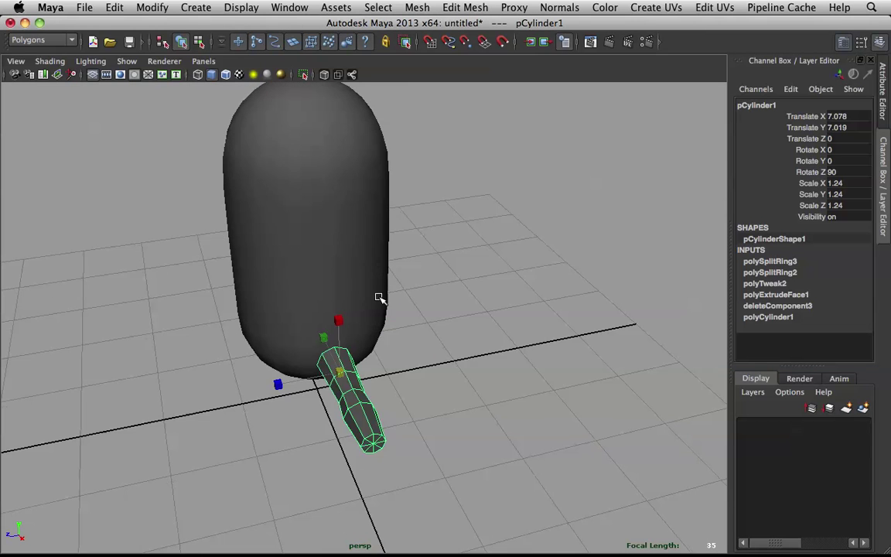
{"action": "right_click_drag", "start_coordinate": [357, 301], "coordinate": [396, 296]}
{"action": "left_click_drag", "start_coordinate": [396, 296], "coordinate": [405, 328], "text": "alt"}
{"action": "double_click", "coordinate": [412, 317]}
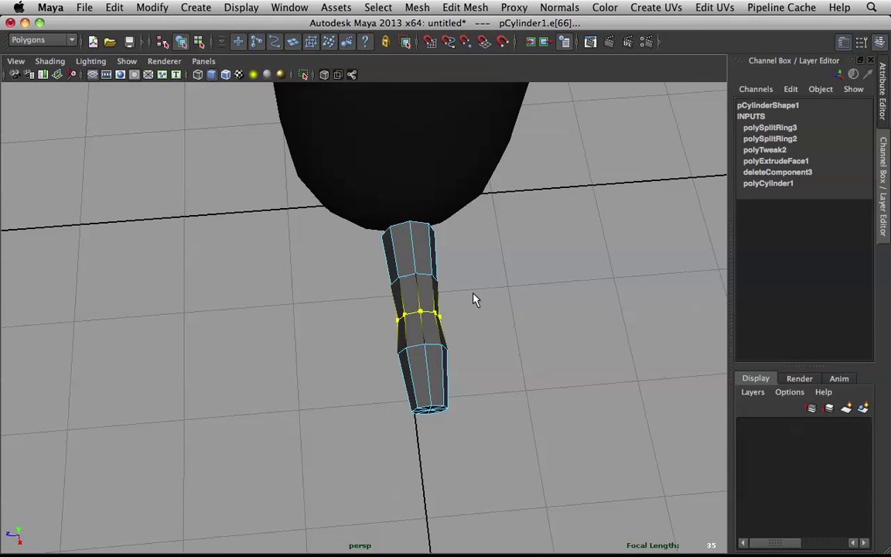
{"action": "key", "text": "b"}
{"action": "left_click_drag", "start_coordinate": [474, 299], "coordinate": [539, 332]}
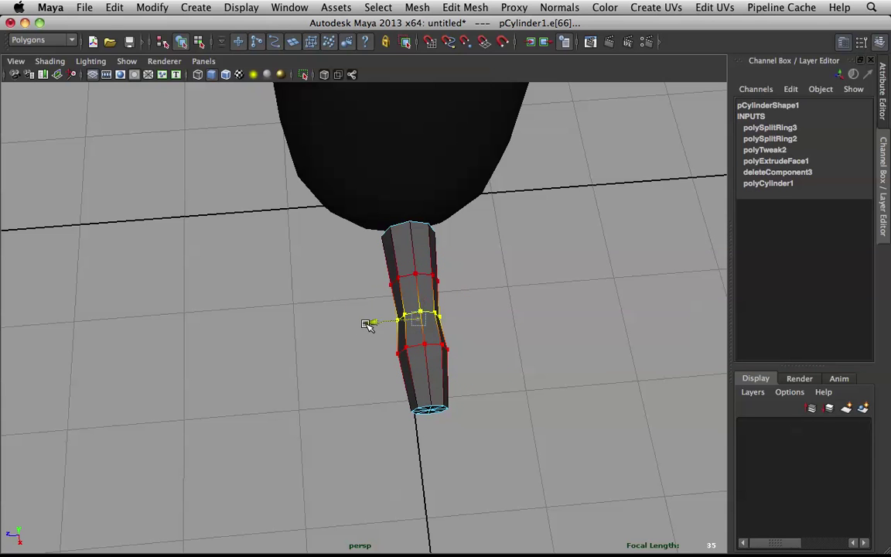
- Move the whole arm slightly along Z and show it in smooth preview
{"action": "right_click", "coordinate": [410, 269]}
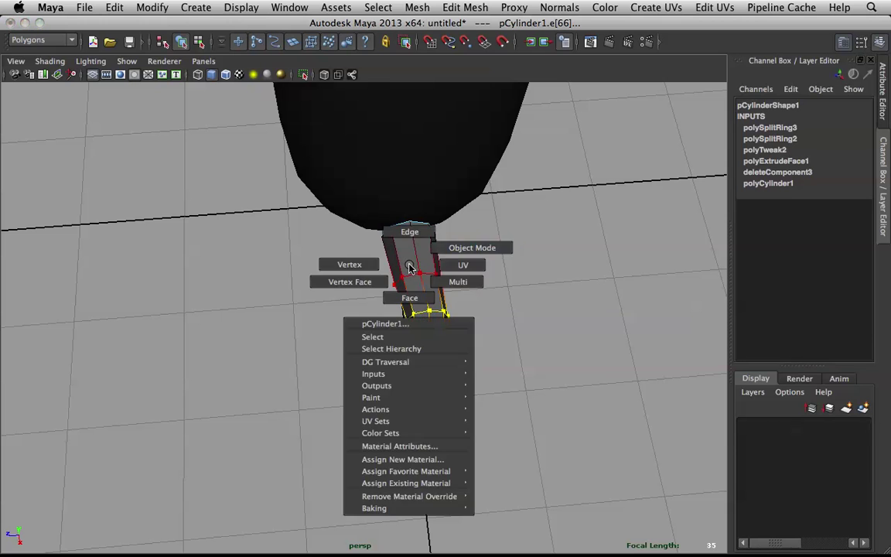
{"action": "left_click", "coordinate": [456, 247]}
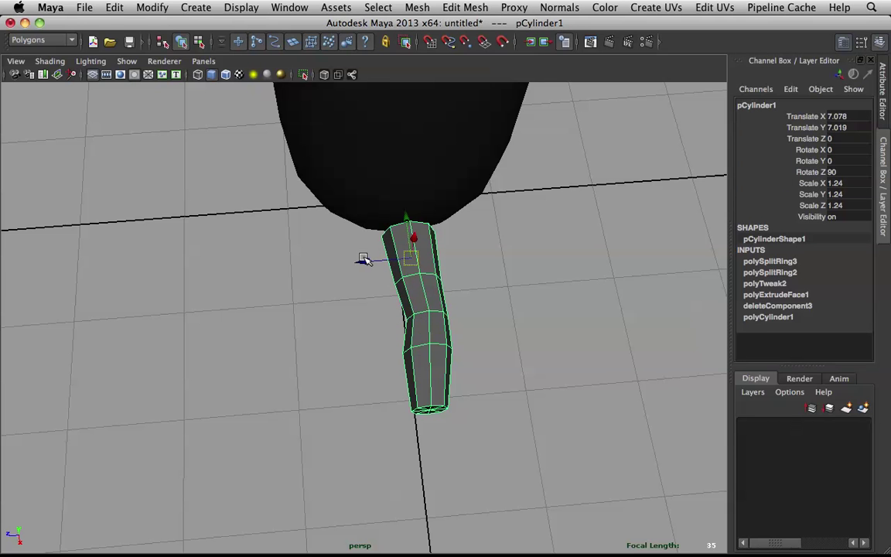
{"action": "mouse_move", "coordinate": [363, 260]}
{"action": "left_mouse_down"}
{"action": "mouse_move", "coordinate": [376, 258]}
{"action": "mouse_move", "coordinate": [358, 255]}
{"action": "left_mouse_up"}
{"action": "left_click_drag", "start_coordinate": [307, 241], "coordinate": [352, 351], "text": "alt"}
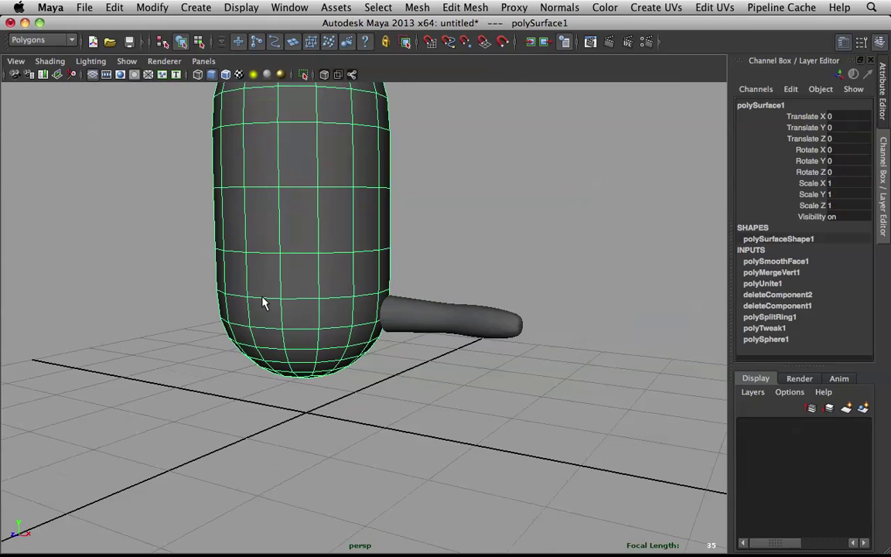
- Delete the faces of the capsule body on the half opposite the arm
{"action": "right_click_drag", "start_coordinate": [261, 303], "coordinate": [275, 238], "text": "alt"}
{"action": "left_click_drag", "start_coordinate": [244, 183], "coordinate": [355, 271]}
{"action": "key", "text": "Delete"}
{"action": "right_click_drag", "start_coordinate": [349, 255], "coordinate": [430, 193]}
- Delete the two-by-two block of body faces behind the arm's inner end to open an arm hole
{"action": "scroll", "coordinate": [370, 233], "scroll_direction": "up", "scroll_amount": 5}
{"action": "left_click", "coordinate": [373, 234]}
{"action": "left_click_drag", "start_coordinate": [388, 243], "coordinate": [361, 223], "text": "alt"}
{"action": "middle_click_drag", "start_coordinate": [360, 223], "coordinate": [402, 274], "text": "alt"}
{"action": "left_click_drag", "start_coordinate": [403, 274], "coordinate": [451, 301], "text": "alt"}
{"action": "scroll", "coordinate": [450, 301], "scroll_direction": "up", "scroll_amount": 5}
{"action": "middle_click_drag", "start_coordinate": [480, 304], "coordinate": [431, 163], "text": "alt"}
{"action": "left_click_drag", "start_coordinate": [430, 163], "coordinate": [390, 209], "text": "alt"}
{"action": "right_click_drag", "start_coordinate": [378, 233], "coordinate": [379, 261]}
{"action": "left_click", "coordinate": [387, 256]}
{"action": "left_click", "coordinate": [403, 294], "text": "shift"}
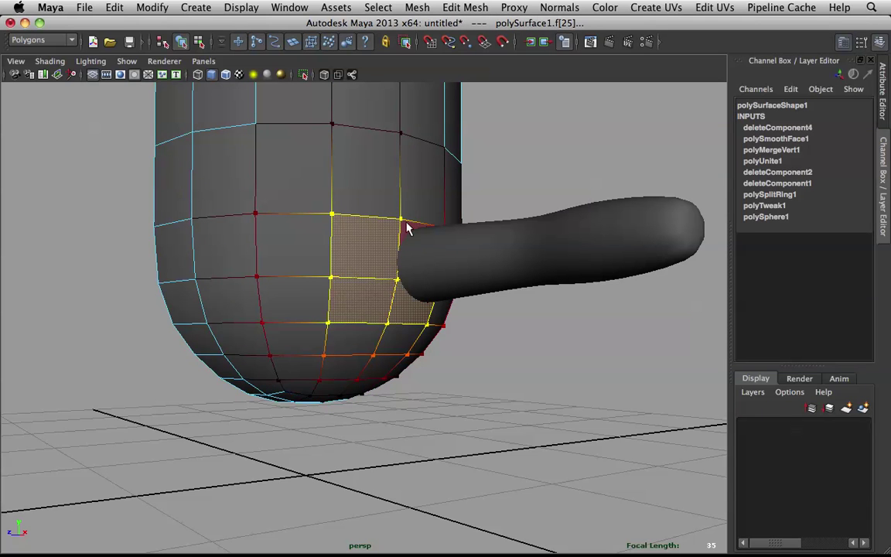
{"action": "key", "text": "Delete"}
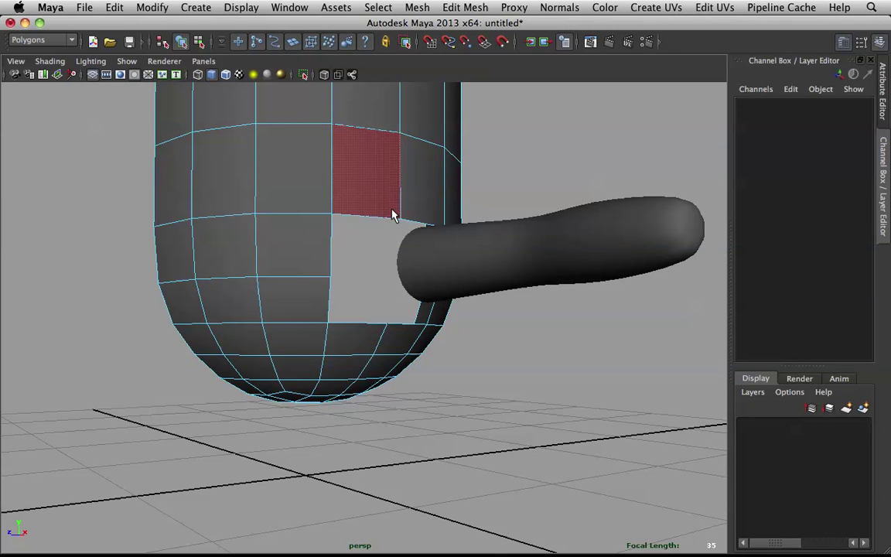
- Extrude the open border edges at the arm's inner end toward the body and flare them outward
{"action": "left_click_drag", "start_coordinate": [392, 210], "coordinate": [390, 228], "text": "alt"}
{"action": "right_click_drag", "start_coordinate": [351, 171], "coordinate": [418, 150]}
{"action": "left_click", "coordinate": [436, 255]}
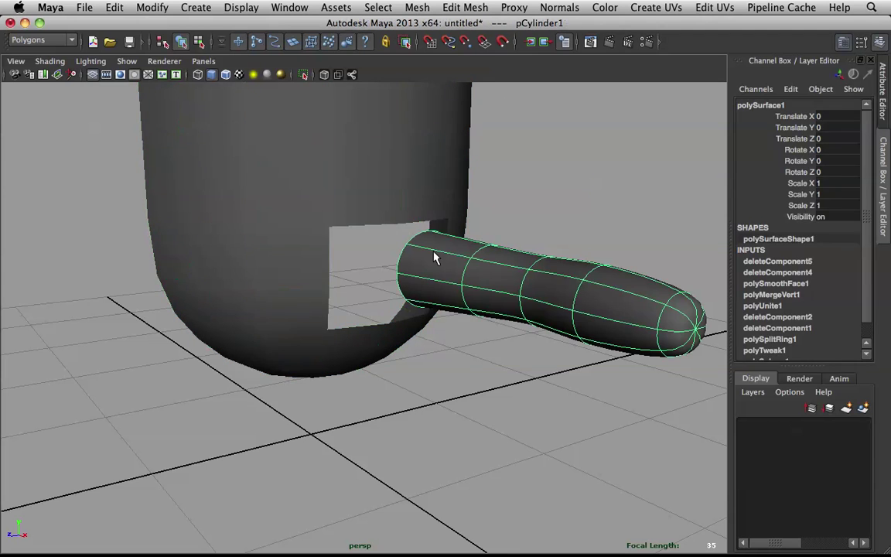
{"action": "left_click_drag", "start_coordinate": [436, 254], "coordinate": [447, 264], "text": "alt"}
{"action": "right_click_drag", "start_coordinate": [435, 247], "coordinate": [390, 224]}
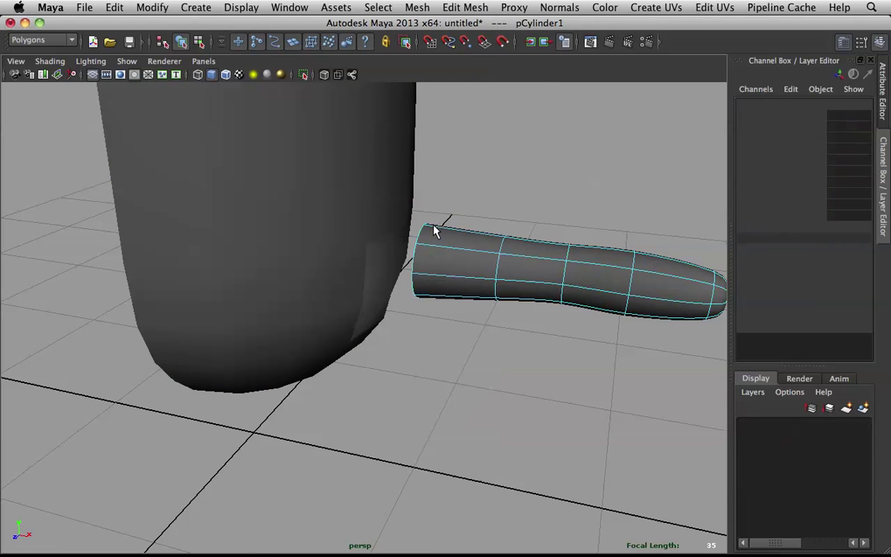
{"action": "double_click", "coordinate": [415, 265]}
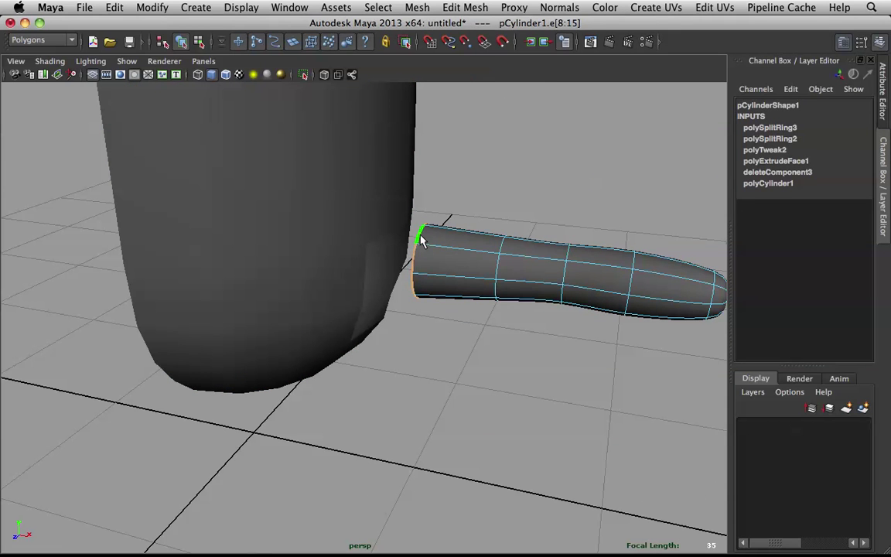
{"action": "right_click_drag", "start_coordinate": [436, 243], "coordinate": [437, 274], "text": "shift"}
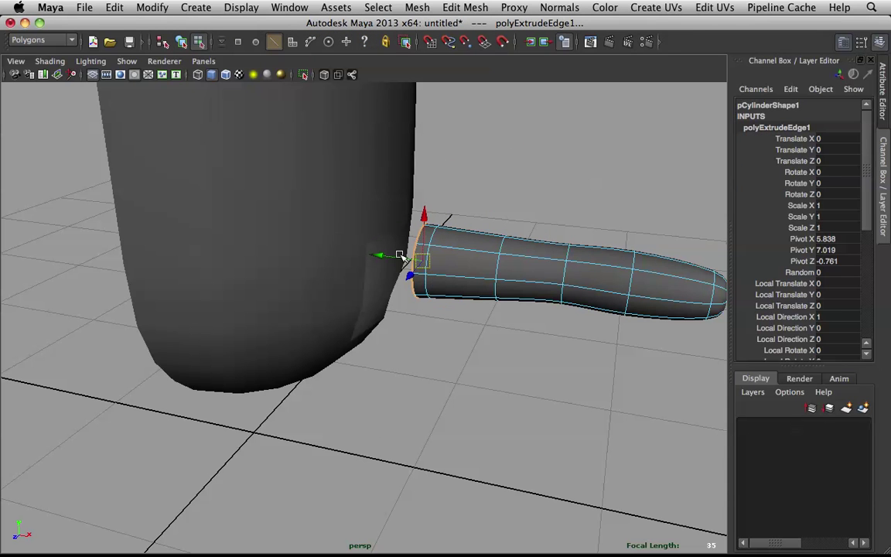
{"action": "left_click_drag", "start_coordinate": [400, 253], "coordinate": [436, 267]}
{"action": "left_click_drag", "start_coordinate": [435, 267], "coordinate": [314, 253], "text": "alt"}
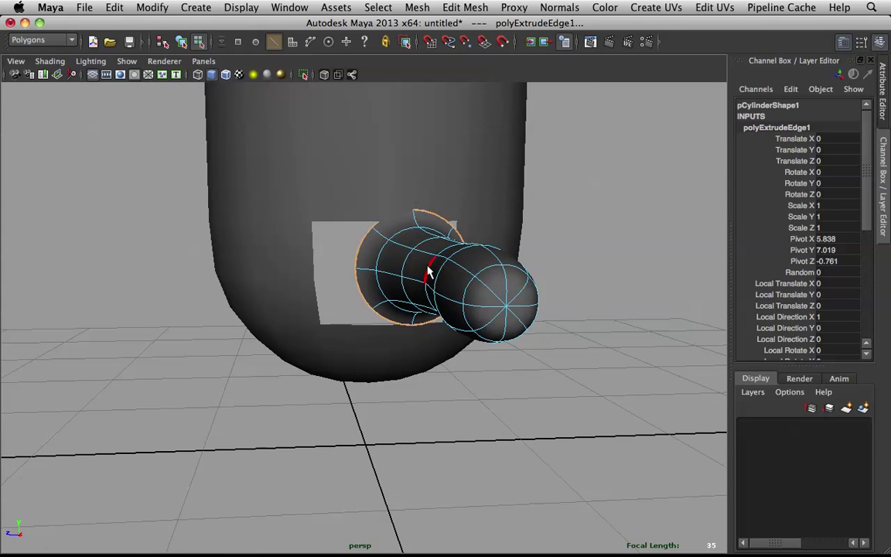
- Try to shift the border edges of the body's arm hole sideways to line up with the arm
{"action": "right_click_drag", "start_coordinate": [407, 243], "coordinate": [445, 197]}
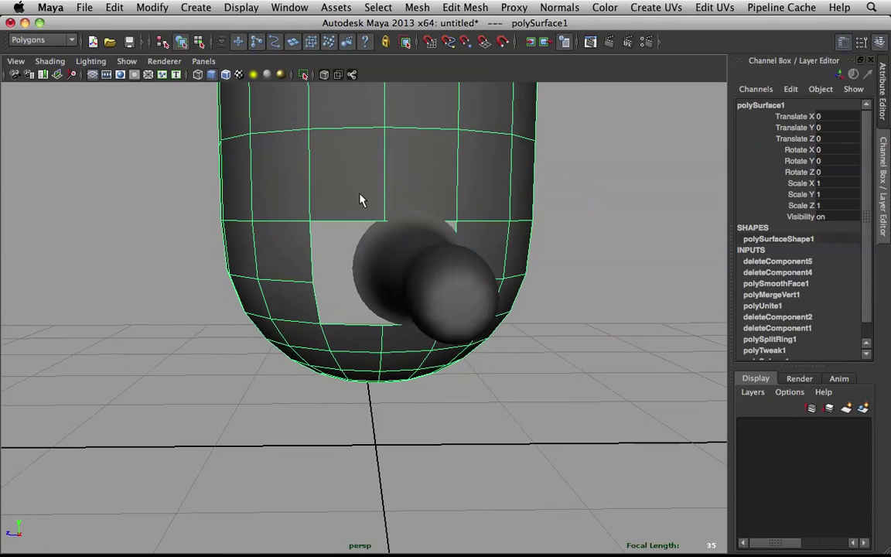
{"action": "right_click_drag", "start_coordinate": [338, 193], "coordinate": [338, 163]}
{"action": "double_click", "coordinate": [344, 226]}
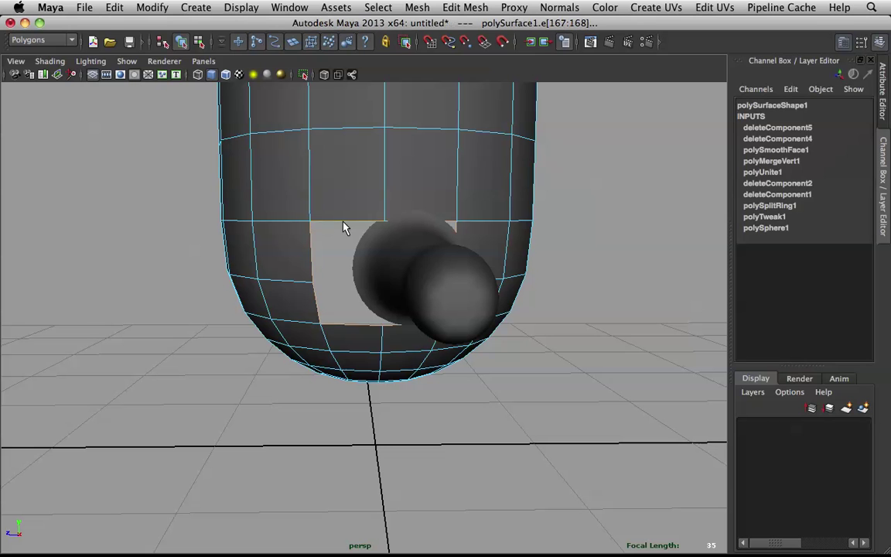
{"action": "key", "text": "w"}
{"action": "left_click_drag", "start_coordinate": [340, 275], "coordinate": [420, 277]}
{"action": "scroll", "coordinate": [355, 276], "scroll_direction": "down", "scroll_amount": 3}
{"action": "key", "text": "z"}
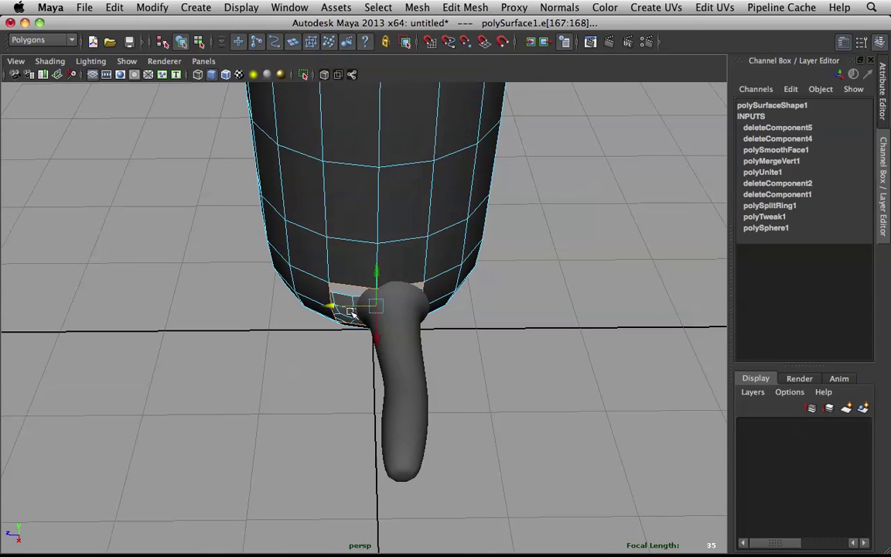
{"action": "left_click_drag", "start_coordinate": [346, 307], "coordinate": [388, 245]}
{"action": "key", "text": "z"}
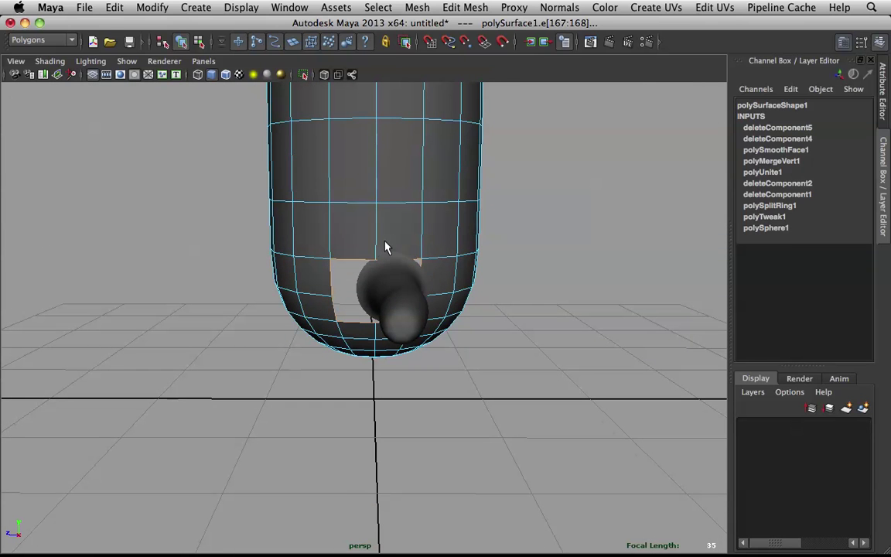
- Align the arm with the hole by moving it to Y 6.779, Z -0.06 and rotating it to X -4.106
{"action": "left_click", "coordinate": [383, 304]}
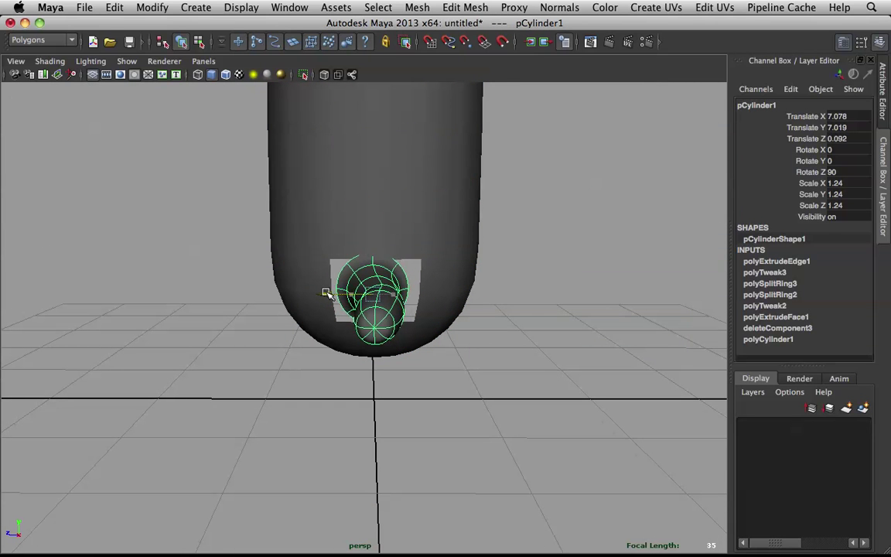
{"action": "left_click_drag", "start_coordinate": [328, 294], "coordinate": [332, 294]}
{"action": "key", "text": "e"}
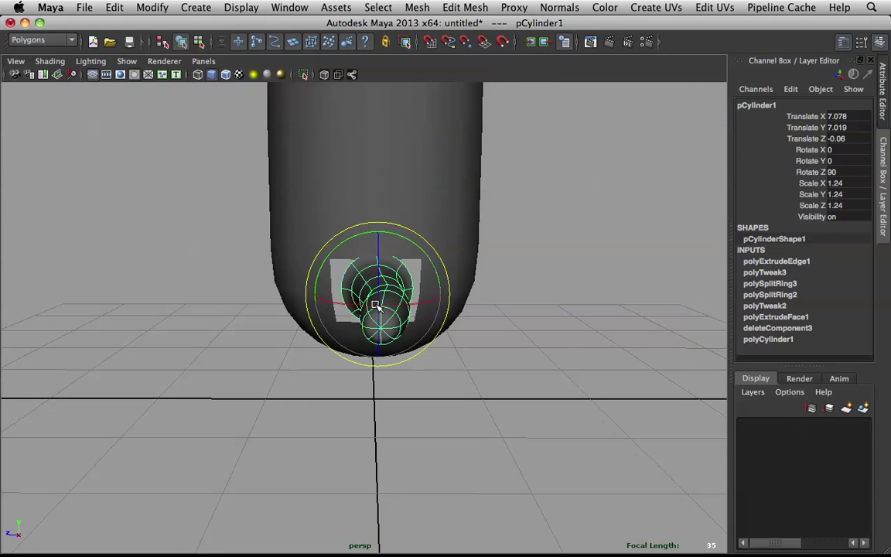
{"action": "left_click", "coordinate": [387, 305]}
{"action": "left_click_drag", "start_coordinate": [387, 306], "coordinate": [382, 305]}
{"action": "key", "text": "w"}
{"action": "left_click_drag", "start_coordinate": [376, 238], "coordinate": [387, 254]}
{"action": "left_click", "coordinate": [573, 227]}
- Select the arm and the body together and combine them into one mesh
{"action": "scroll", "coordinate": [504, 220], "scroll_direction": "up", "scroll_amount": 5}
{"action": "left_click", "coordinate": [461, 229]}
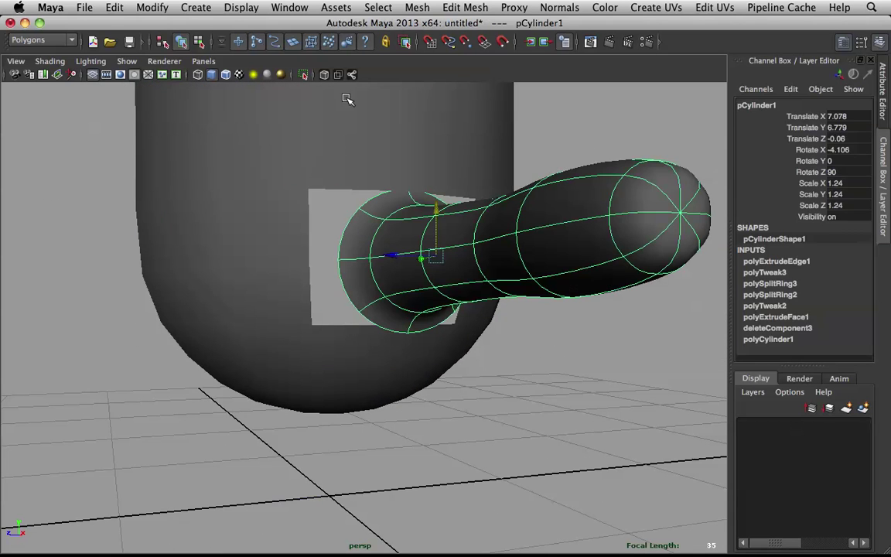
{"action": "left_click", "coordinate": [373, 143], "text": "shift"}
{"action": "scroll", "coordinate": [340, 163], "scroll_direction": "down", "scroll_amount": 5}
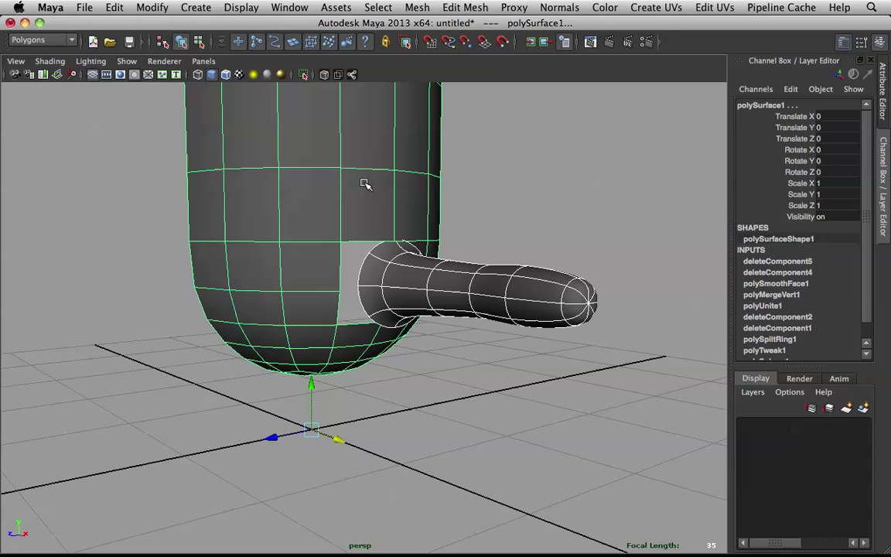
{"action": "right_click_drag", "start_coordinate": [365, 187], "coordinate": [366, 375], "text": "shift"}
- Merge the arm's upper and front border vertices with the matching vertices around the body's arm hole using the Merge Vertex Tool
{"action": "scroll", "coordinate": [420, 328], "scroll_direction": "up", "scroll_amount": 4}
{"action": "left_click_drag", "start_coordinate": [422, 320], "coordinate": [395, 338], "text": "alt"}
{"action": "right_click_drag", "start_coordinate": [405, 198], "coordinate": [405, 198]}
{"action": "right_click_drag", "start_coordinate": [417, 231], "coordinate": [453, 211]}
{"action": "left_click_drag", "start_coordinate": [434, 238], "coordinate": [423, 239], "text": "alt"}
{"action": "mouse_move", "coordinate": [422, 240]}
{"action": "right_mouse_down", "text": "shift"}
{"action": "mouse_move", "coordinate": [421, 203]}
{"action": "mouse_move", "coordinate": [419, 240]}
{"action": "right_mouse_up", "text": "shift"}
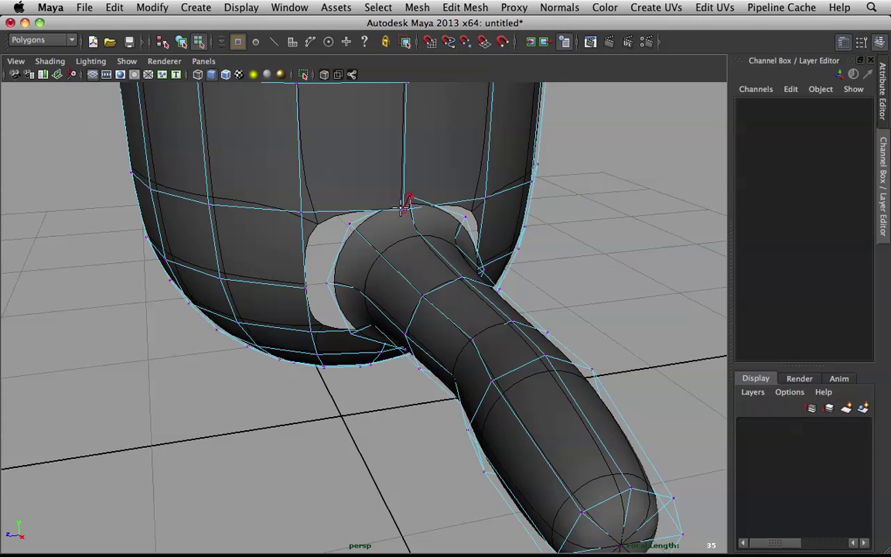
{"action": "left_click_drag", "start_coordinate": [403, 205], "coordinate": [422, 191]}
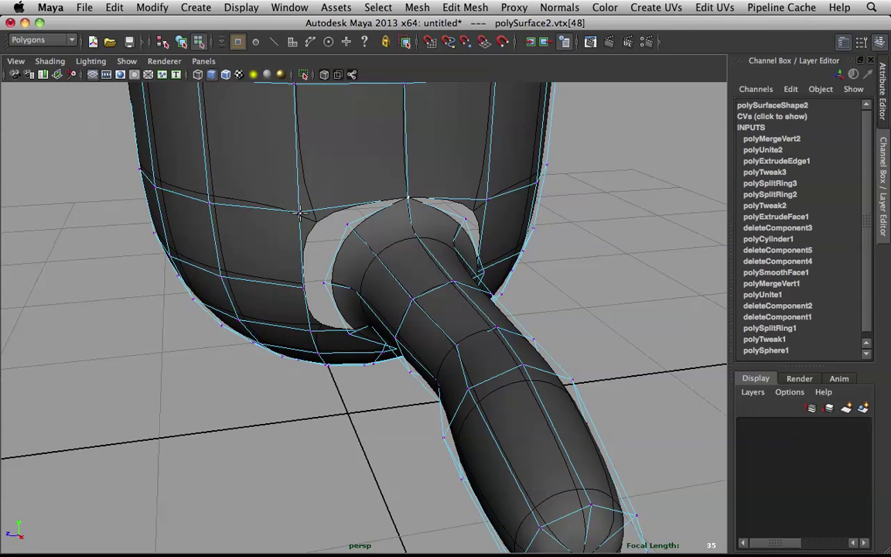
{"action": "left_click", "coordinate": [299, 209]}
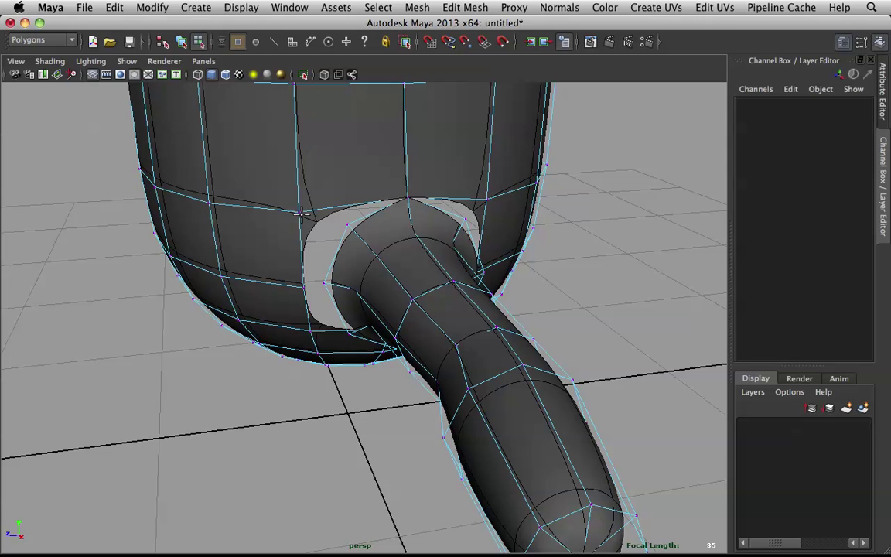
{"action": "mouse_move", "coordinate": [344, 224]}
{"action": "left_mouse_down"}
{"action": "mouse_move", "coordinate": [306, 213]}
{"action": "mouse_move", "coordinate": [347, 226]}
{"action": "left_mouse_up"}
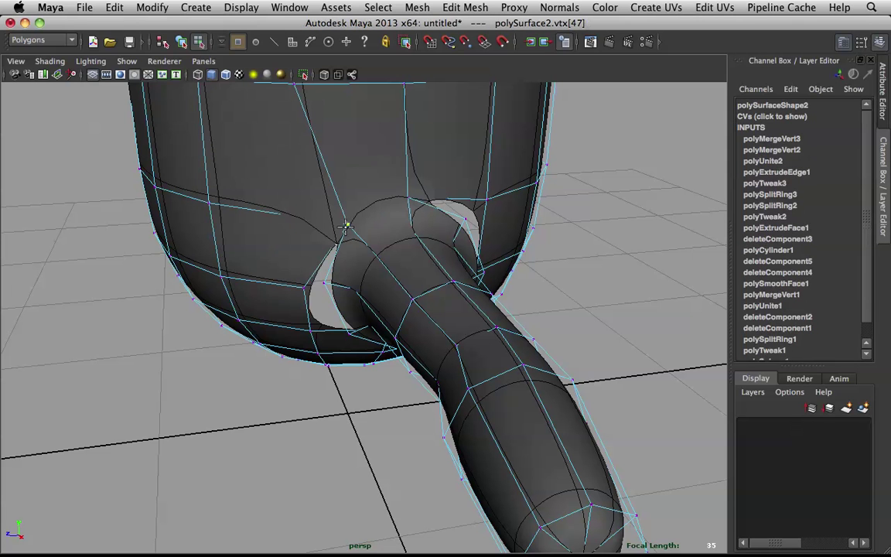
{"action": "left_click_drag", "start_coordinate": [328, 283], "coordinate": [329, 283]}
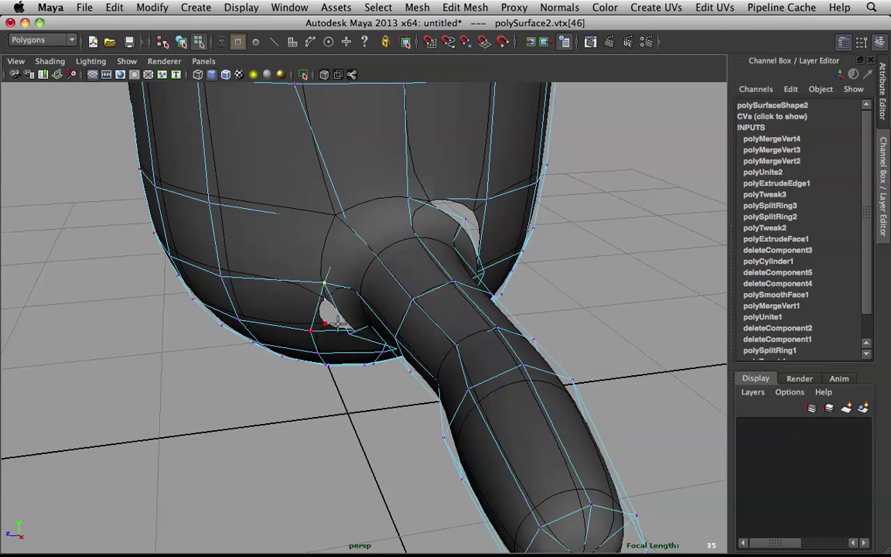
{"action": "left_click_drag", "start_coordinate": [325, 334], "coordinate": [547, 330], "text": "alt"}
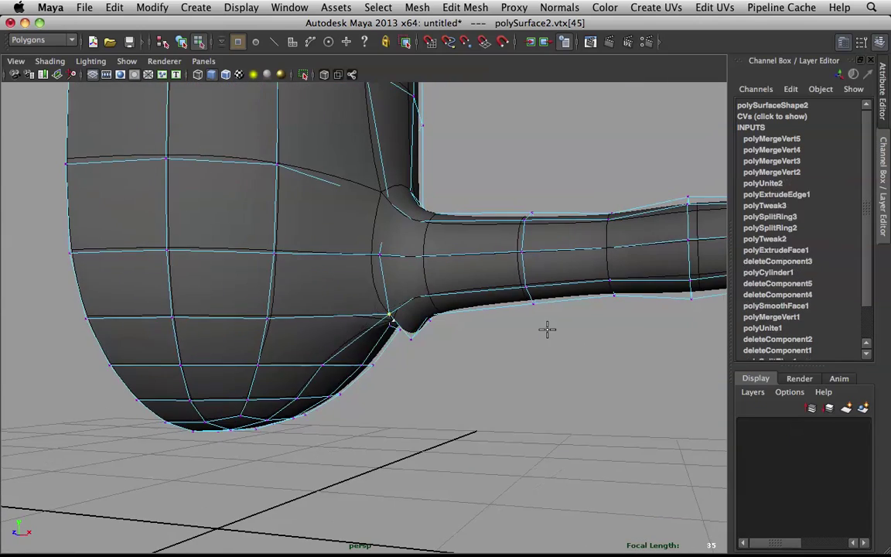
- Undo the last two vertex merges and merge those front vertex pairs again from the arm onto the body
{"action": "key", "text": "z"}
{"action": "left_click_drag", "start_coordinate": [400, 253], "coordinate": [452, 288], "text": "alt"}
{"action": "key", "text": "z"}
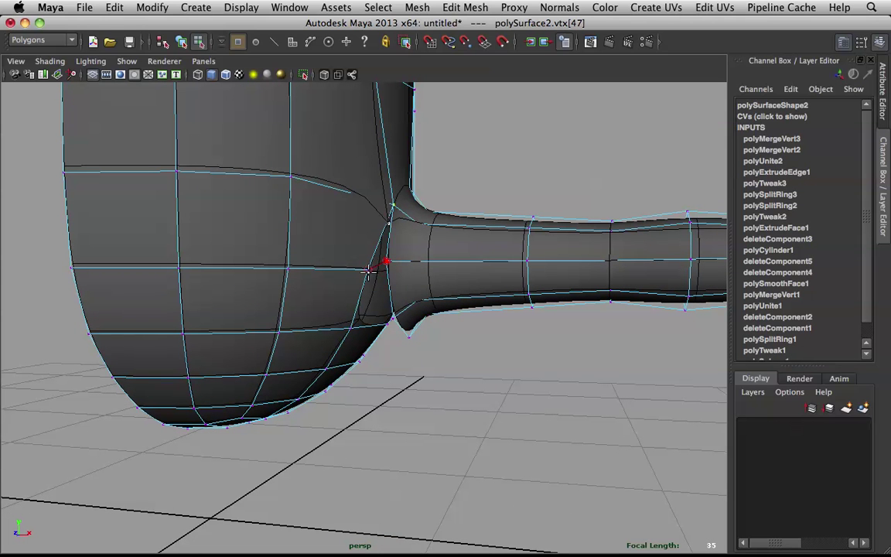
{"action": "key", "text": "shift+z"}
{"action": "left_click_drag", "start_coordinate": [367, 319], "coordinate": [352, 328]}
- Merge the remaining underside and rear border vertices of the arm with the body to close the gap
{"action": "left_click_drag", "start_coordinate": [398, 308], "coordinate": [316, 273], "text": "alt"}
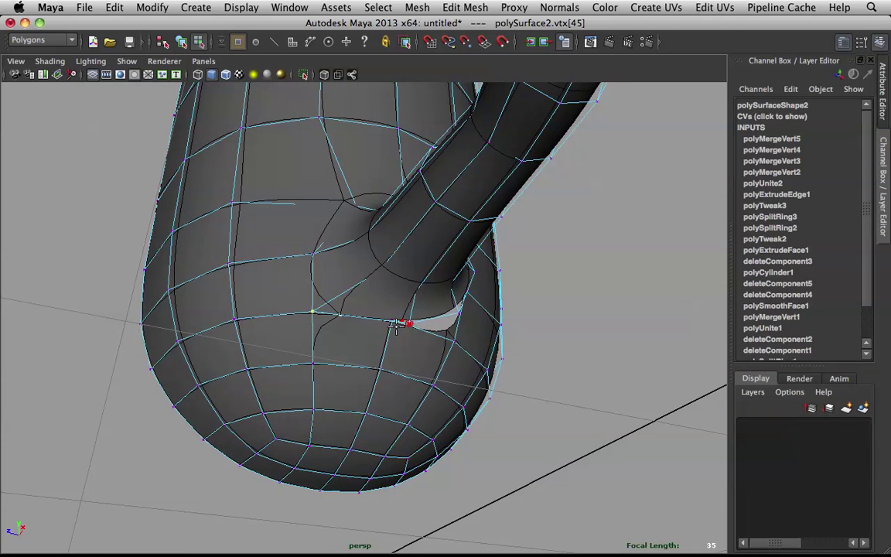
{"action": "left_click_drag", "start_coordinate": [396, 326], "coordinate": [392, 324]}
{"action": "left_click_drag", "start_coordinate": [450, 335], "coordinate": [359, 343], "text": "alt"}
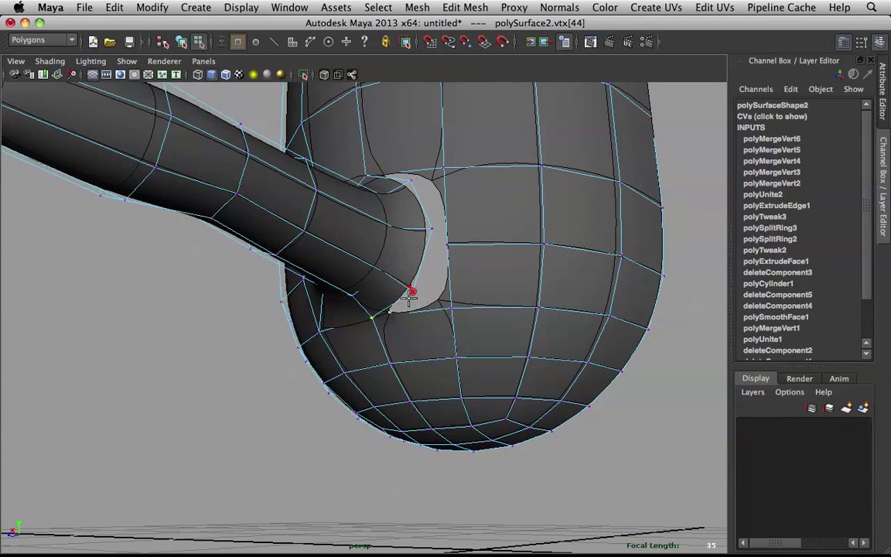
{"action": "left_click_drag", "start_coordinate": [439, 307], "coordinate": [449, 308]}
{"action": "mouse_move", "coordinate": [449, 308]}
{"action": "left_mouse_down", "text": "alt"}
{"action": "mouse_move", "coordinate": [448, 349]}
{"action": "mouse_move", "coordinate": [456, 319]}
{"action": "left_mouse_up", "text": "alt"}
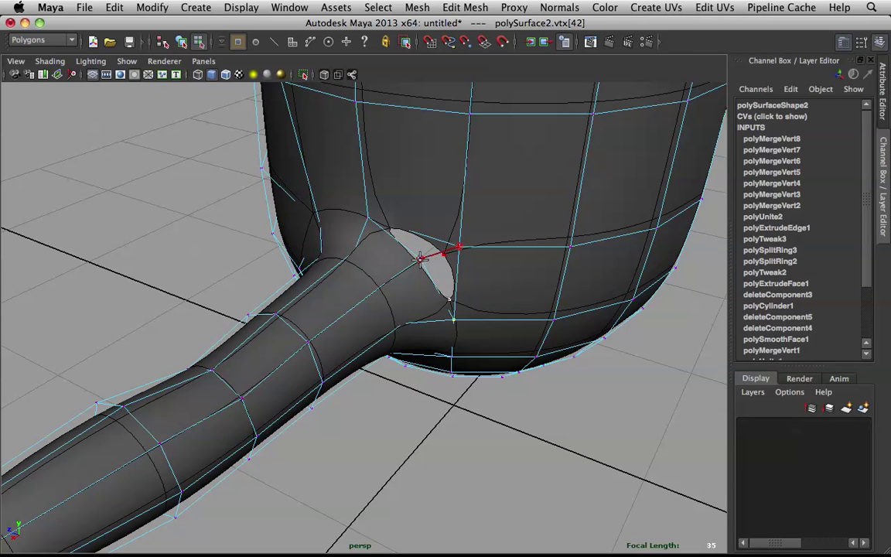
{"action": "left_click_drag", "start_coordinate": [459, 247], "coordinate": [481, 245]}
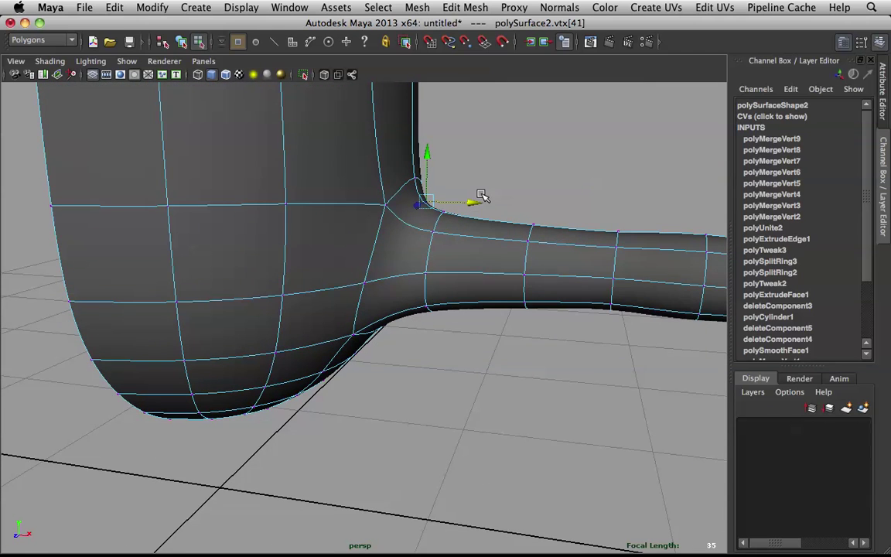
{"action": "left_click_drag", "start_coordinate": [481, 196], "coordinate": [468, 200]}
{"action": "left_click", "coordinate": [503, 159]}
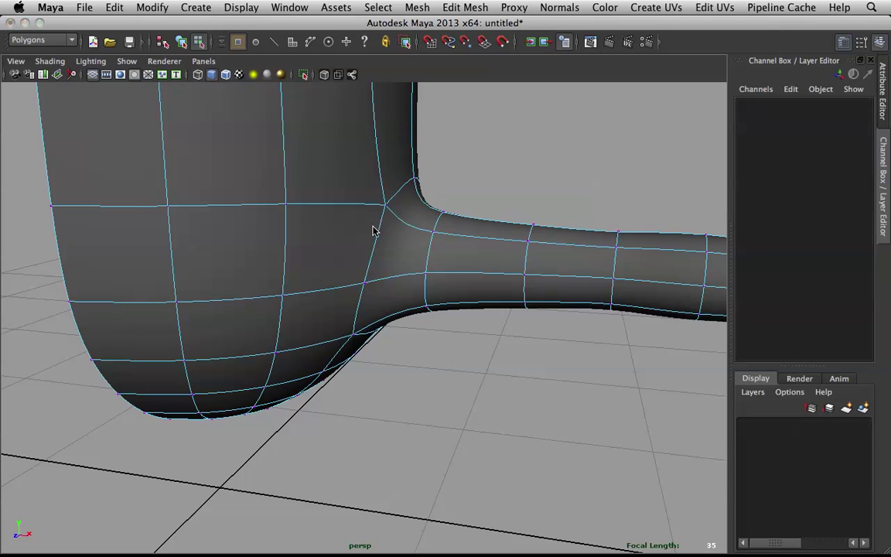
- Select the arm's edge loop nearest the body and rotate it to follow the slope of the body
{"action": "right_click_drag", "start_coordinate": [374, 226], "coordinate": [421, 202]}
{"action": "scroll", "coordinate": [424, 215], "scroll_direction": "down", "scroll_amount": 5}
{"action": "left_click_drag", "start_coordinate": [383, 222], "coordinate": [382, 278], "text": "alt"}
{"action": "scroll", "coordinate": [450, 232], "scroll_direction": "down", "scroll_amount": 4}
{"action": "left_click", "coordinate": [378, 302]}
{"action": "scroll", "coordinate": [377, 302], "scroll_direction": "up", "scroll_amount": 6}
{"action": "left_click_drag", "start_coordinate": [446, 303], "coordinate": [425, 302], "text": "alt"}
{"action": "right_click_drag", "start_coordinate": [378, 277], "coordinate": [398, 244]}
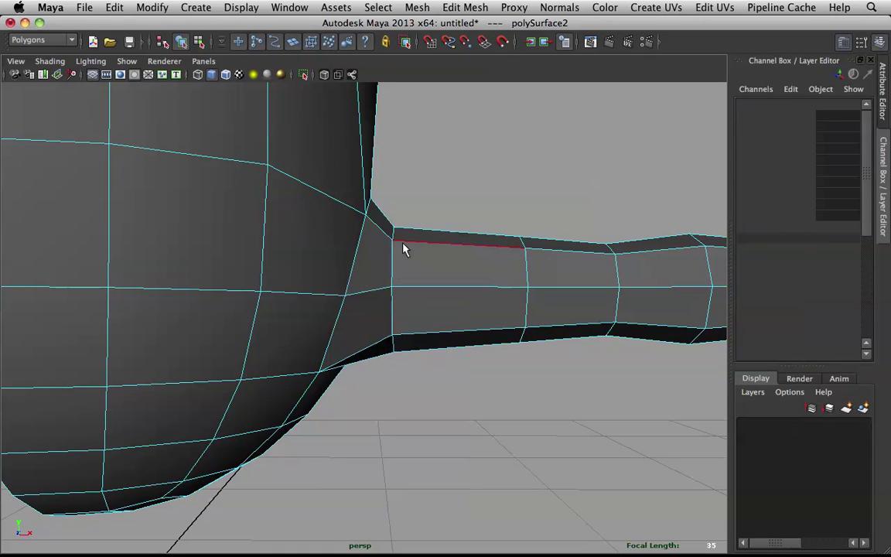
{"action": "double_click", "coordinate": [392, 269]}
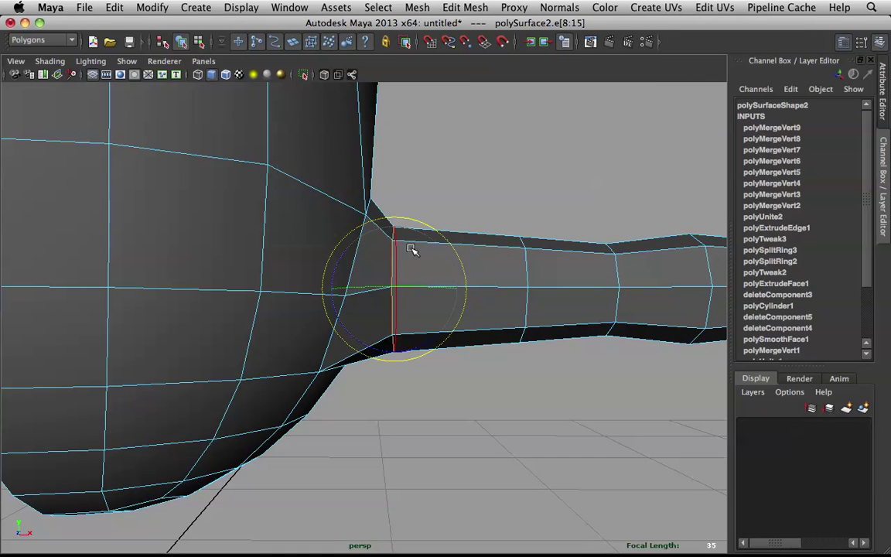
{"action": "left_click_drag", "start_coordinate": [333, 276], "coordinate": [394, 237]}
{"action": "key", "text": "w"}
{"action": "key", "text": "q"}
- Slide the tilted shoulder edge loop along the arm toward the body with the Slide Edge Tool
{"action": "right_click", "coordinate": [408, 244], "text": "shift"}
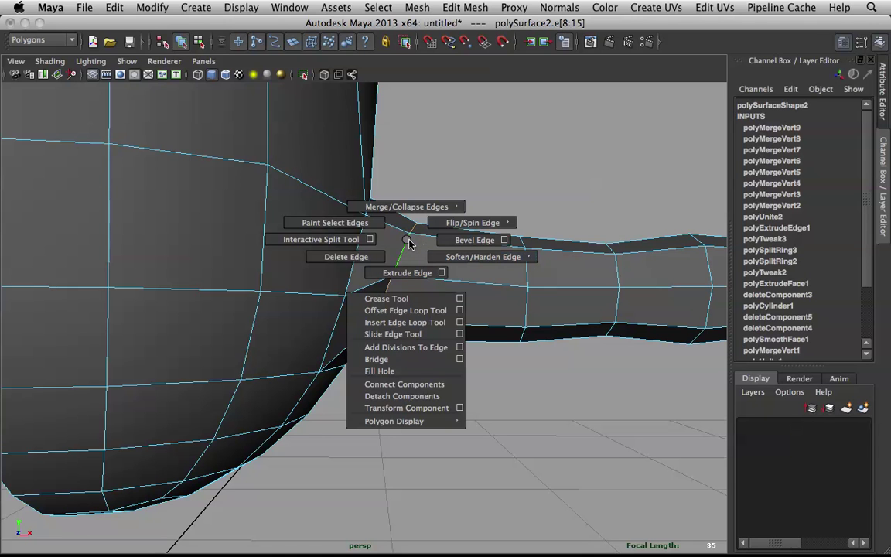
{"action": "left_click", "coordinate": [416, 338]}
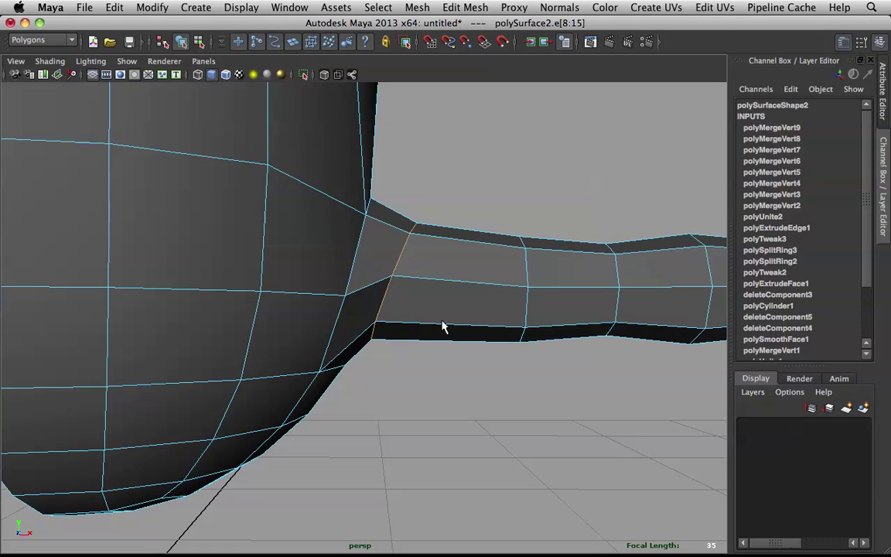
{"action": "middle_click_drag", "start_coordinate": [476, 267], "coordinate": [449, 267]}
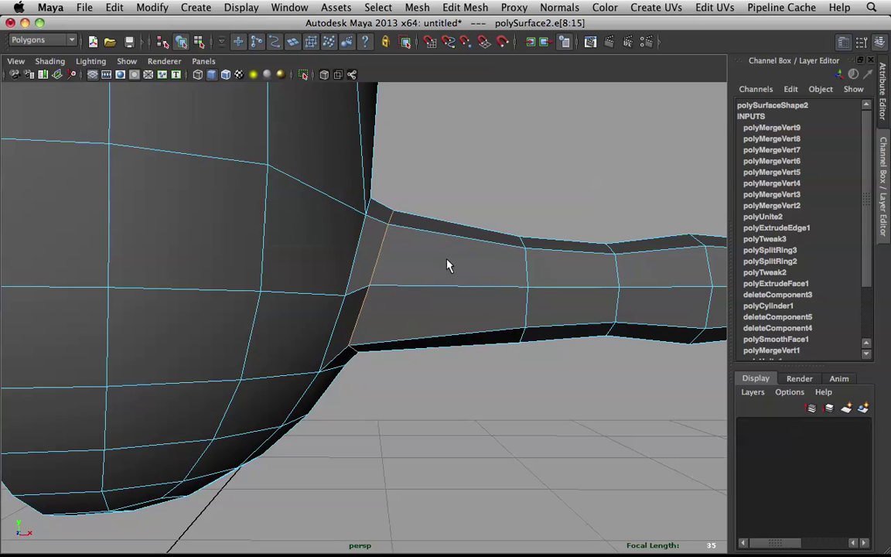
- Insert an edge loop around the arm just outside the shoulder loop using the Insert Edge Loop Tool
{"action": "scroll", "coordinate": [452, 265], "scroll_direction": "down", "scroll_amount": 5}
{"action": "left_click_drag", "start_coordinate": [456, 267], "coordinate": [402, 286], "text": "alt"}
{"action": "right_click_drag", "start_coordinate": [400, 285], "coordinate": [461, 259]}
{"action": "left_click_drag", "start_coordinate": [380, 283], "coordinate": [430, 279], "text": "alt"}
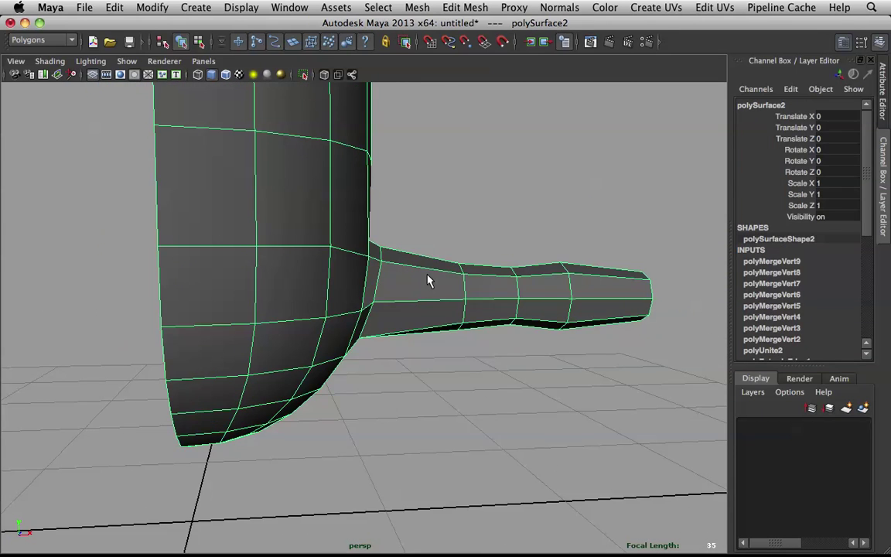
{"action": "right_click_drag", "start_coordinate": [429, 278], "coordinate": [315, 293], "text": "shift"}
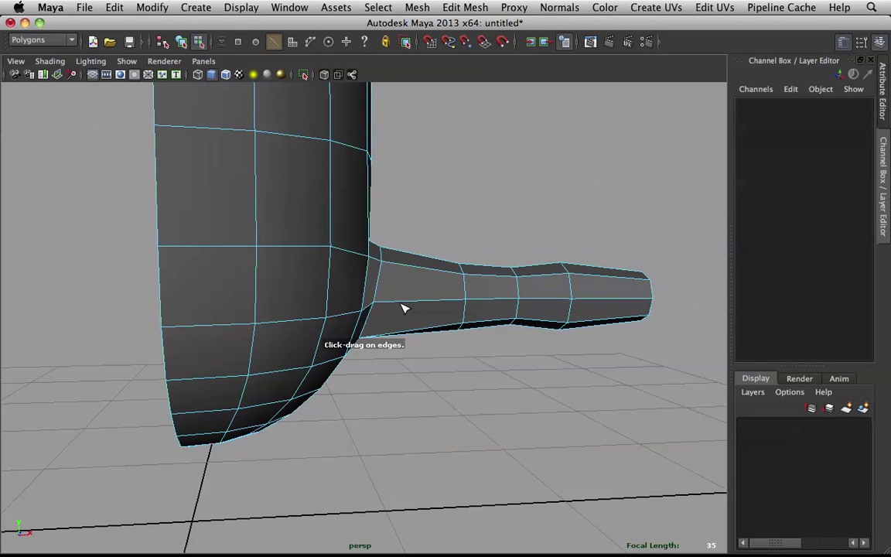
{"action": "left_click_drag", "start_coordinate": [401, 304], "coordinate": [325, 288]}
{"action": "key", "text": "r"}
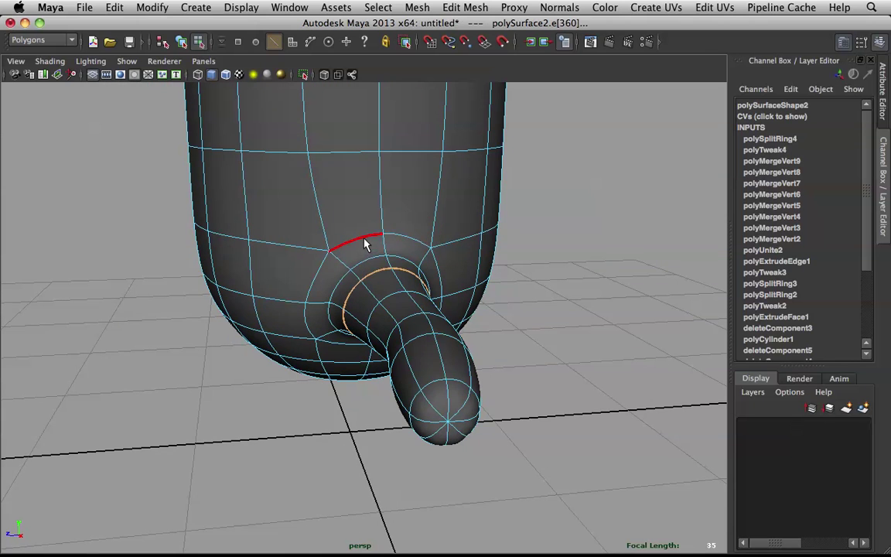
- Return to object mode, deselect the mesh and inspect the smoothed arm-to-body transition from several angles
{"action": "left_click", "coordinate": [368, 241]}
{"action": "left_click_drag", "start_coordinate": [368, 242], "coordinate": [414, 249], "text": "alt"}
{"action": "left_click", "coordinate": [312, 268]}
{"action": "right_click_drag", "start_coordinate": [312, 268], "coordinate": [454, 207]}
{"action": "left_click", "coordinate": [457, 209]}
{"action": "scroll", "coordinate": [464, 216], "scroll_direction": "down", "scroll_amount": 4}
{"action": "left_click_drag", "start_coordinate": [464, 224], "coordinate": [452, 240], "text": "alt"}
{"action": "scroll", "coordinate": [452, 240], "scroll_direction": "down", "scroll_amount": 3}
{"action": "middle_click_drag", "start_coordinate": [442, 241], "coordinate": [461, 280], "text": "alt"}
{"action": "left_click_drag", "start_coordinate": [462, 281], "coordinate": [465, 243], "text": "alt"}
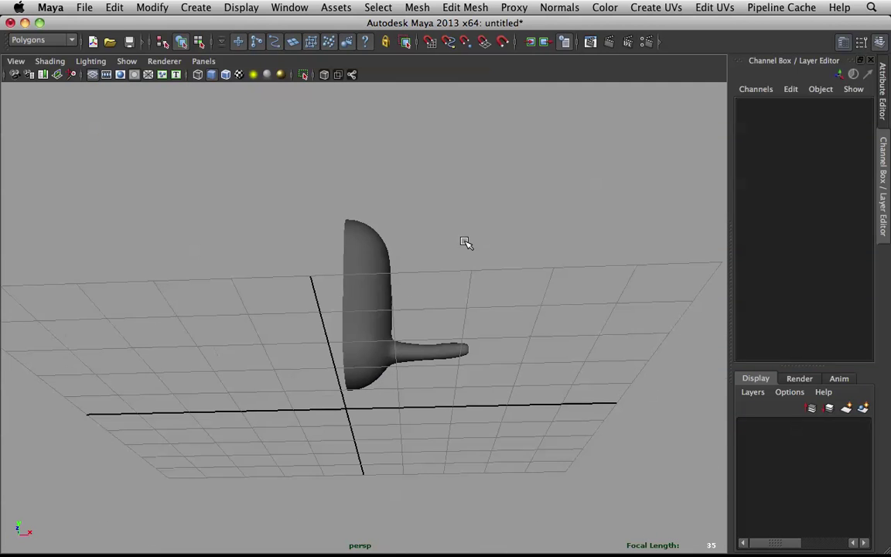
{"action": "left_click_drag", "start_coordinate": [437, 298], "coordinate": [410, 346], "text": "alt"}
{"action": "scroll", "coordinate": [433, 347], "scroll_direction": "up", "scroll_amount": 5}
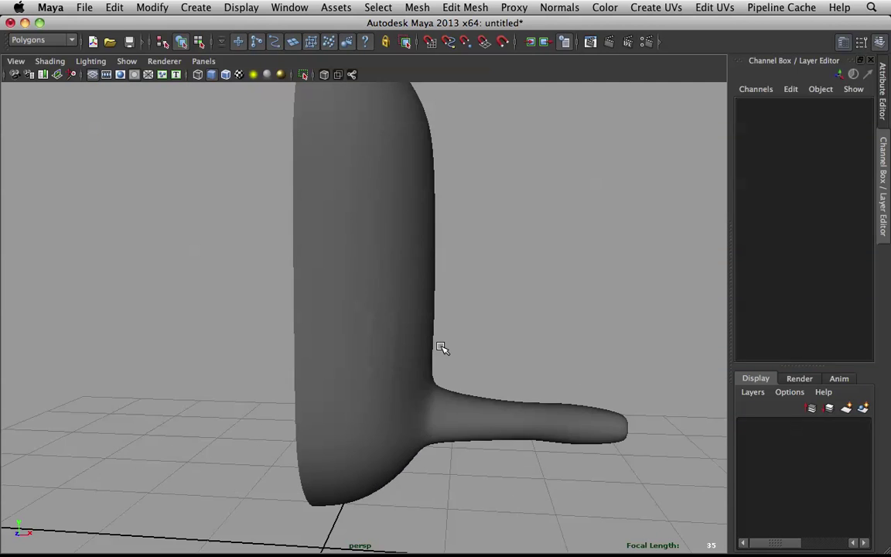
{"action": "left_click_drag", "start_coordinate": [453, 433], "coordinate": [424, 449], "text": "alt"}
- Insert another edge loop farther out on the arm's first segment and adjust the inner loop beside it on the unsmoothed mesh
{"action": "left_click", "coordinate": [414, 410]}
{"action": "scroll", "coordinate": [418, 412], "scroll_direction": "up", "scroll_amount": 4}
{"action": "middle_click_drag", "start_coordinate": [387, 418], "coordinate": [384, 223], "text": "alt"}
{"action": "key", "text": "1"}
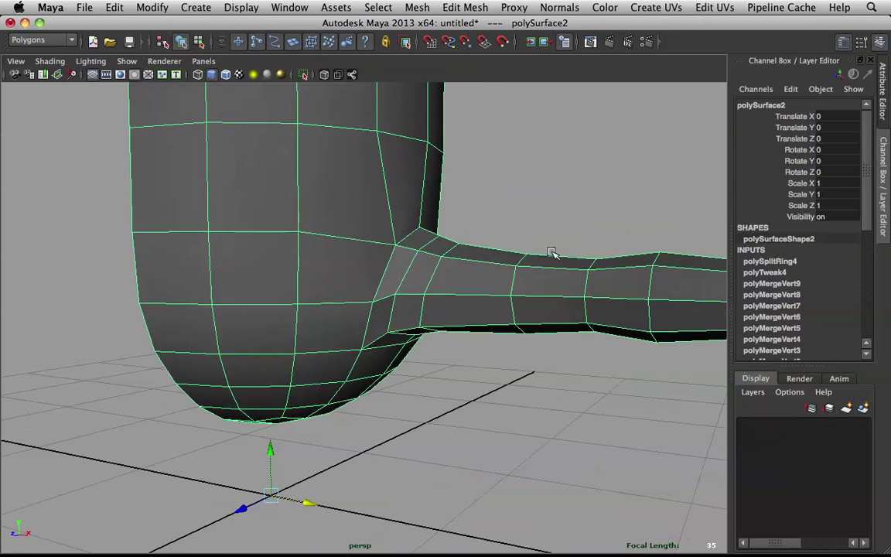
{"action": "left_click_drag", "start_coordinate": [487, 266], "coordinate": [428, 267], "text": "alt"}
{"action": "right_click_drag", "start_coordinate": [428, 267], "coordinate": [417, 294], "text": "shift"}
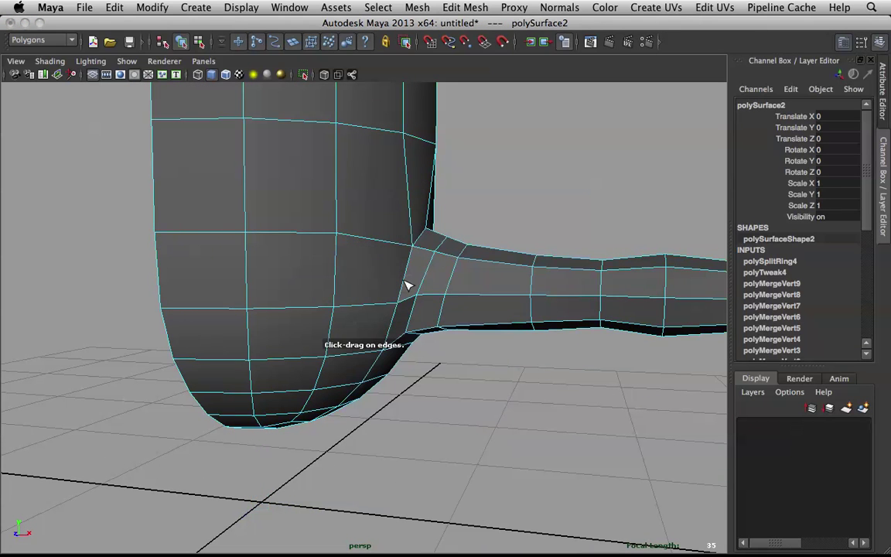
{"action": "left_click", "coordinate": [473, 297]}
{"action": "mouse_move", "coordinate": [474, 297]}
{"action": "left_mouse_down", "text": "alt"}
{"action": "mouse_move", "coordinate": [484, 290]}
{"action": "mouse_move", "coordinate": [477, 278]}
{"action": "mouse_move", "coordinate": [464, 277]}
{"action": "mouse_move", "coordinate": [459, 287]}
{"action": "left_mouse_up", "text": "alt"}
{"action": "key", "text": "r"}
{"action": "key", "text": "w"}
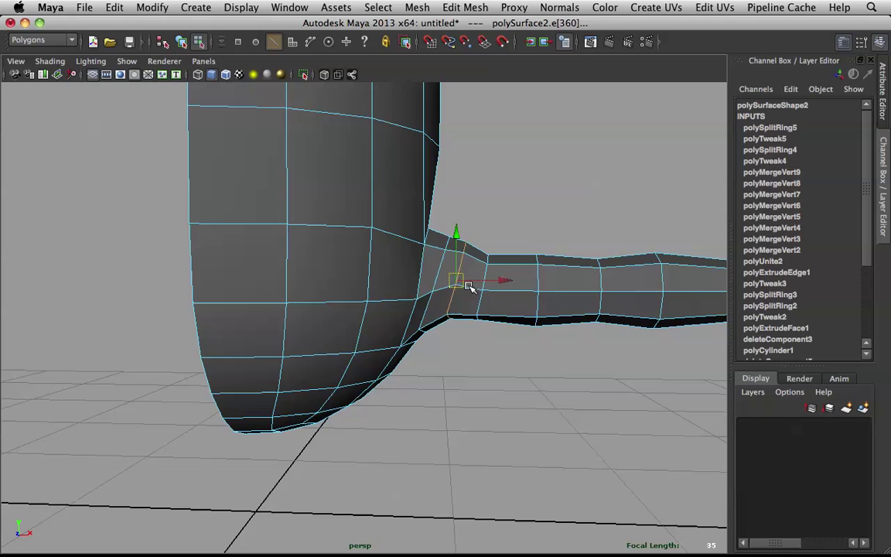
- Tilt the newly inserted arm edge loop to match the shoulder angle and nudge it slightly toward the body
{"action": "key", "text": "q"}
{"action": "key", "text": "e"}
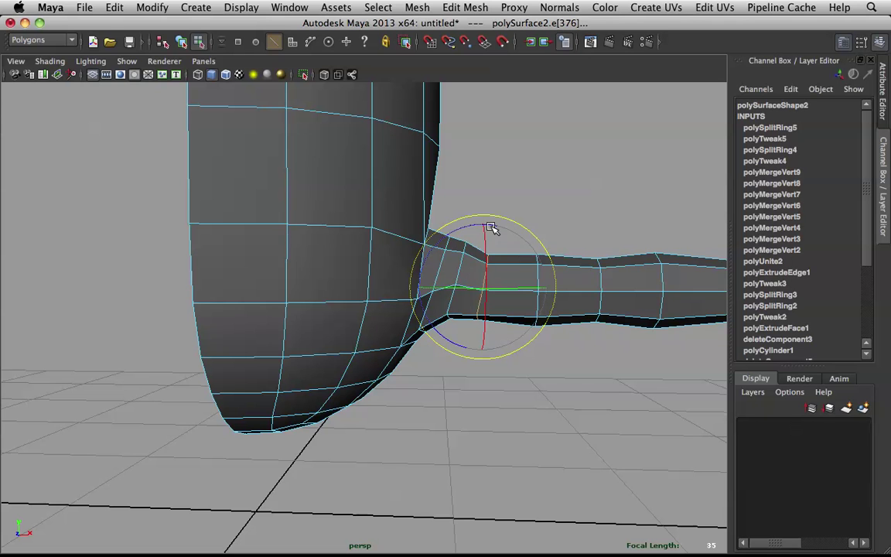
{"action": "key", "text": "w"}
{"action": "left_click_drag", "start_coordinate": [484, 289], "coordinate": [481, 287]}
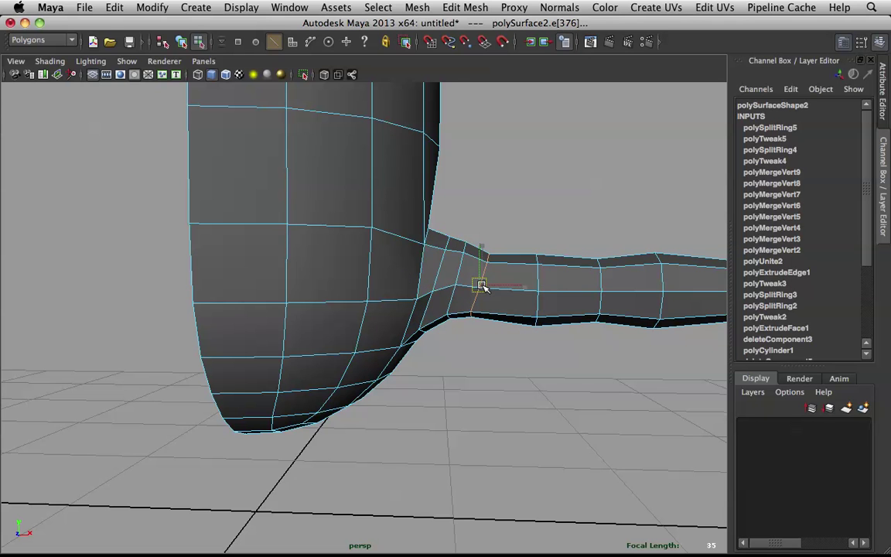
- Select the next edge loop along the arm, tilt it slightly and shift it toward the body with smooth preview on
{"action": "double_click", "coordinate": [538, 272]}
{"action": "key", "text": "4"}
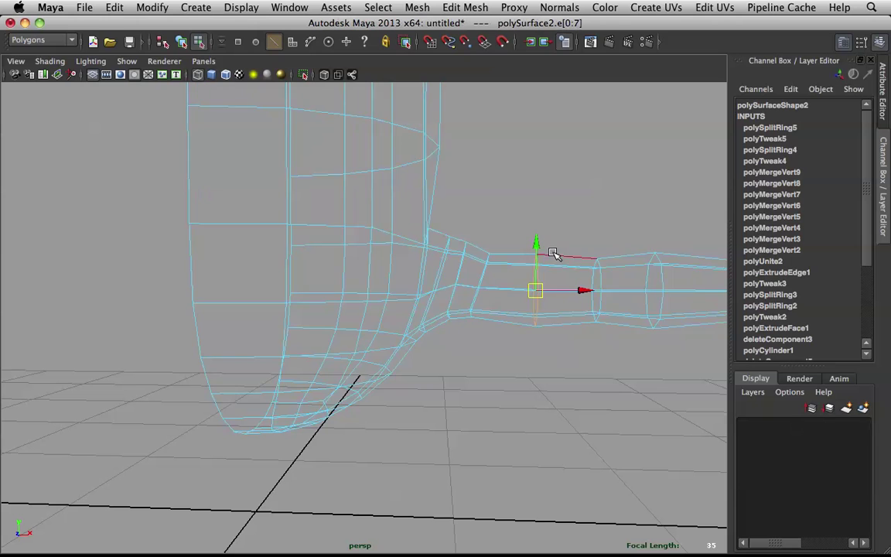
{"action": "key", "text": "5"}
{"action": "key", "text": "e"}
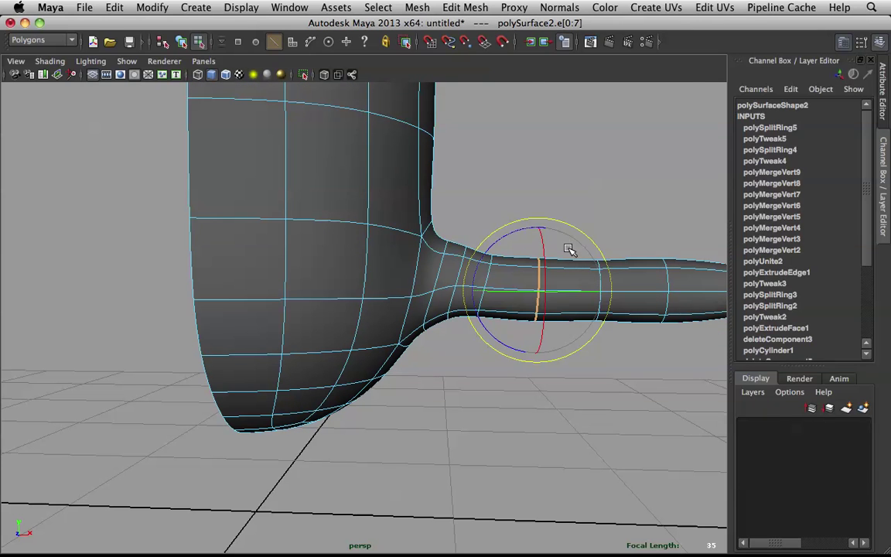
{"action": "left_click", "coordinate": [510, 231]}
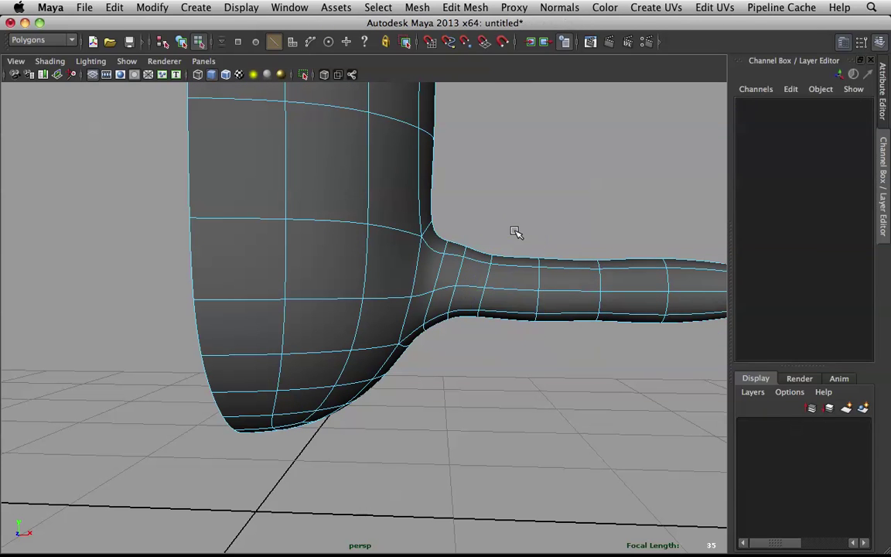
{"action": "key", "text": "z"}
{"action": "key", "text": "w"}
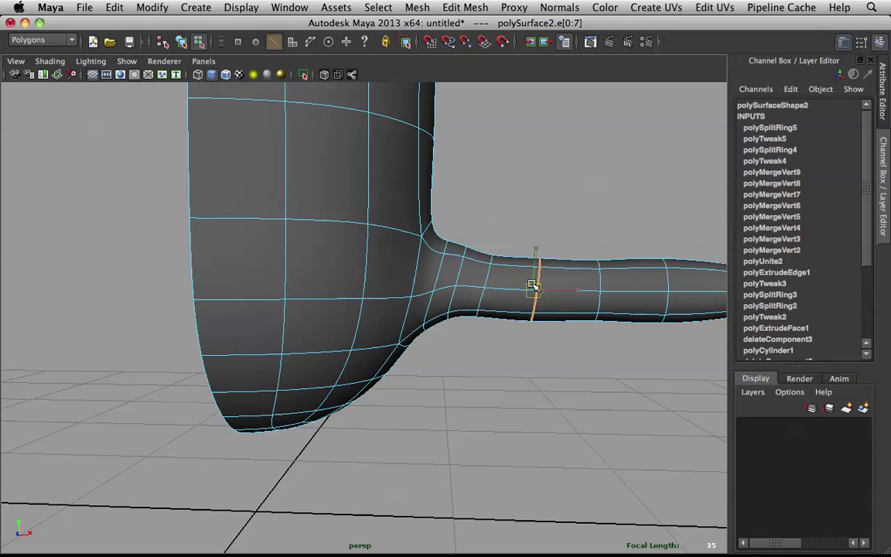
- Select the two following edge loops toward the hand in turn and shift them slightly toward the body to even the spacing
{"action": "key", "text": "q"}
{"action": "left_click_drag", "start_coordinate": [563, 287], "coordinate": [511, 278], "text": "alt"}
{"action": "double_click", "coordinate": [519, 281]}
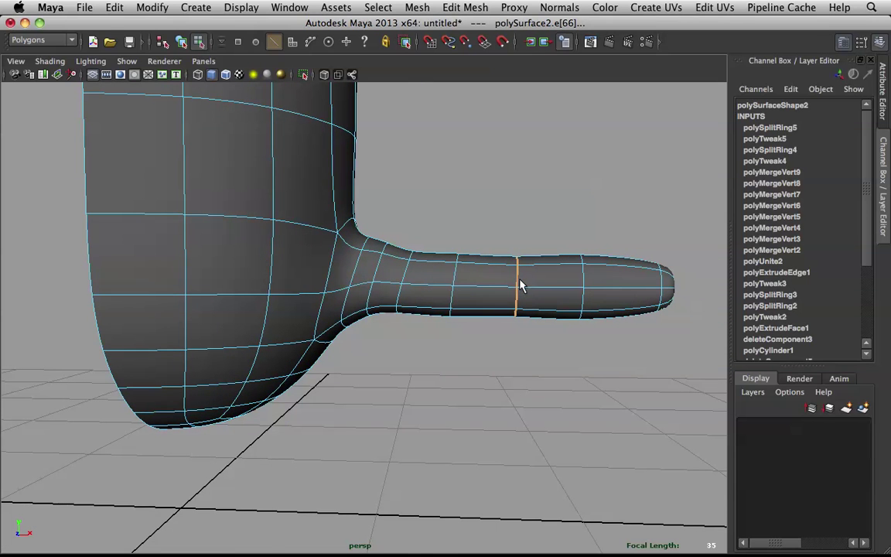
{"action": "key", "text": "q"}
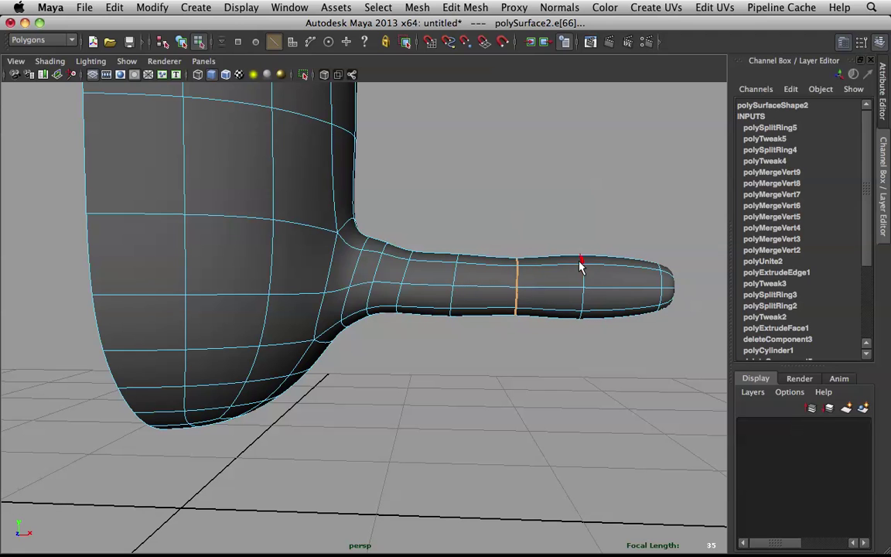
{"action": "double_click", "coordinate": [582, 273]}
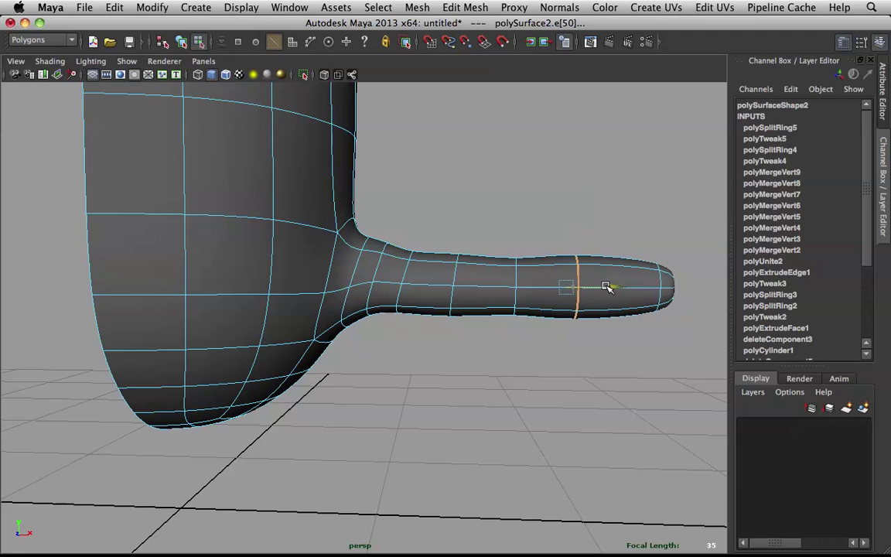
- Return to object mode and select the whole combined body and arm mesh
{"action": "left_click_drag", "start_coordinate": [609, 288], "coordinate": [497, 227], "text": "alt"}
{"action": "left_click_drag", "start_coordinate": [402, 272], "coordinate": [404, 278], "text": "alt"}
{"action": "key", "text": "q"}
{"action": "right_click_drag", "start_coordinate": [382, 277], "coordinate": [442, 249]}
{"action": "scroll", "coordinate": [440, 230], "scroll_direction": "down", "scroll_amount": 3}
{"action": "left_click_drag", "start_coordinate": [438, 234], "coordinate": [464, 259], "text": "alt"}
{"action": "left_click", "coordinate": [454, 299]}
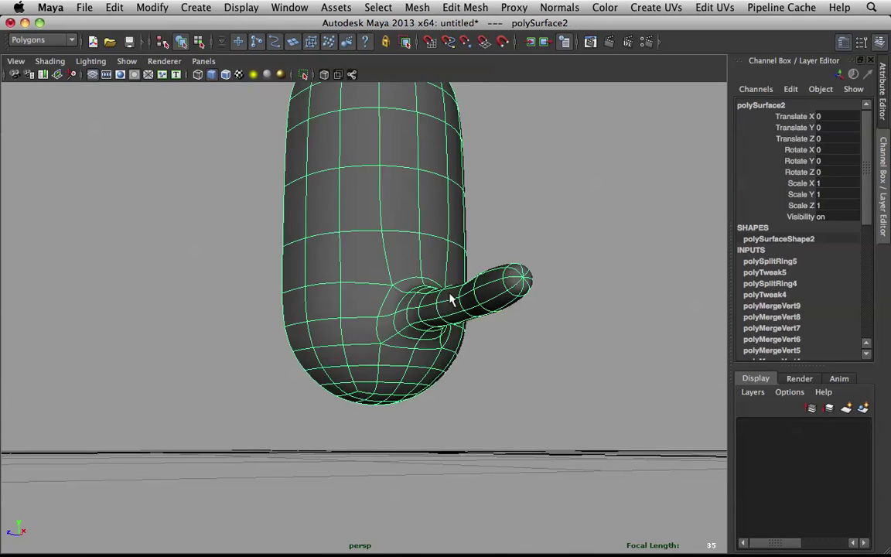
- Create a mirrored instance of the half body and arm with Duplicate Special, using an X scale of -1
{"action": "left_click_drag", "start_coordinate": [454, 299], "coordinate": [464, 326], "text": "alt"}
{"action": "scroll", "coordinate": [523, 286], "scroll_direction": "down", "scroll_amount": 3}
{"action": "left_click", "coordinate": [536, 272]}
{"action": "left_click_drag", "start_coordinate": [386, 316], "coordinate": [416, 315], "text": "alt"}
{"action": "left_click", "coordinate": [434, 291]}
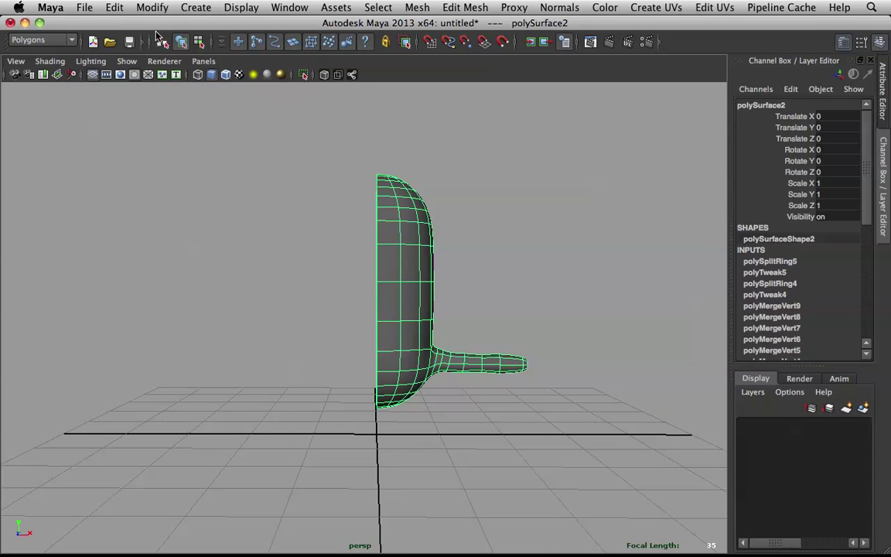
{"action": "left_click", "coordinate": [116, 9]}
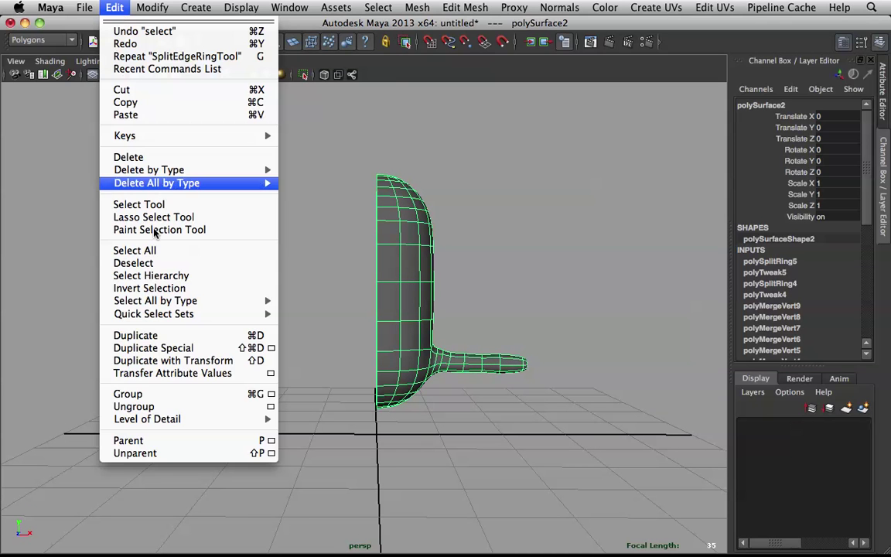
{"action": "left_click", "coordinate": [273, 350]}
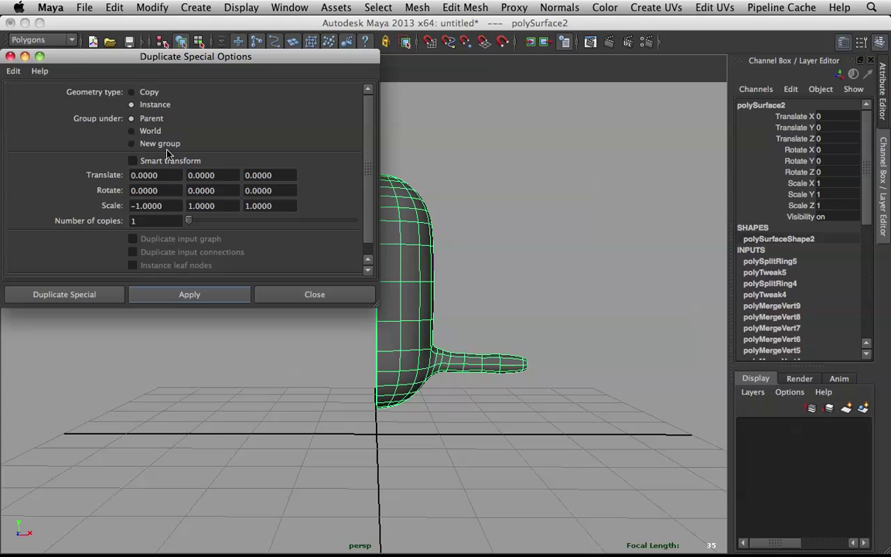
{"action": "left_click", "coordinate": [328, 296]}
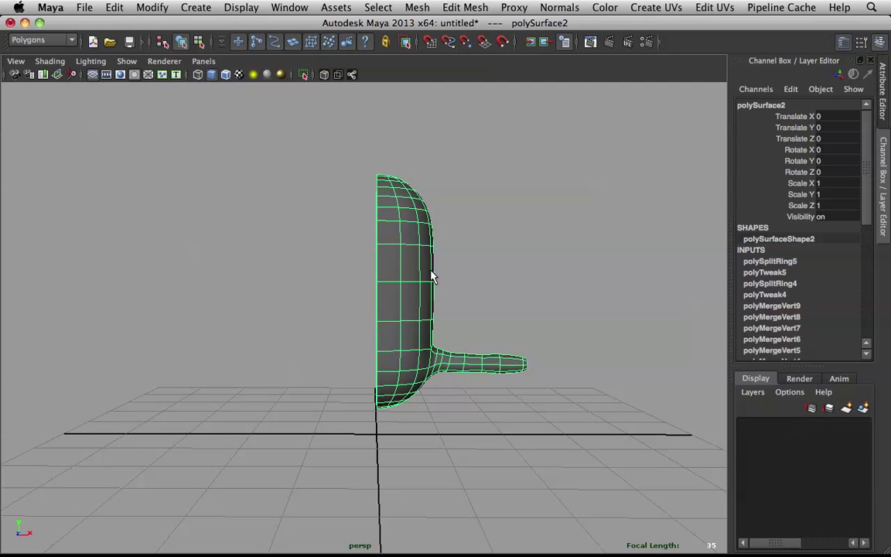
{"action": "key", "text": "ctrl+shift+d"}
{"action": "left_click", "coordinate": [483, 270]}
- Examine the mirrored body and both arms from several angles to check the overall shape and shoulders
{"action": "scroll", "coordinate": [484, 270], "scroll_direction": "down", "scroll_amount": 3}
{"action": "left_click_drag", "start_coordinate": [484, 270], "coordinate": [457, 312], "text": "alt"}
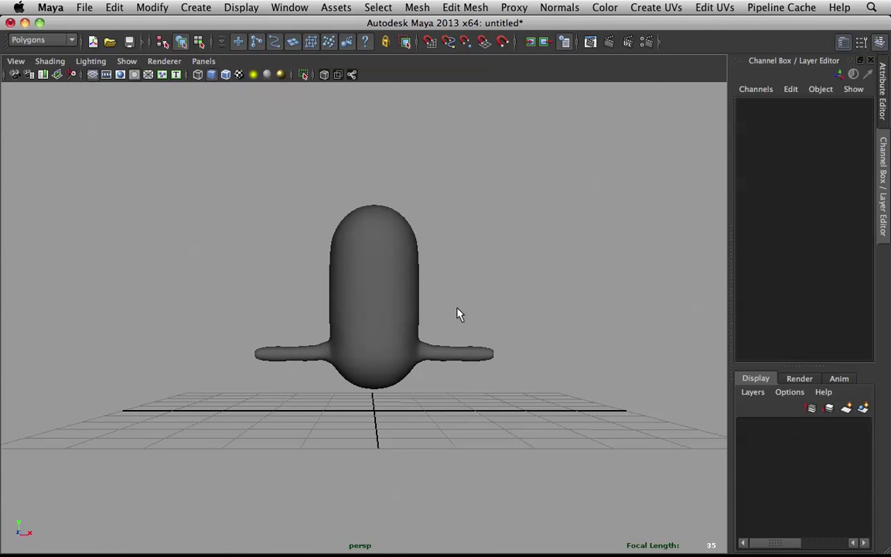
{"action": "right_click_drag", "start_coordinate": [457, 313], "coordinate": [513, 341], "text": "alt"}
{"action": "middle_click_drag", "start_coordinate": [513, 340], "coordinate": [281, 239], "text": "alt"}
{"action": "left_click_drag", "start_coordinate": [280, 239], "coordinate": [399, 329], "text": "alt"}
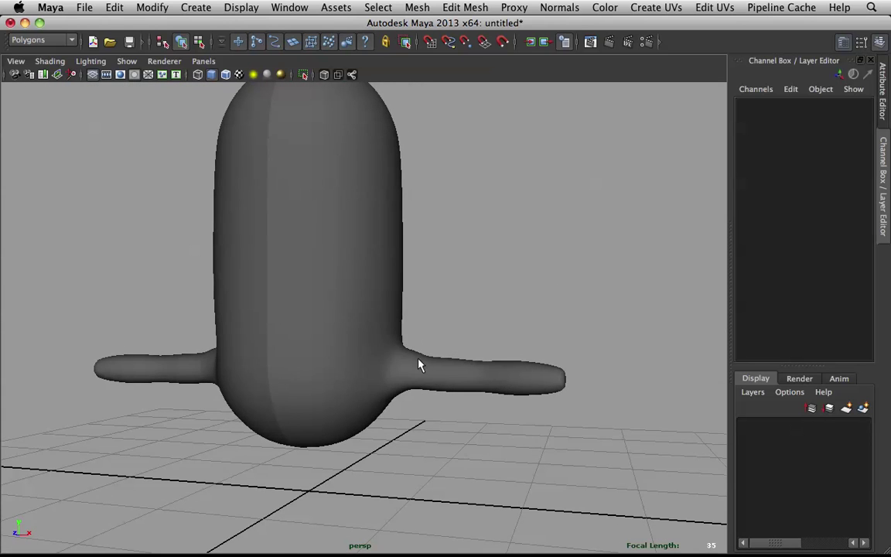
{"action": "left_click_drag", "start_coordinate": [418, 365], "coordinate": [461, 366], "text": "alt"}
{"action": "scroll", "coordinate": [463, 360], "scroll_direction": "down", "scroll_amount": 4}
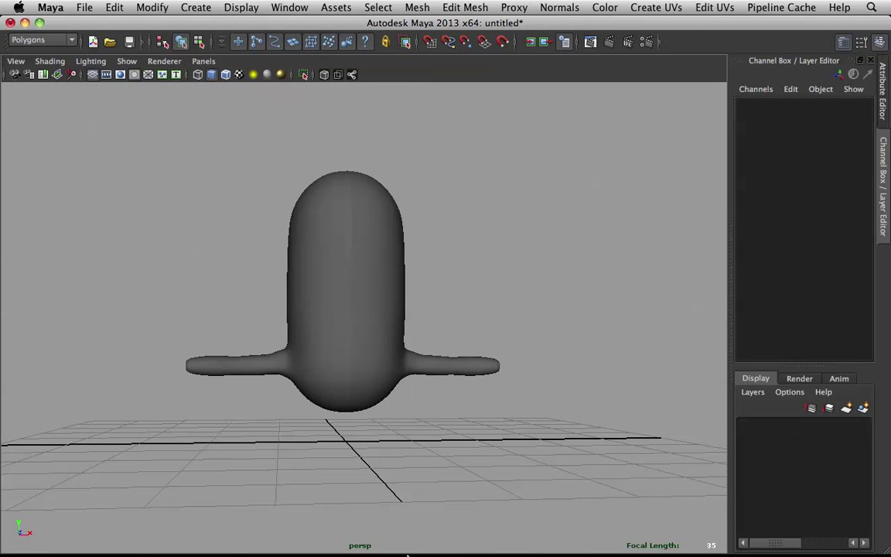
- Switch to Chrome and examine the arms and shoulders of both characters in the despicable_me_2_minions reference image
{"action": "mouse_move", "coordinate": [407, 554]}
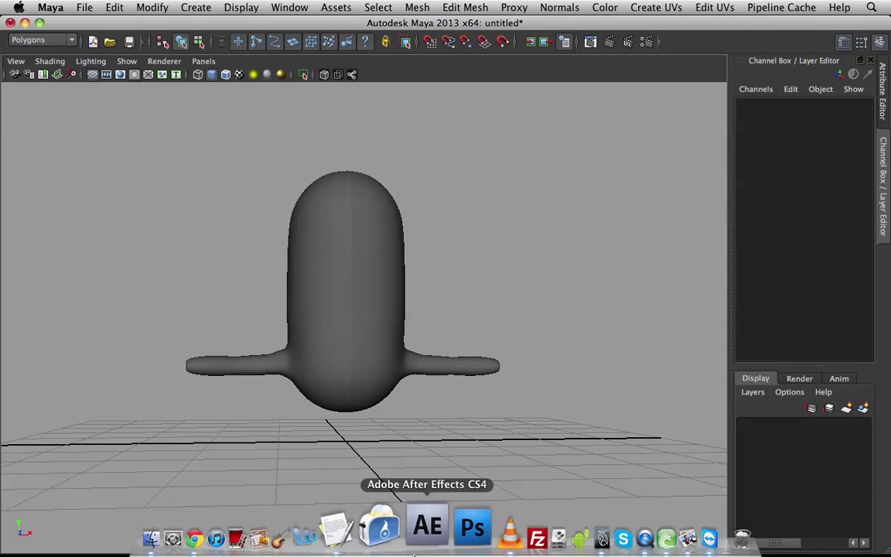
{"action": "left_click", "coordinate": [254, 537]}
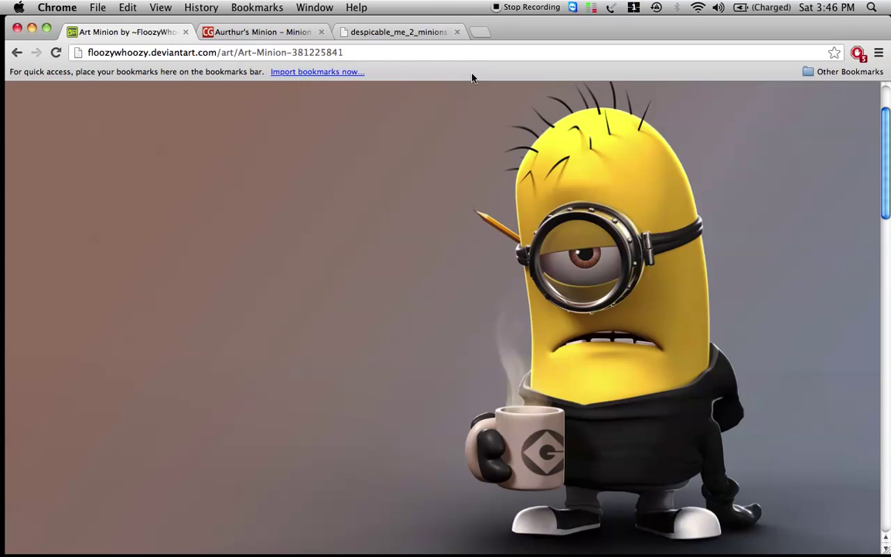
{"action": "left_click", "coordinate": [395, 32]}
{"action": "scroll", "coordinate": [590, 382], "scroll_direction": "down", "scroll_amount": 5}
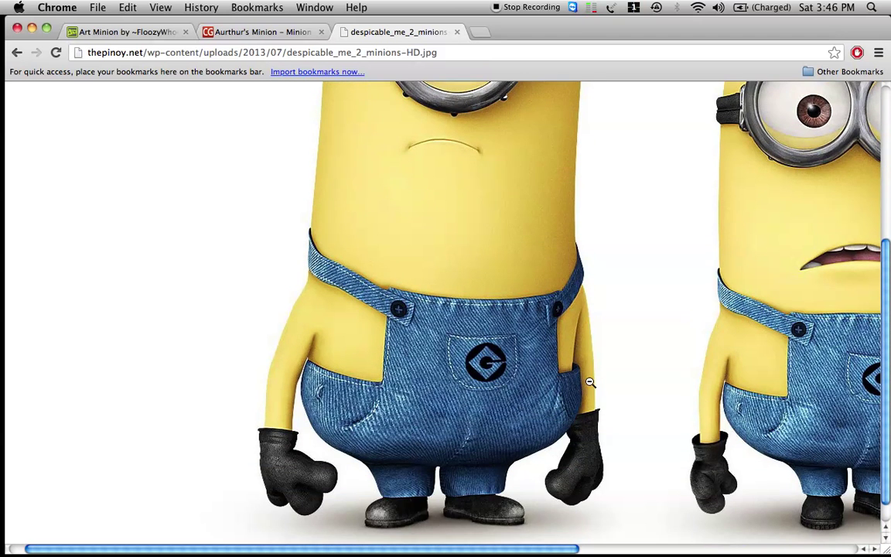
{"action": "scroll", "coordinate": [569, 326], "scroll_direction": "up", "scroll_amount": 3}
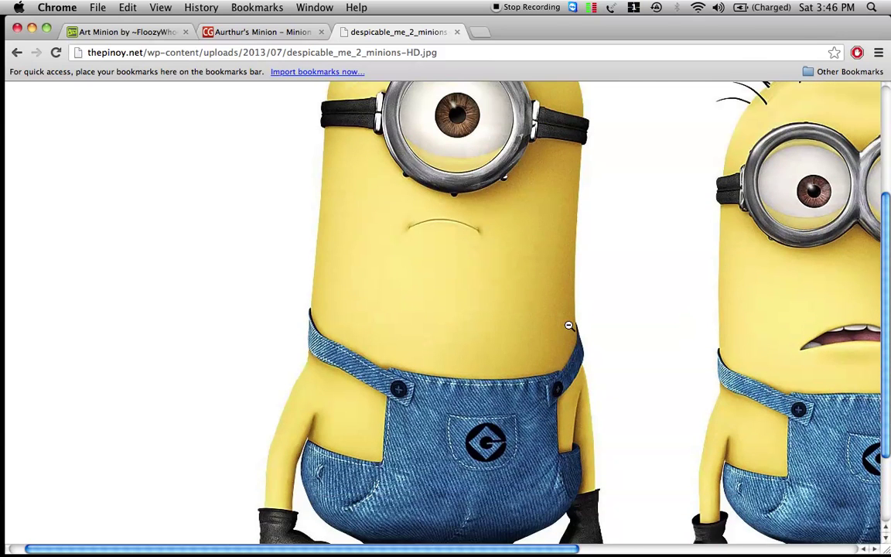
{"action": "key", "text": "super+minus"}
{"action": "key", "text": "super+minus"}
{"action": "key", "text": "super+minus"}
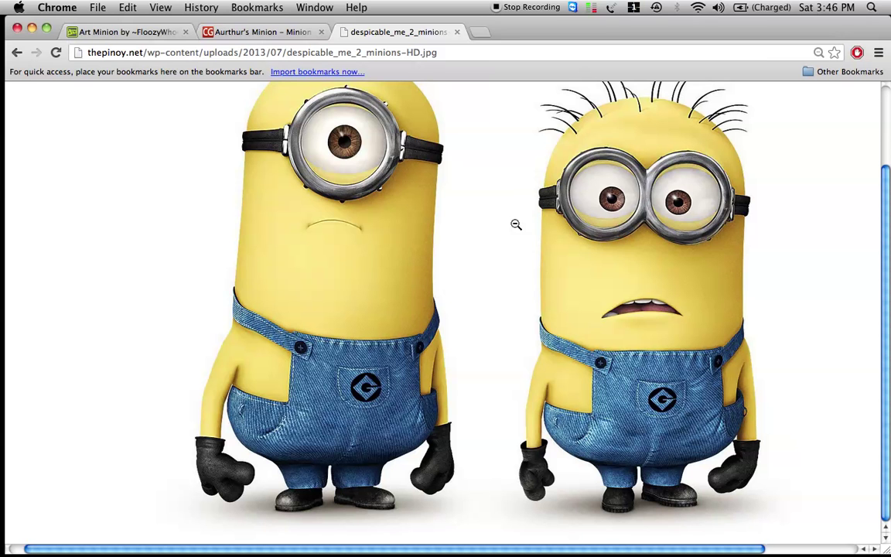
{"action": "left_click", "coordinate": [519, 271]}
{"action": "left_click", "coordinate": [421, 251]}
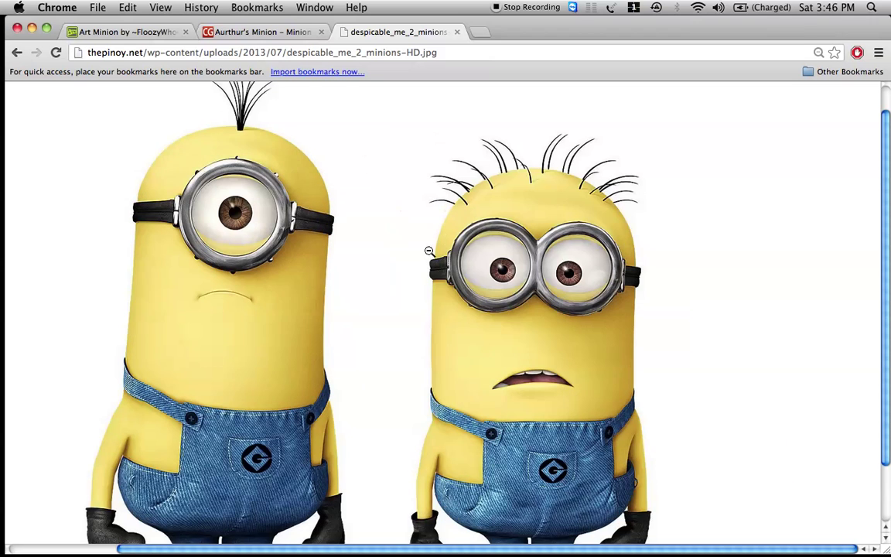
{"action": "scroll", "coordinate": [472, 280], "scroll_direction": "down", "scroll_amount": 3}
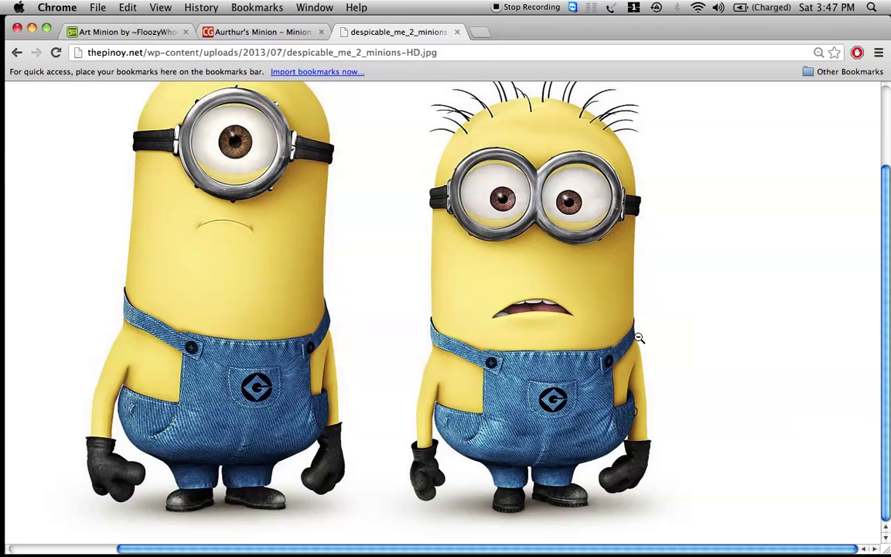
- Switch back to Maya and pull the face on top of the shoulder slightly up and outward with soft selection, ending in object mode
{"action": "mouse_move", "coordinate": [450, 551]}
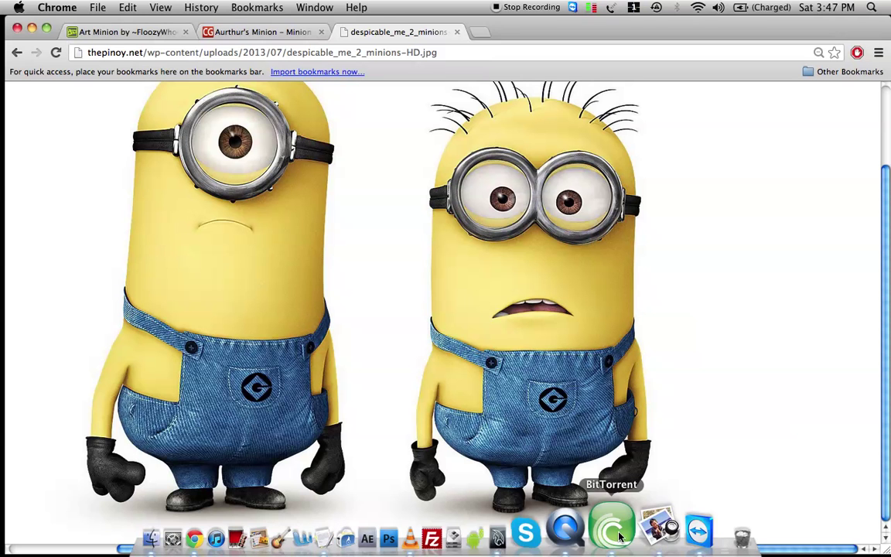
{"action": "left_click", "coordinate": [548, 534]}
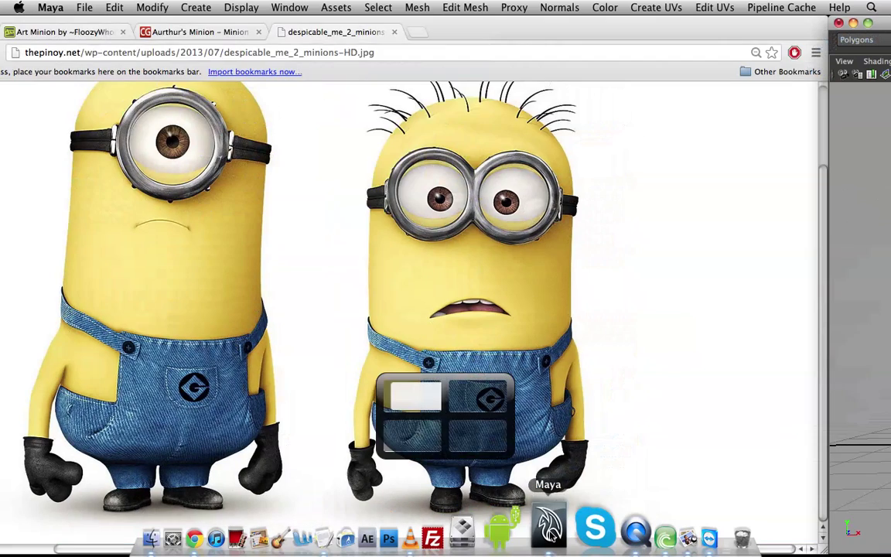
{"action": "left_click_drag", "start_coordinate": [539, 300], "coordinate": [496, 317], "text": "alt"}
{"action": "scroll", "coordinate": [486, 348], "scroll_direction": "up", "scroll_amount": 5}
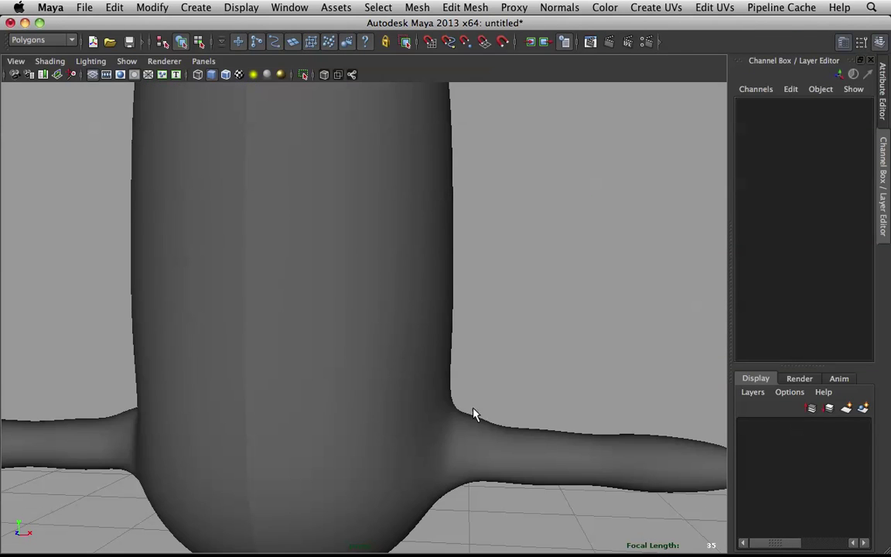
{"action": "left_click", "coordinate": [460, 416]}
{"action": "middle_click_drag", "start_coordinate": [456, 417], "coordinate": [471, 336], "text": "alt"}
{"action": "right_click_drag", "start_coordinate": [466, 329], "coordinate": [463, 346]}
{"action": "left_click", "coordinate": [484, 323]}
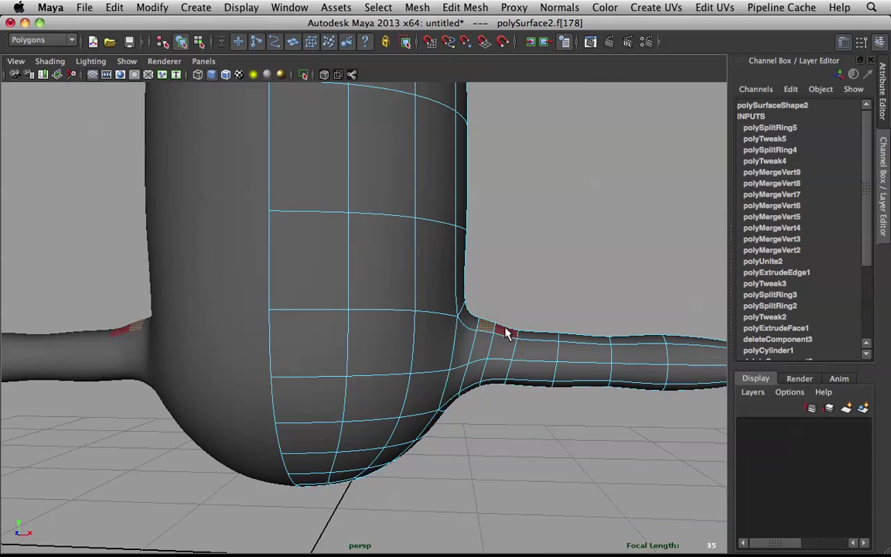
{"action": "key", "text": "b"}
{"action": "key", "text": "w"}
{"action": "left_click_drag", "start_coordinate": [489, 323], "coordinate": [496, 316]}
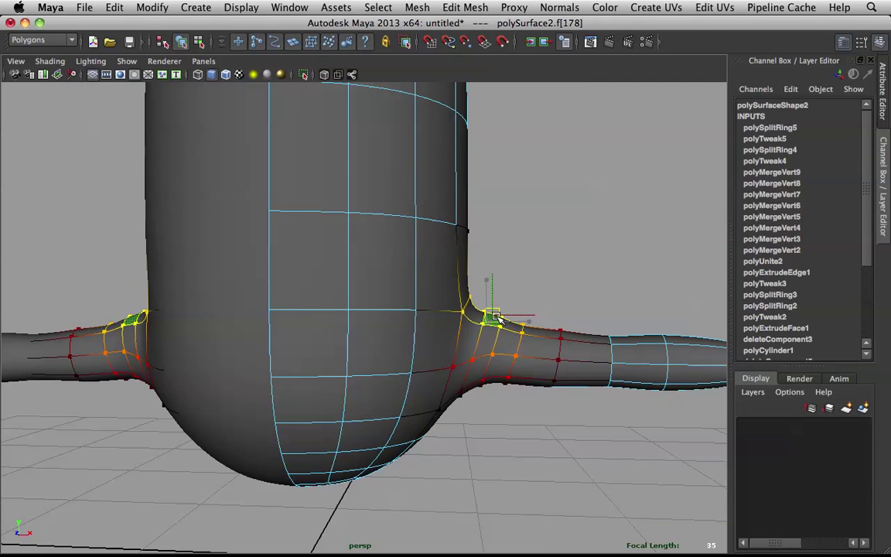
{"action": "right_click_drag", "start_coordinate": [462, 314], "coordinate": [526, 283]}
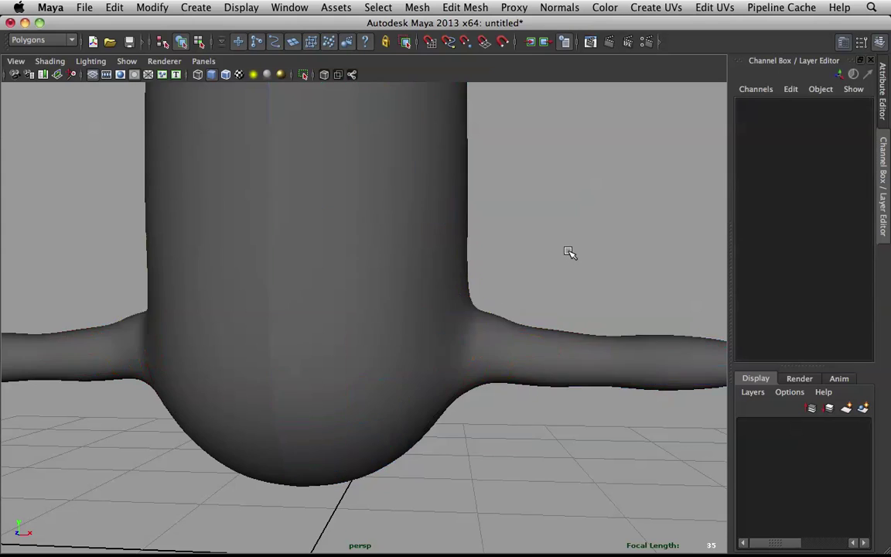
- Select the horizontal edge loop around the middle of the mirrored half body and adjust it slightly with soft selection on
{"action": "scroll", "coordinate": [569, 252], "scroll_direction": "down", "scroll_amount": 5}
{"action": "left_click_drag", "start_coordinate": [448, 297], "coordinate": [461, 298], "text": "alt"}
{"action": "scroll", "coordinate": [461, 299], "scroll_direction": "down", "scroll_amount": 6}
{"action": "left_click_drag", "start_coordinate": [396, 335], "coordinate": [541, 332], "text": "alt"}
{"action": "left_click", "coordinate": [442, 265]}
{"action": "right_click_drag", "start_coordinate": [442, 265], "coordinate": [421, 265], "text": "alt"}
{"action": "right_click_drag", "start_coordinate": [396, 225], "coordinate": [398, 193]}
{"action": "double_click", "coordinate": [400, 222]}
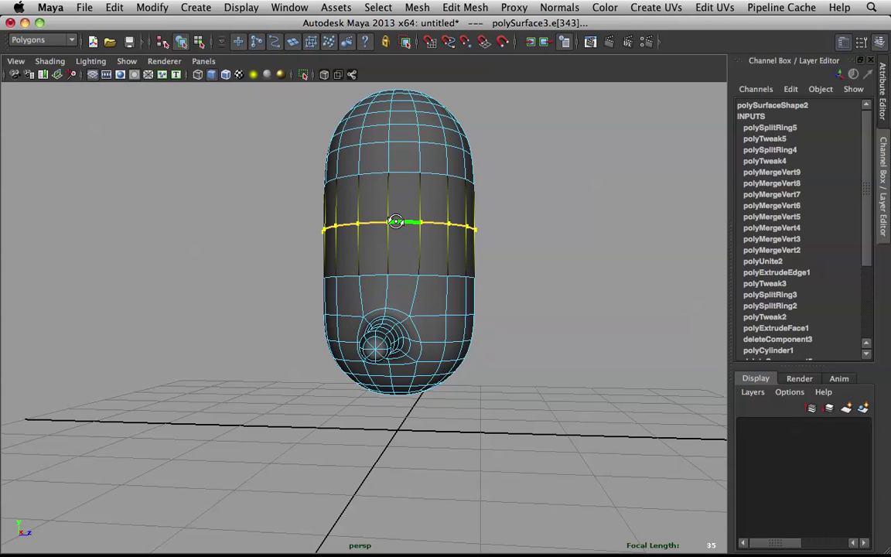
{"action": "left_click_drag", "start_coordinate": [397, 222], "coordinate": [428, 234], "text": "alt"}
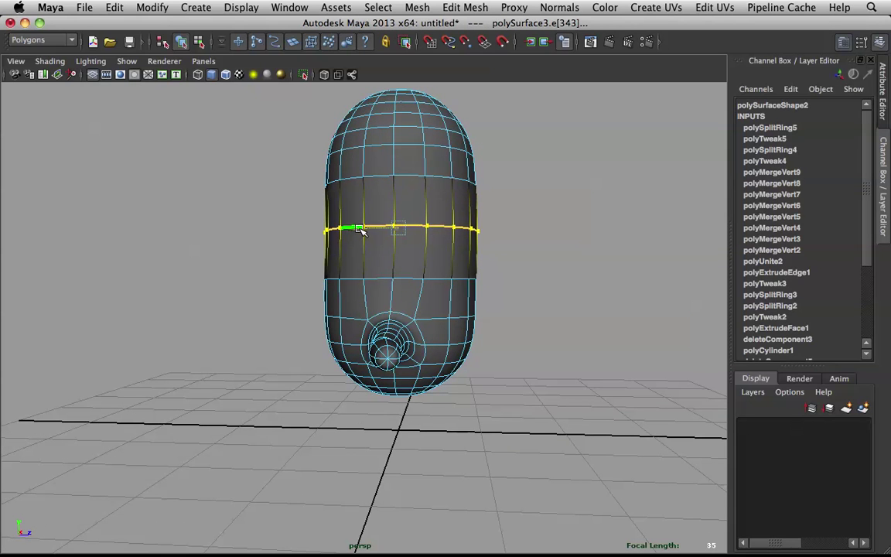
{"action": "key", "text": "w"}
{"action": "key", "text": "b"}
{"action": "middle_click_drag", "start_coordinate": [396, 198], "coordinate": [353, 228]}
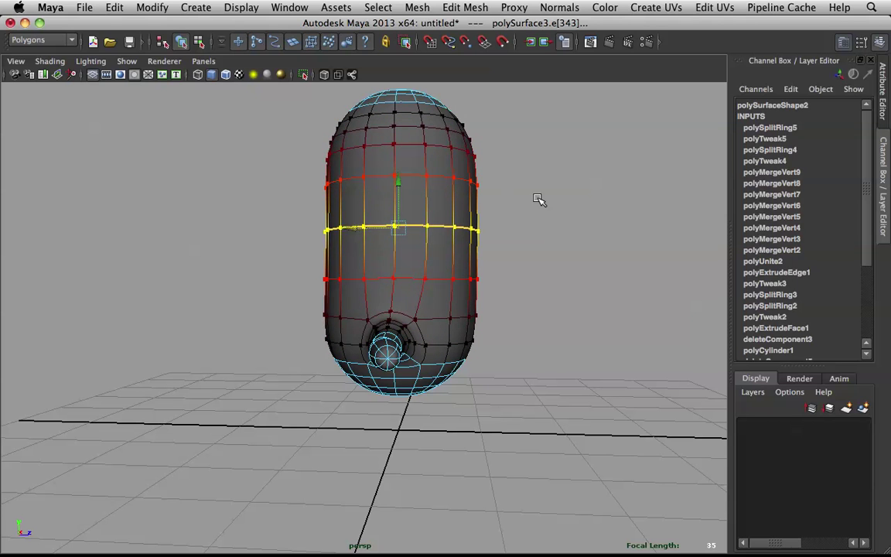
{"action": "left_click", "coordinate": [511, 197]}
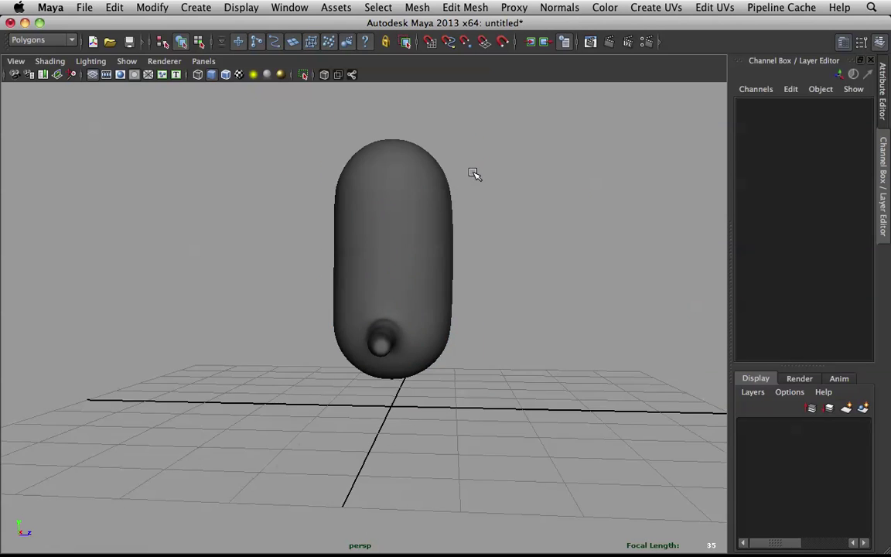
- Undo back to the selected mid-body edge loop and shift it slightly along Z
{"action": "left_click_drag", "start_coordinate": [474, 173], "coordinate": [457, 181], "text": "alt"}
{"action": "key", "text": "z"}
{"action": "key", "text": "z"}
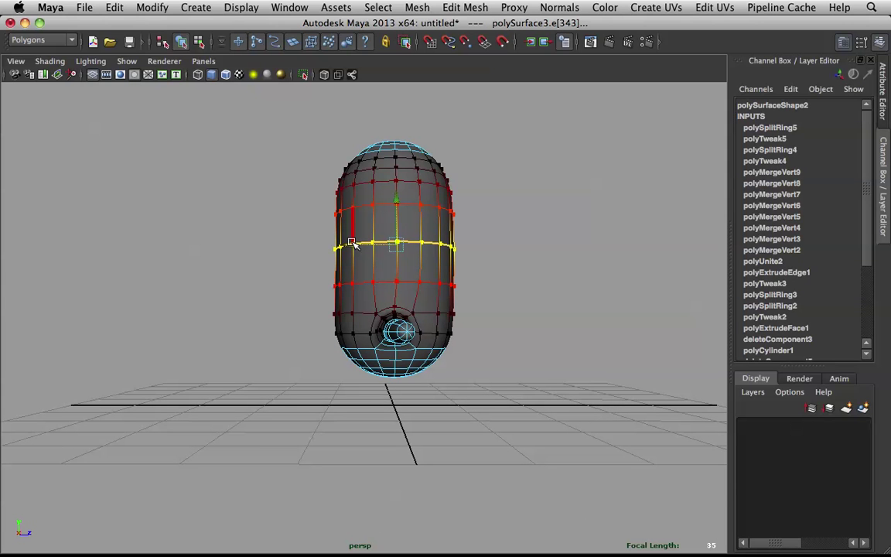
{"action": "left_click_drag", "start_coordinate": [352, 242], "coordinate": [354, 242]}
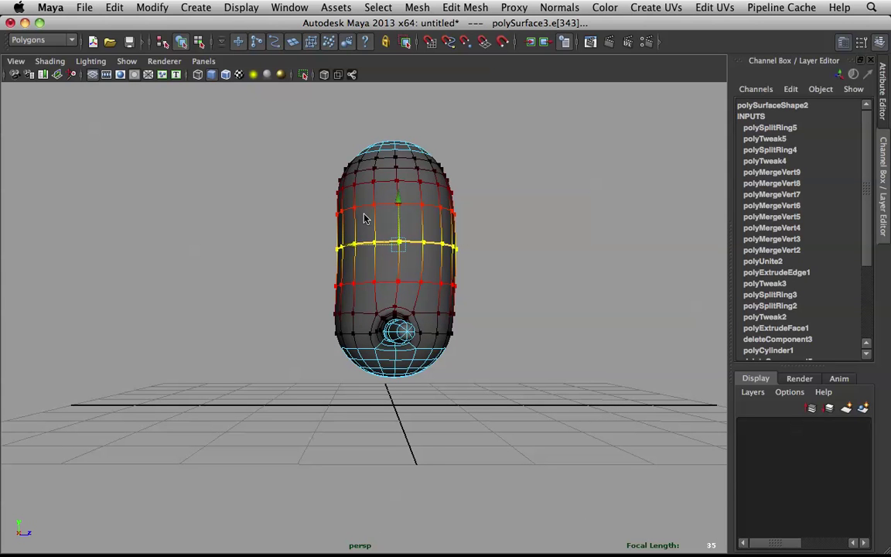
- Select all faces of the upper body, tilt them slightly with soft selection and return to object mode
{"action": "right_click_drag", "start_coordinate": [365, 219], "coordinate": [365, 255]}
{"action": "left_click_drag", "start_coordinate": [308, 114], "coordinate": [504, 216]}
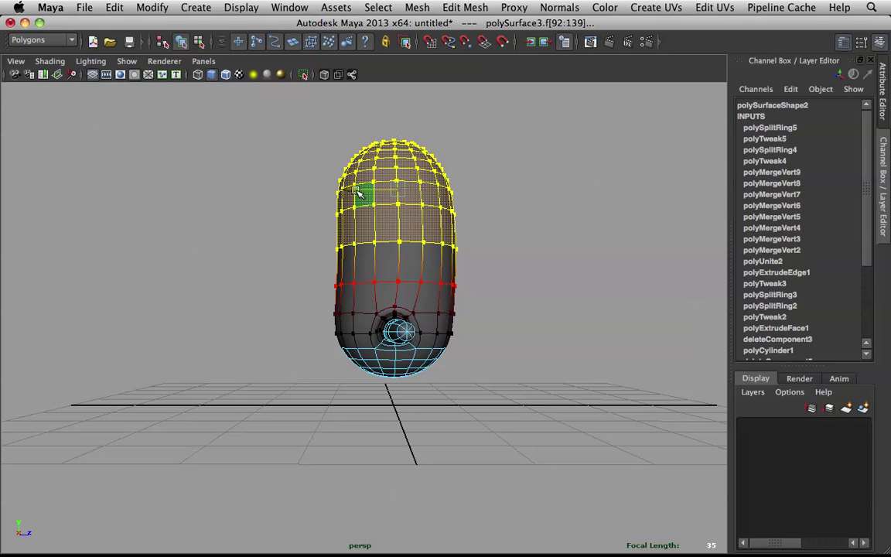
{"action": "key", "text": "e"}
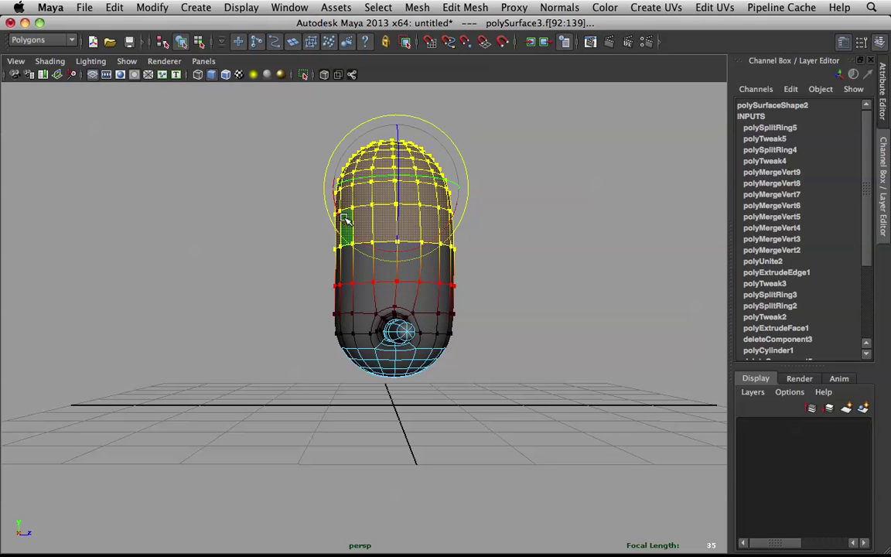
{"action": "left_click", "coordinate": [507, 198]}
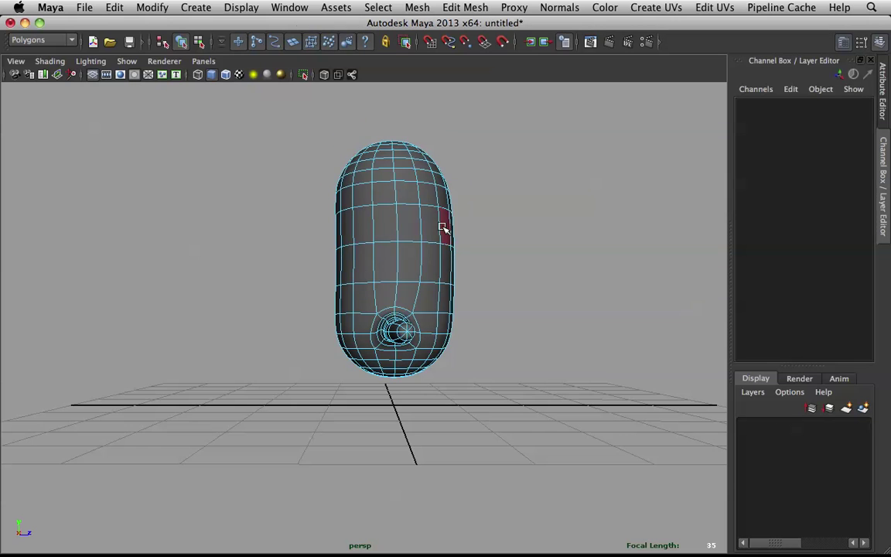
{"action": "right_click_drag", "start_coordinate": [400, 211], "coordinate": [448, 145]}
- Select all faces of the original body half and shift the body slightly to refine its lean
{"action": "left_click_drag", "start_coordinate": [492, 151], "coordinate": [352, 192], "text": "alt"}
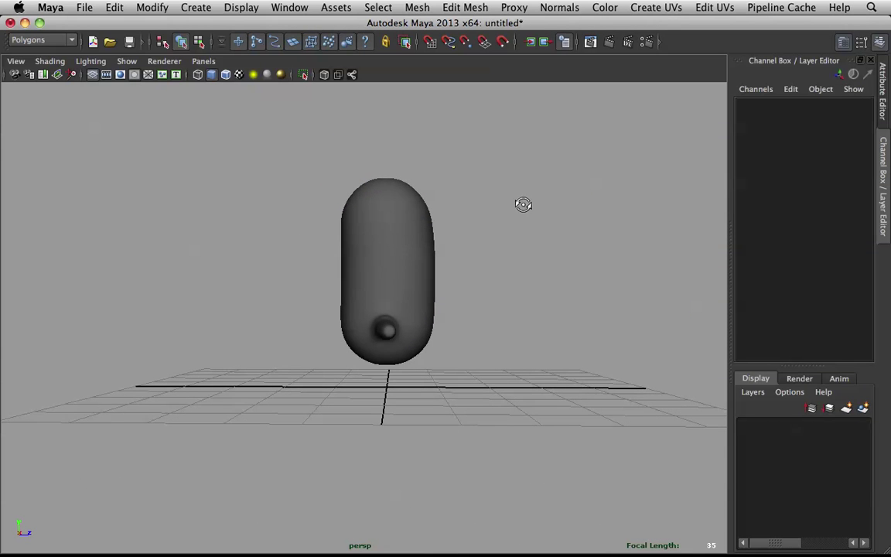
{"action": "left_click_drag", "start_coordinate": [523, 204], "coordinate": [231, 206], "text": "alt"}
{"action": "right_click_drag", "start_coordinate": [231, 207], "coordinate": [340, 241], "text": "alt"}
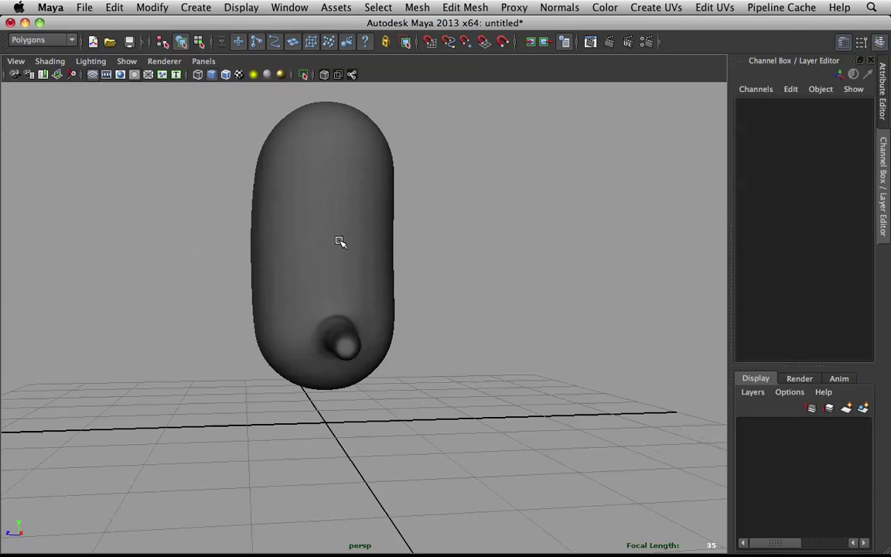
{"action": "left_click", "coordinate": [341, 242]}
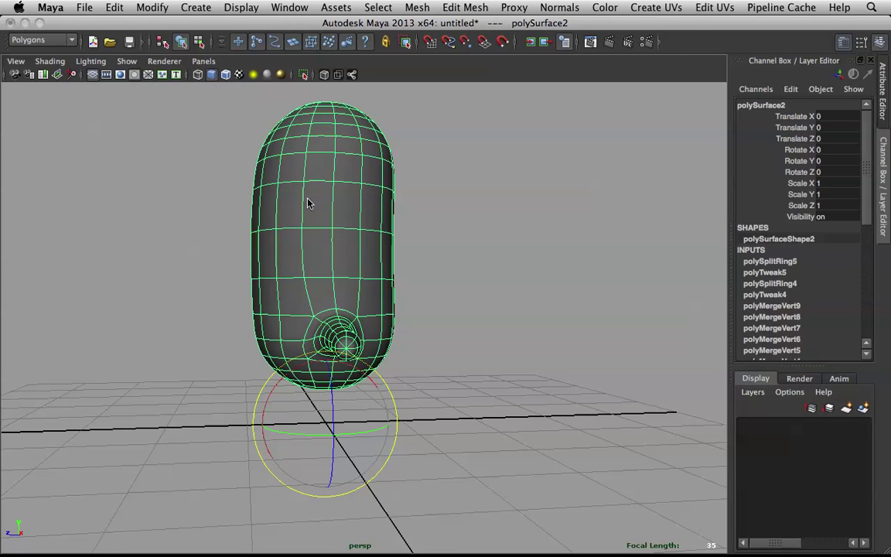
{"action": "right_click_drag", "start_coordinate": [308, 200], "coordinate": [311, 223]}
{"action": "double_click", "coordinate": [311, 222]}
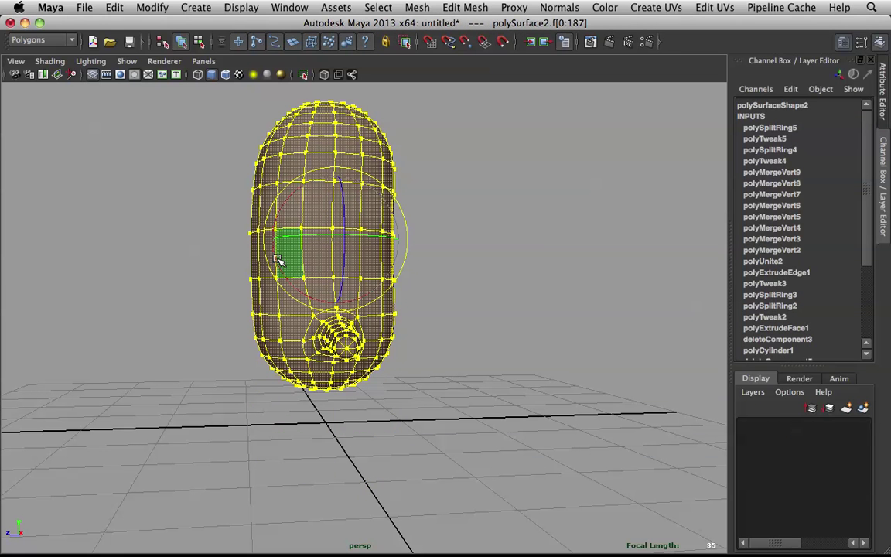
{"action": "key", "text": "w"}
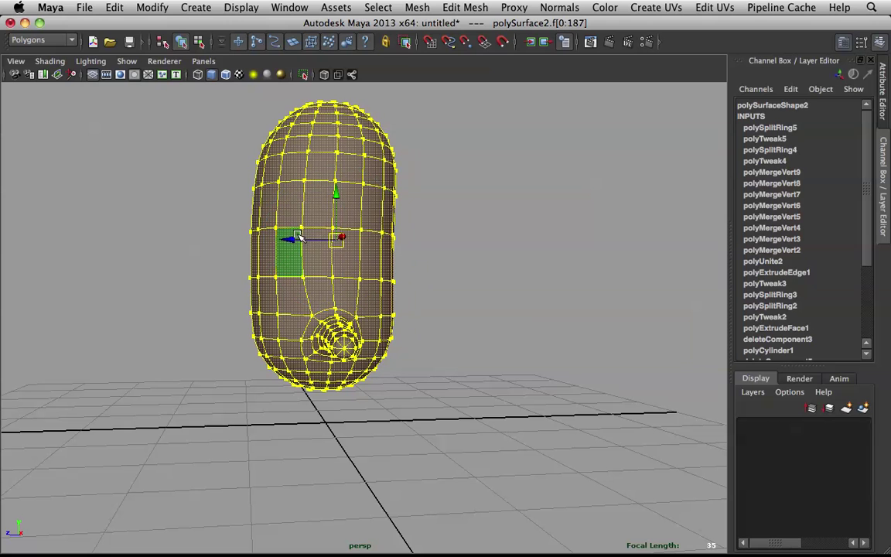
{"action": "left_click", "coordinate": [431, 202]}
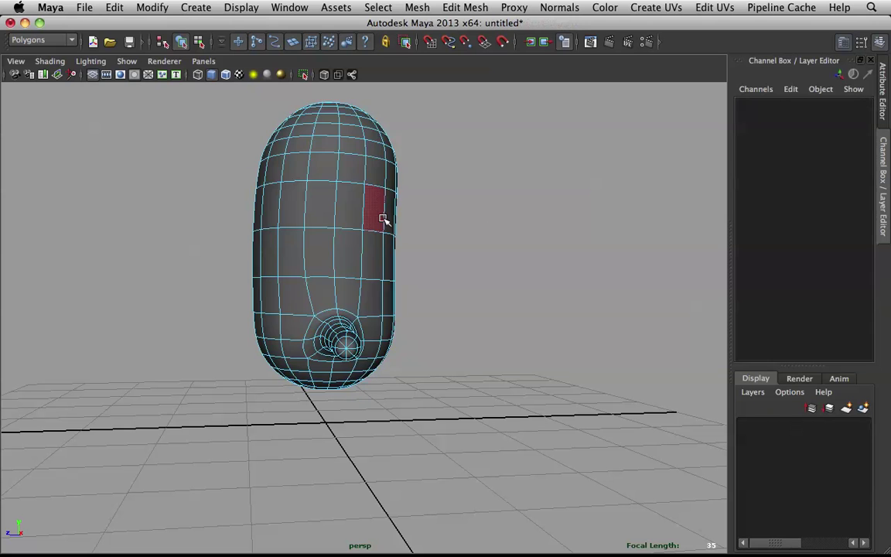
- Return to object mode, select the original body half and turn off its smooth mesh preview
{"action": "right_click_drag", "start_coordinate": [354, 209], "coordinate": [410, 194]}
{"action": "left_click_drag", "start_coordinate": [410, 193], "coordinate": [662, 167], "text": "alt"}
{"action": "right_click_drag", "start_coordinate": [573, 219], "coordinate": [411, 340], "text": "alt"}
{"action": "middle_click_drag", "start_coordinate": [400, 351], "coordinate": [438, 302], "text": "alt"}
{"action": "scroll", "coordinate": [448, 300], "scroll_direction": "up", "scroll_amount": 5}
{"action": "left_click_drag", "start_coordinate": [453, 299], "coordinate": [493, 278], "text": "alt"}
{"action": "left_click", "coordinate": [487, 272]}
{"action": "key", "text": "1"}
{"action": "scroll", "coordinate": [515, 265], "scroll_direction": "up", "scroll_amount": 3}
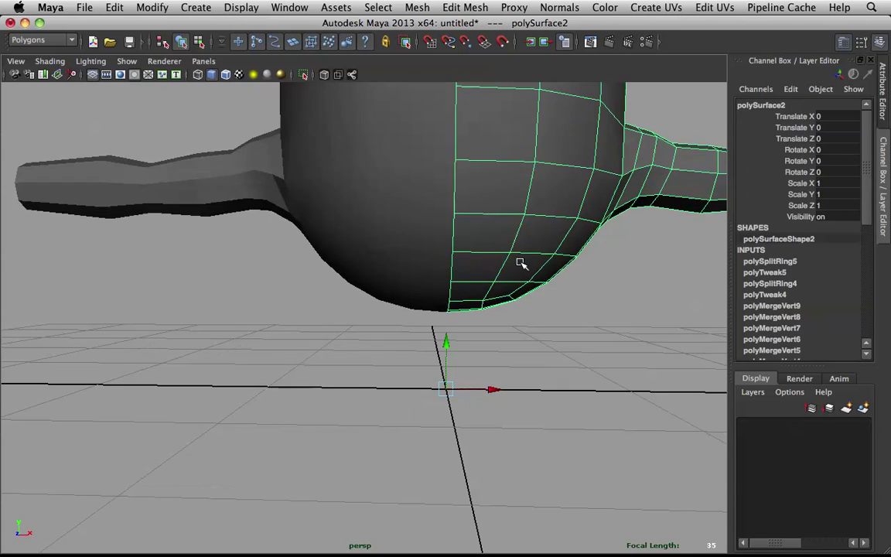
- Select the edge under the arm where it joins the body and turn soft selection off
{"action": "middle_click_drag", "start_coordinate": [623, 213], "coordinate": [394, 249], "text": "alt"}
{"action": "scroll", "coordinate": [414, 248], "scroll_direction": "up", "scroll_amount": 3}
{"action": "right_click", "coordinate": [356, 168]}
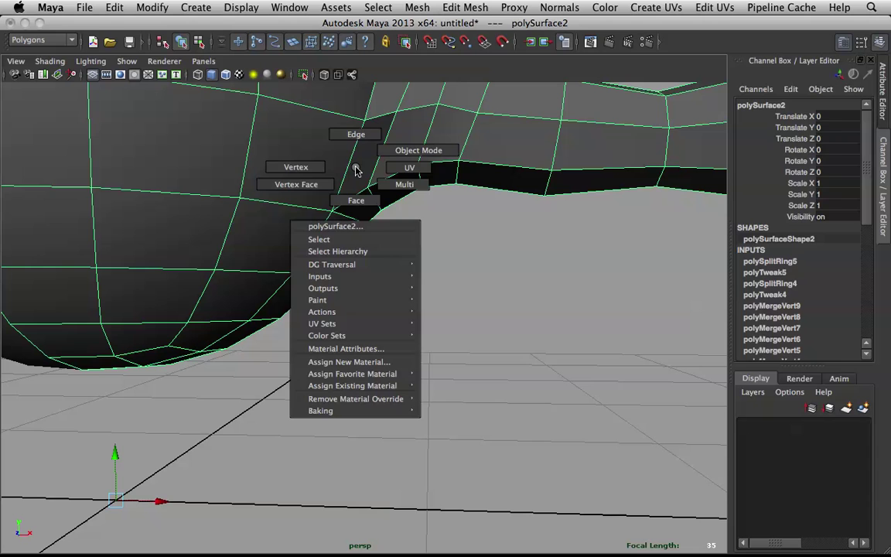
{"action": "right_click_drag", "start_coordinate": [356, 169], "coordinate": [373, 192]}
{"action": "left_click", "coordinate": [373, 225]}
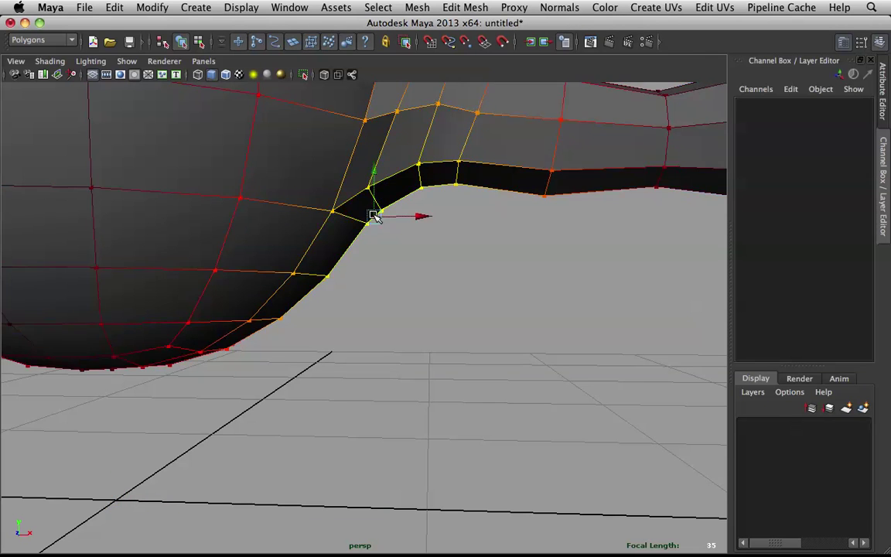
{"action": "scroll", "coordinate": [384, 220], "scroll_direction": "down", "scroll_amount": 4}
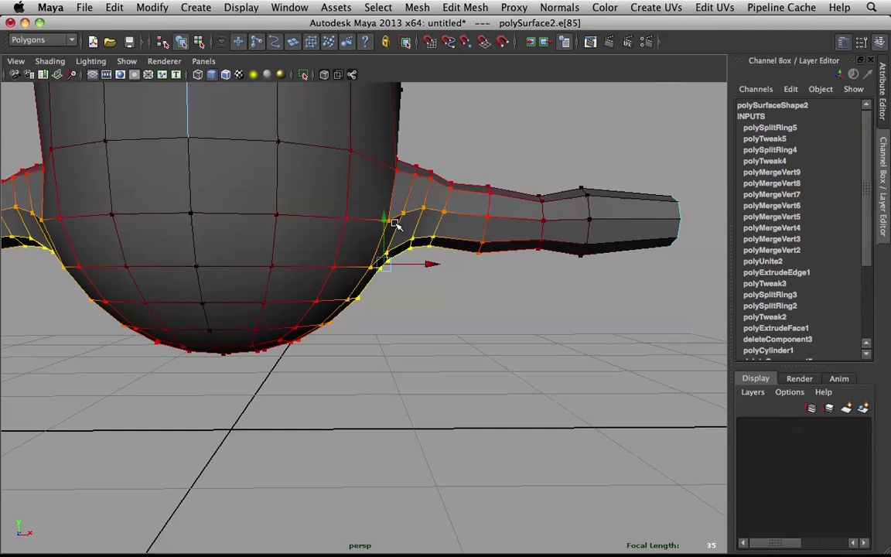
{"action": "key", "text": "b"}
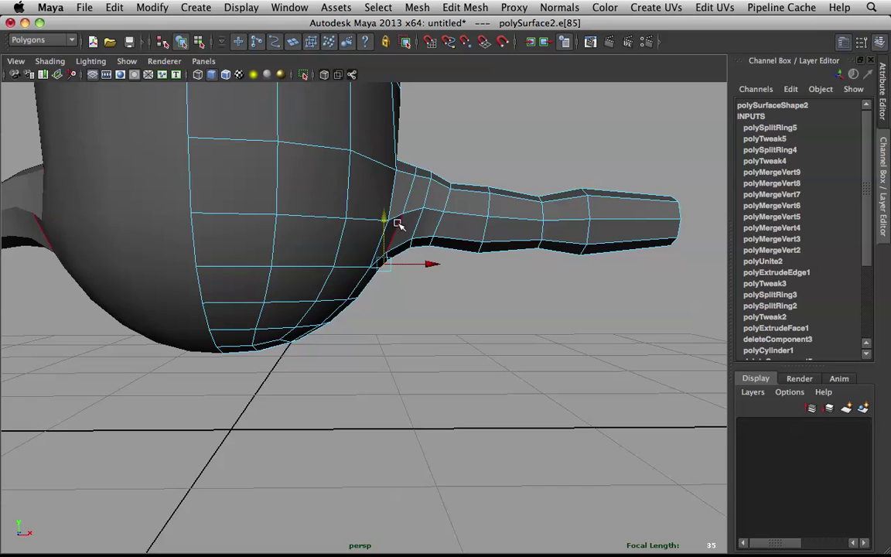
- Select the two adjacent faces on the underside of the arm joint, in face mode
{"action": "left_click_drag", "start_coordinate": [363, 251], "coordinate": [347, 254], "text": "alt"}
{"action": "right_click_drag", "start_coordinate": [375, 247], "coordinate": [375, 288]}
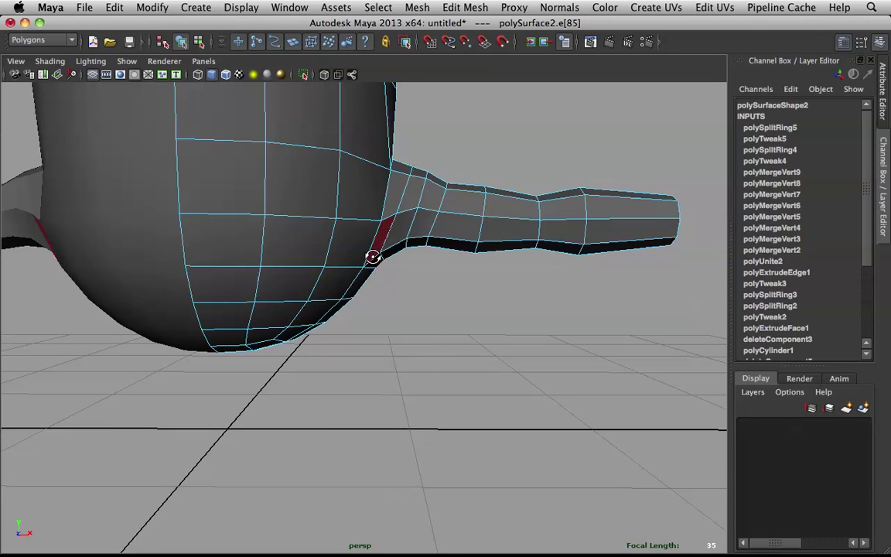
{"action": "left_click_drag", "start_coordinate": [374, 258], "coordinate": [310, 252], "text": "alt"}
{"action": "left_click", "coordinate": [310, 253]}
{"action": "left_click", "coordinate": [336, 260], "text": "shift"}
{"action": "left_click", "coordinate": [323, 260], "text": "shift"}
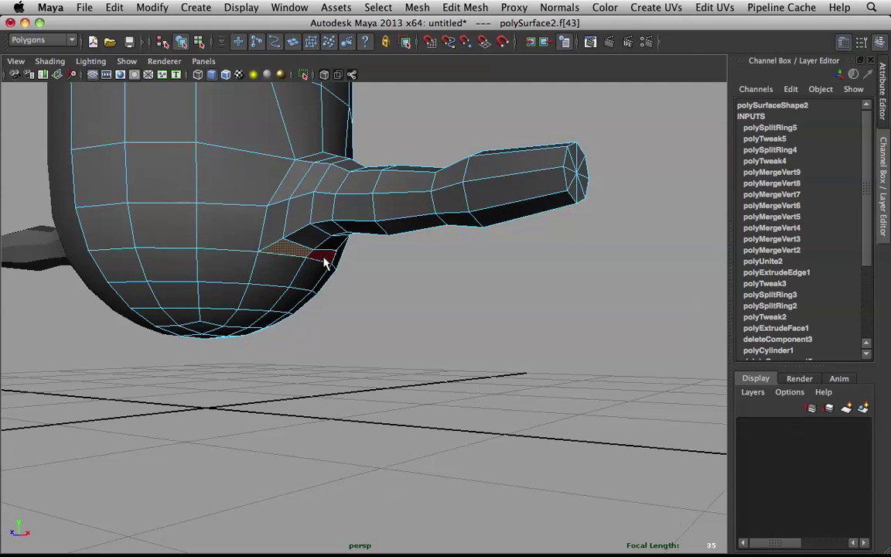
{"action": "left_click_drag", "start_coordinate": [281, 222], "coordinate": [334, 221], "text": "alt"}
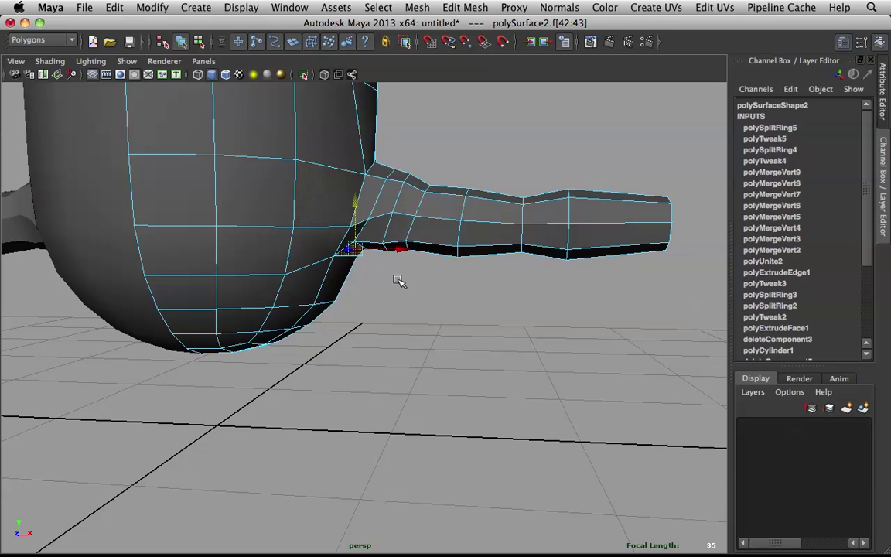
- Switch the body half to vertex editing for the underarm area
{"action": "right_click_drag", "start_coordinate": [354, 232], "coordinate": [295, 230]}
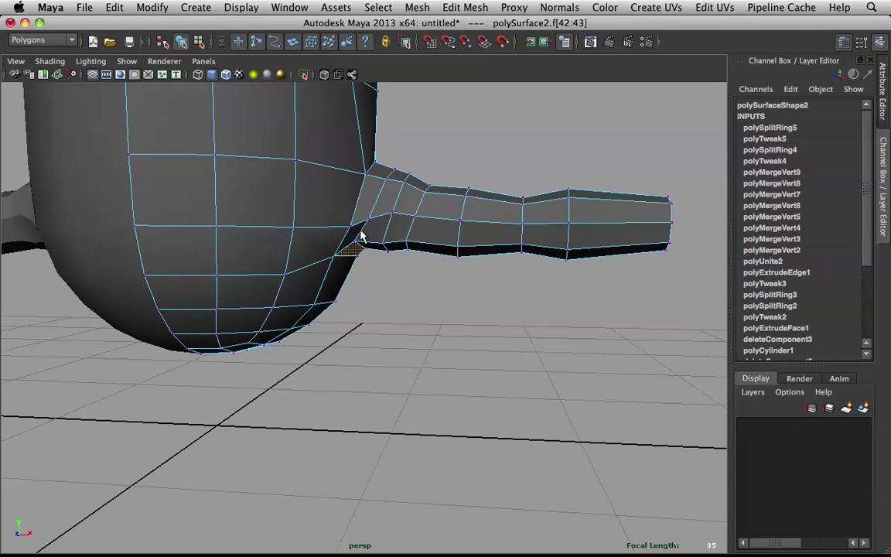